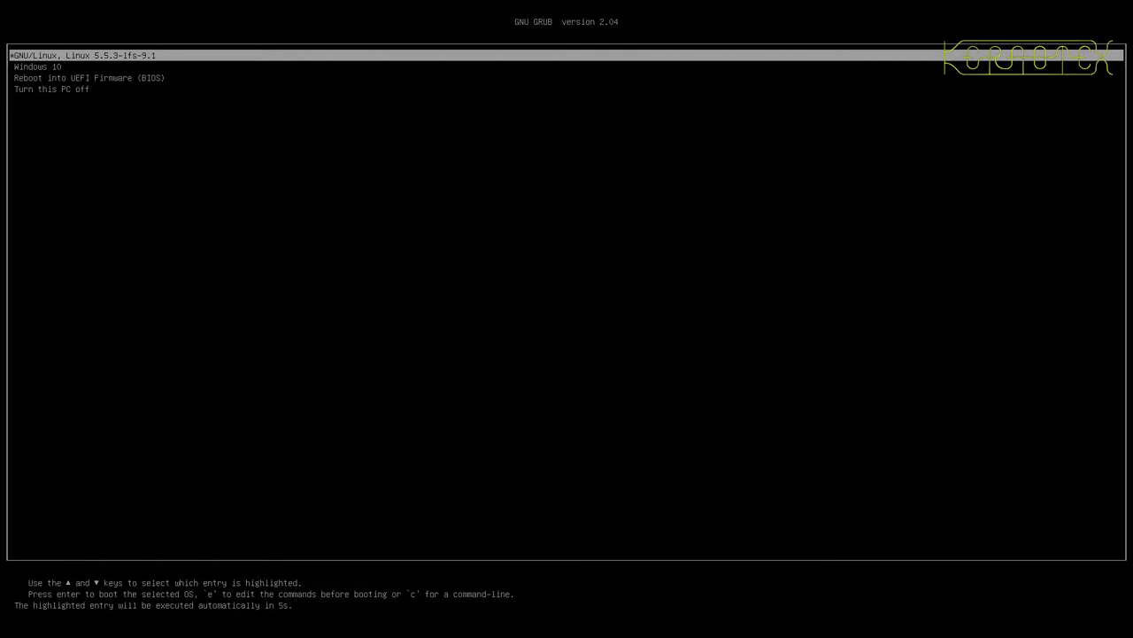
- Boot the GNU/Linux, Linux 5.5.3-lfs-9.1 entry and choose the listed user on the login screen
key("Return")
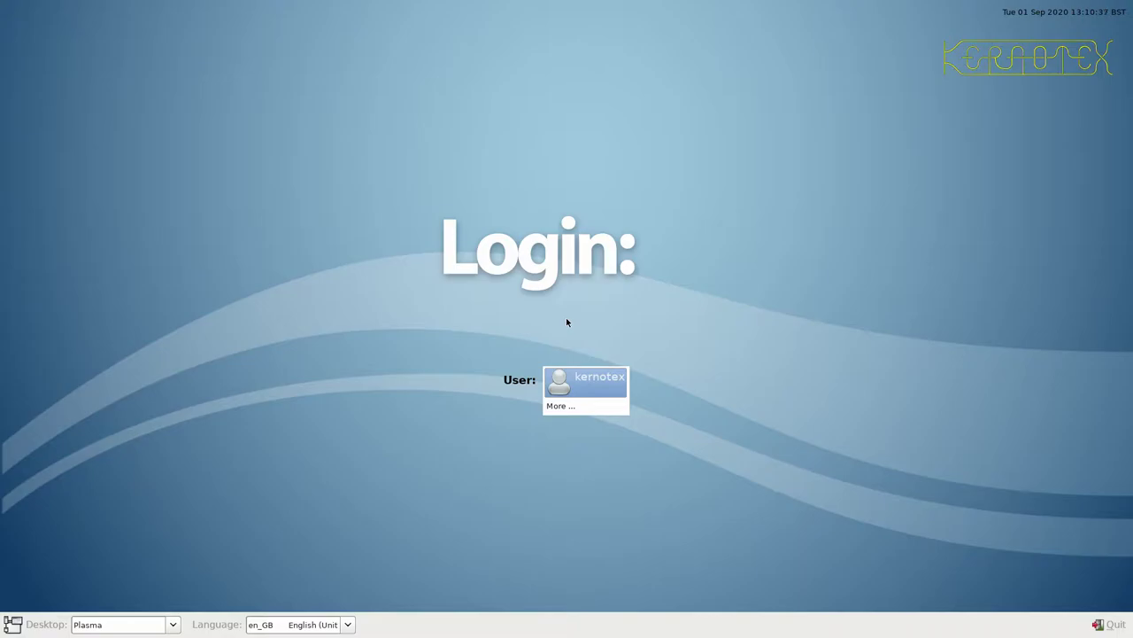
left_click(608, 392)
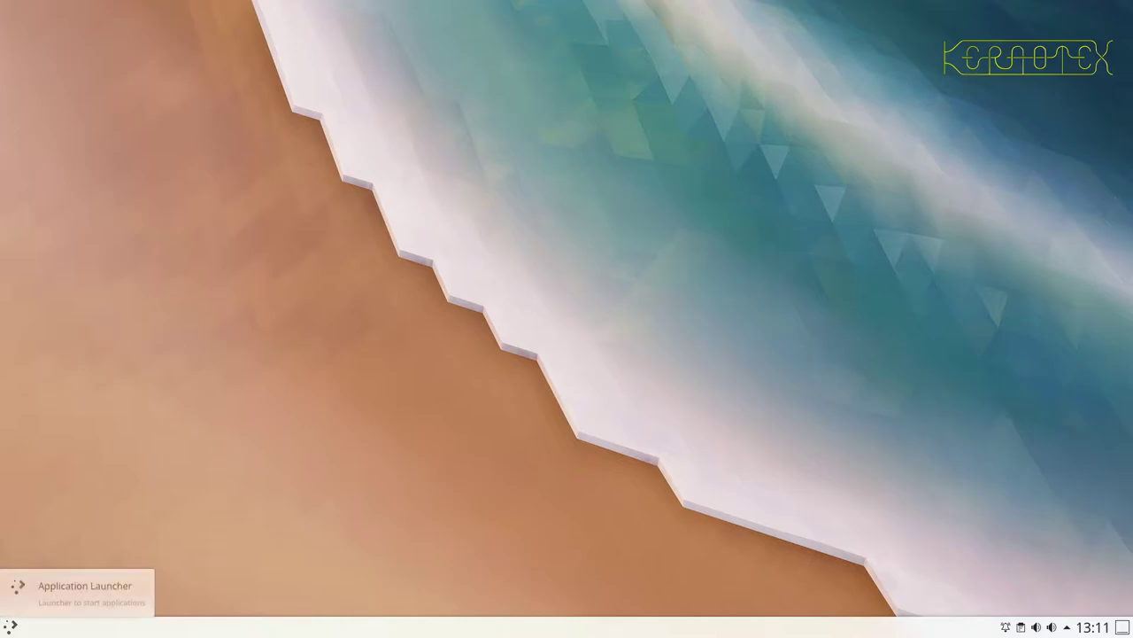
- Launch GParted, authorise it with the sudo password, and maximise its window
left_click(10, 625)
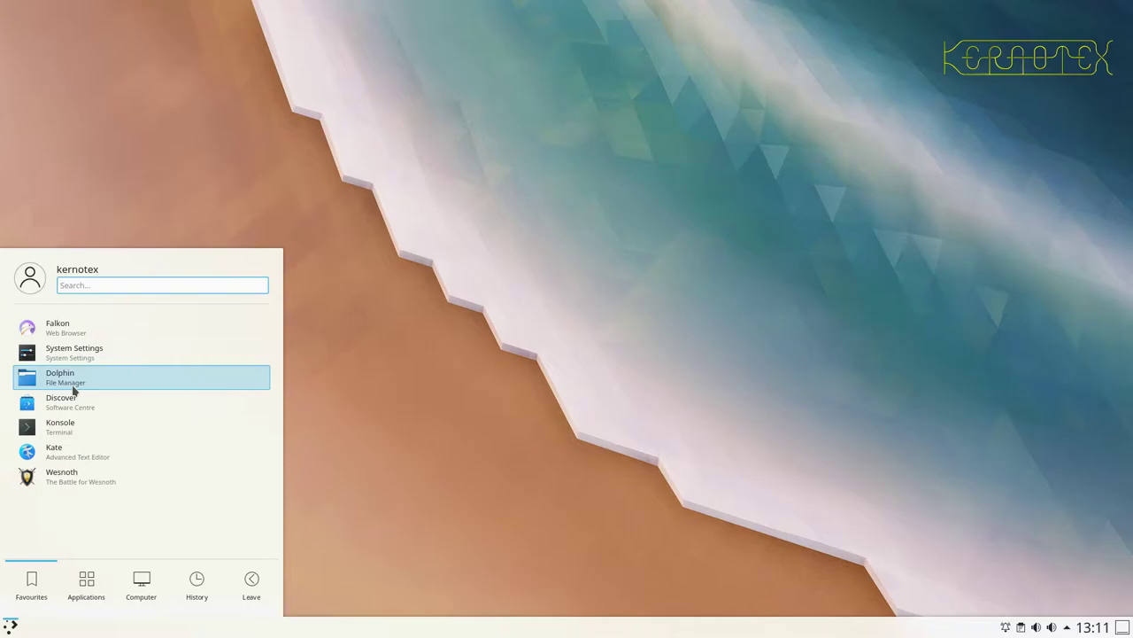
type("gparted")
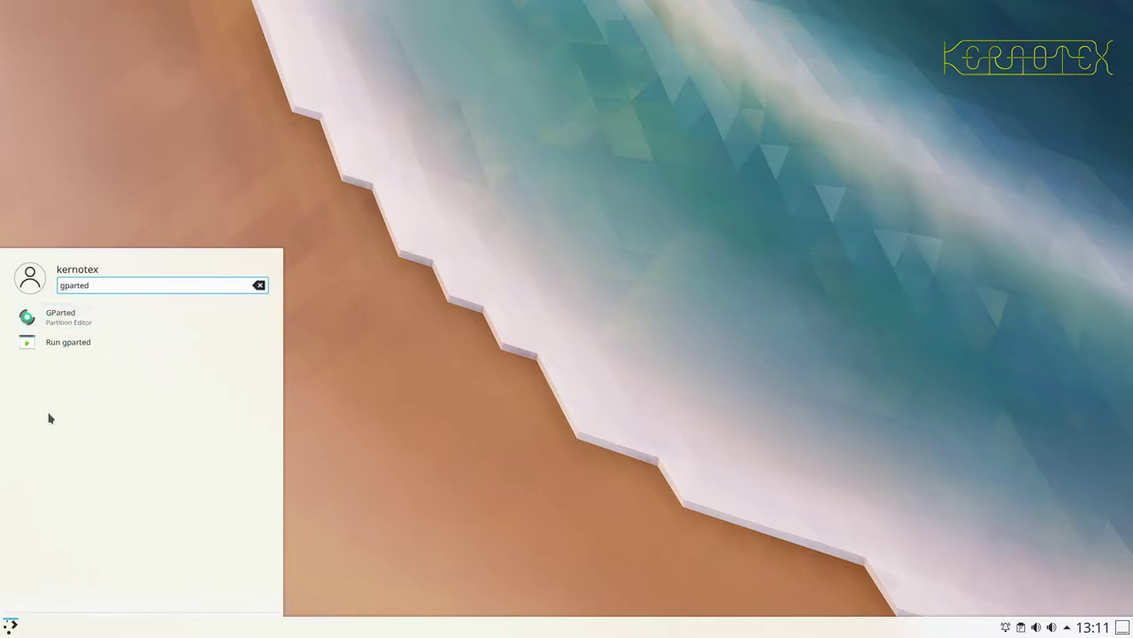
left_click(59, 319)
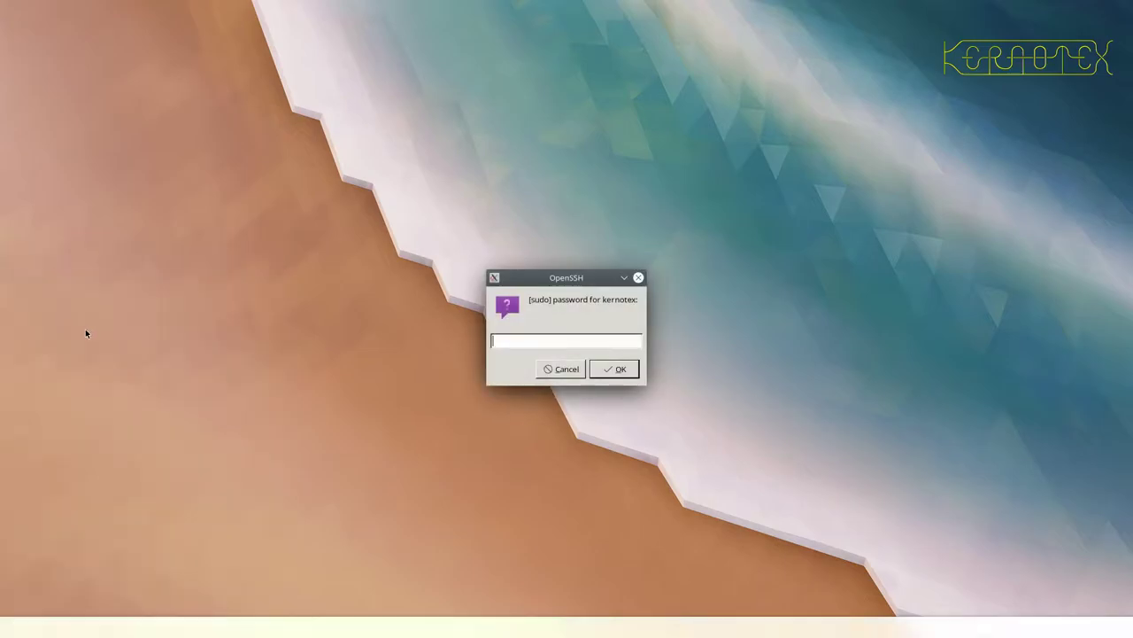
type("******")
key("Return")
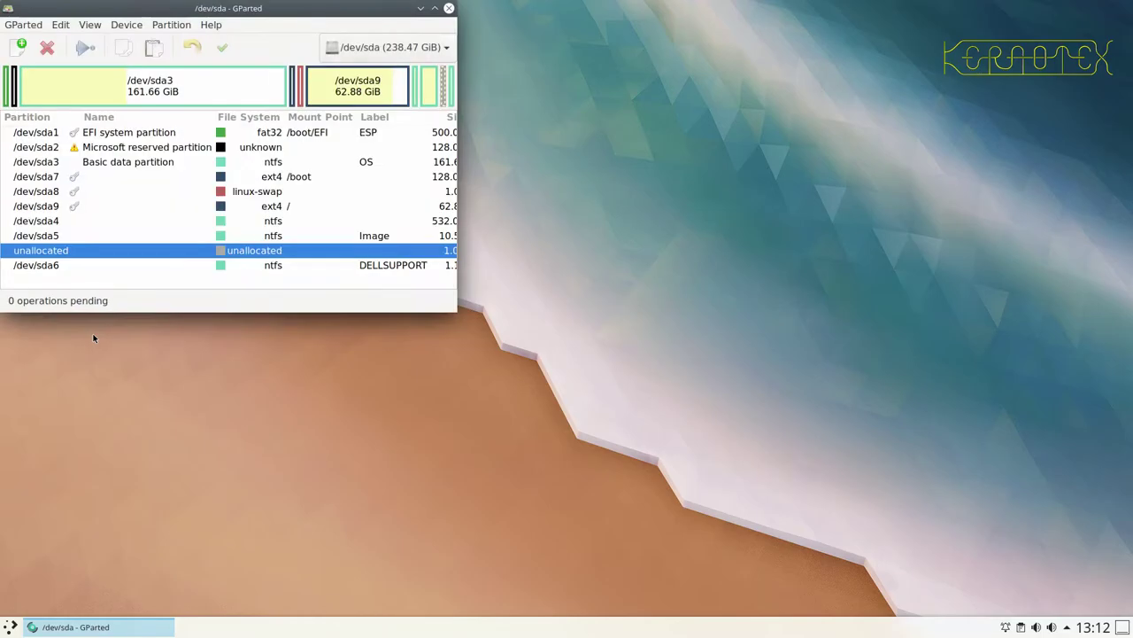
left_click(435, 9)
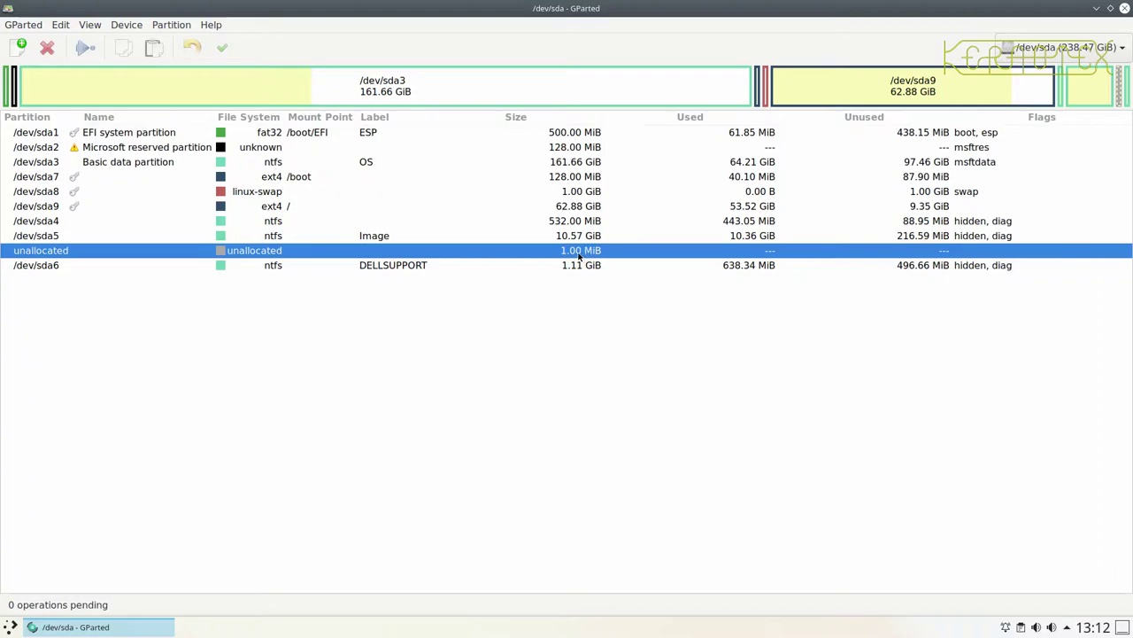
- Examine the size and free space of the Windows, root, boot and swap partitions and the unallocated area on /dev/sda
left_click(503, 85)
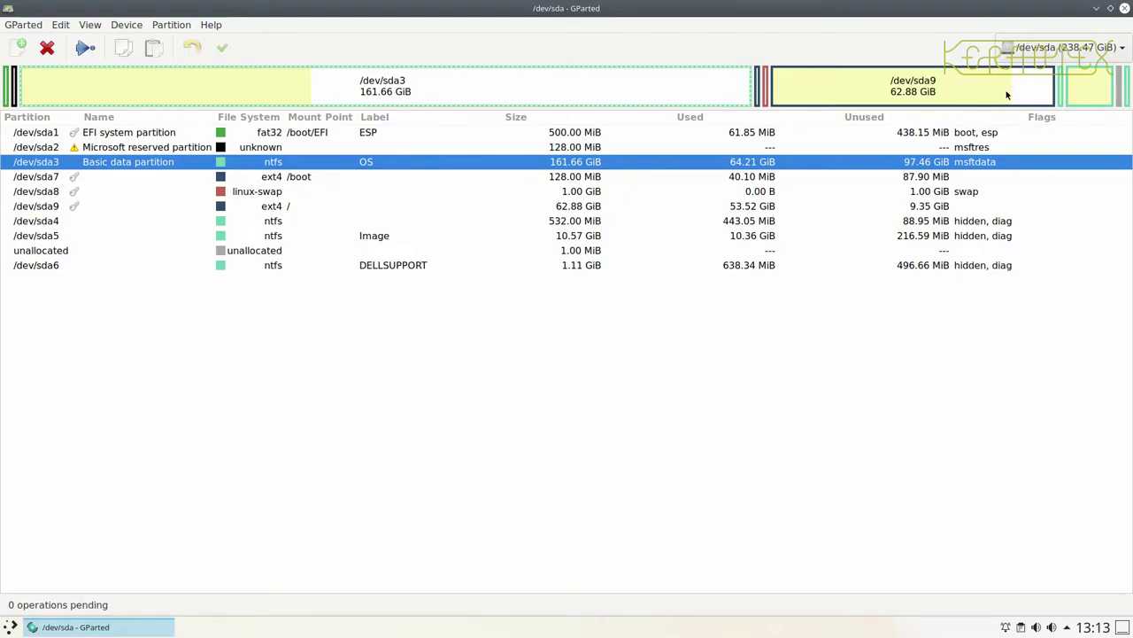
left_click(885, 85)
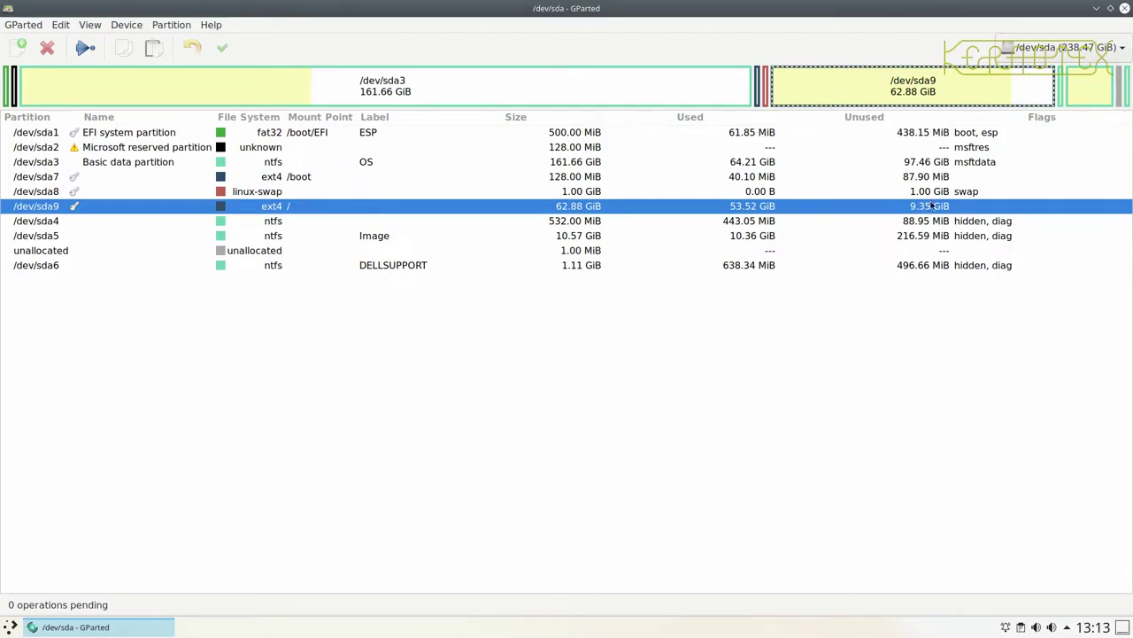
left_click(254, 254)
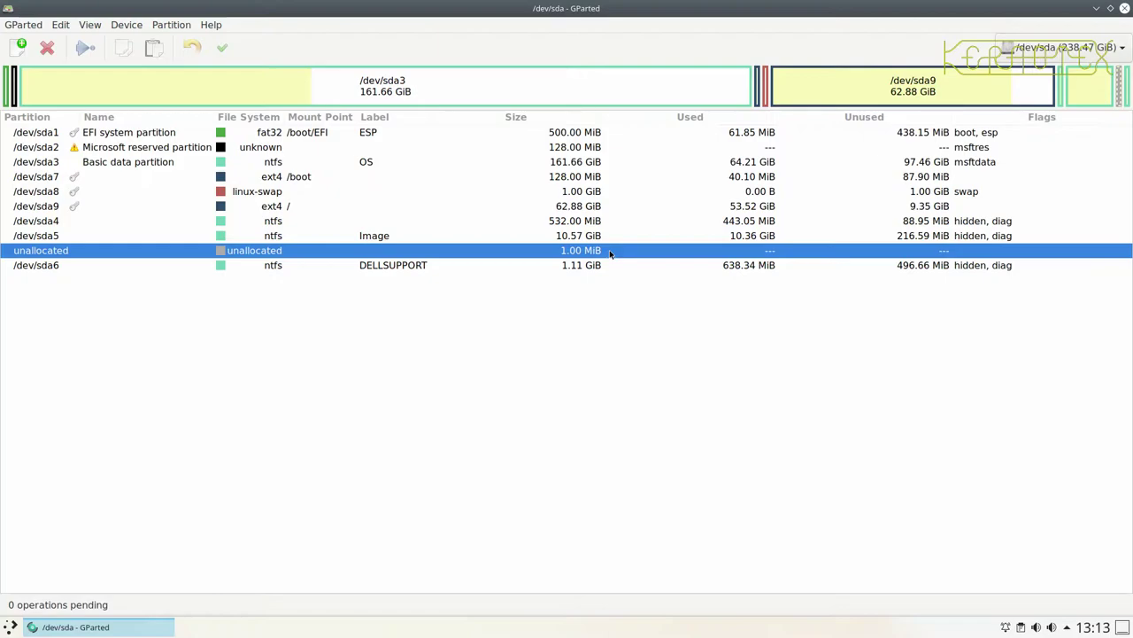
left_click(536, 86)
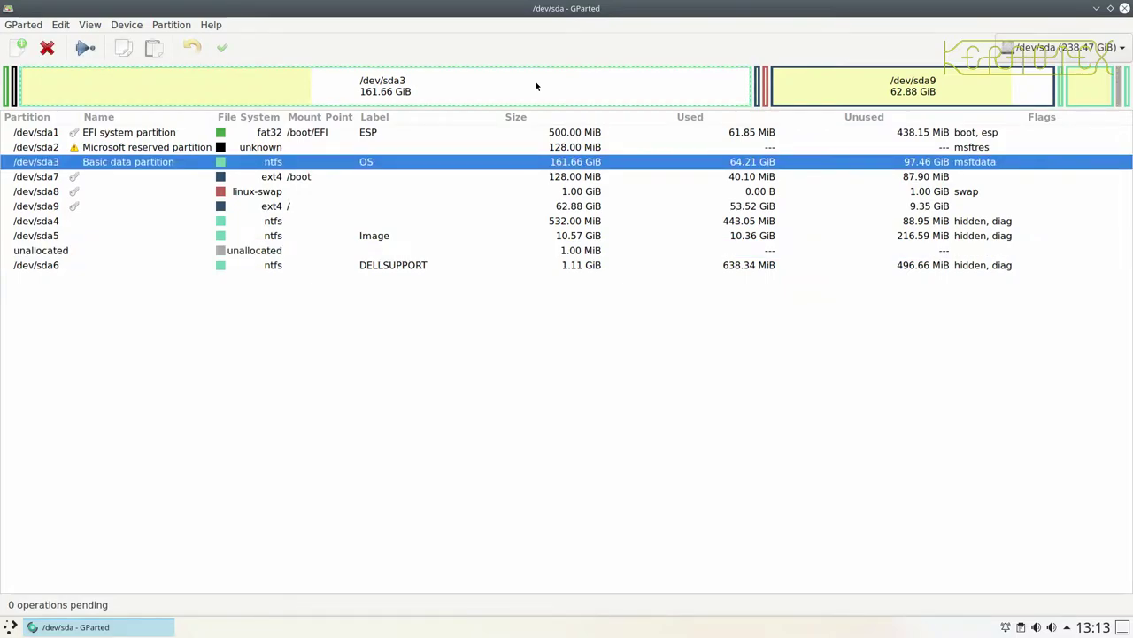
left_click(806, 86)
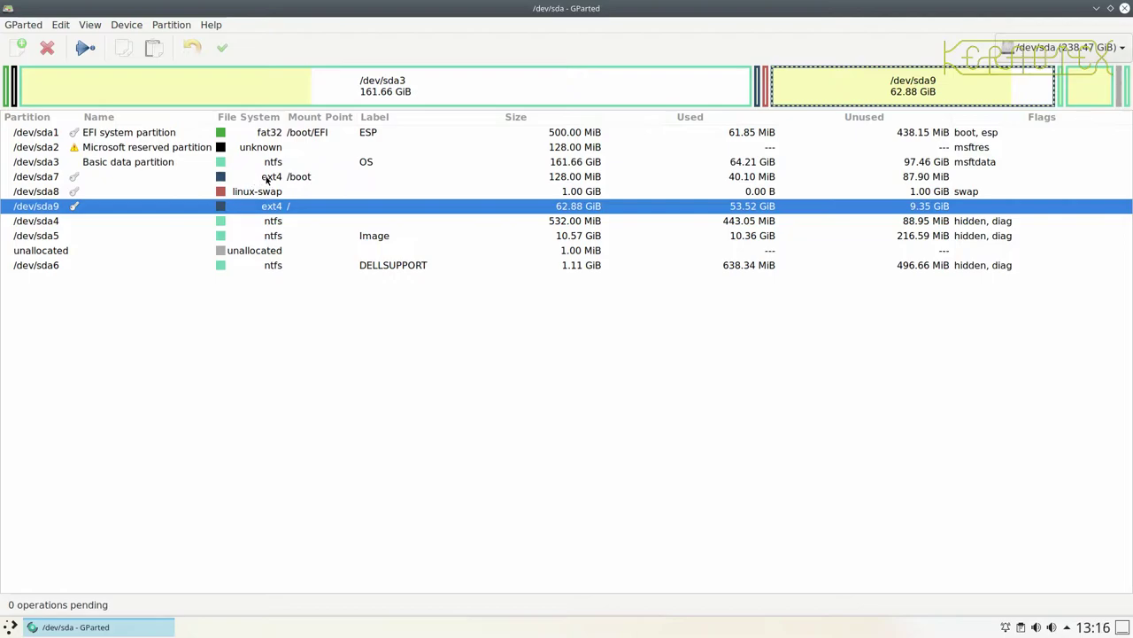
left_click(301, 181)
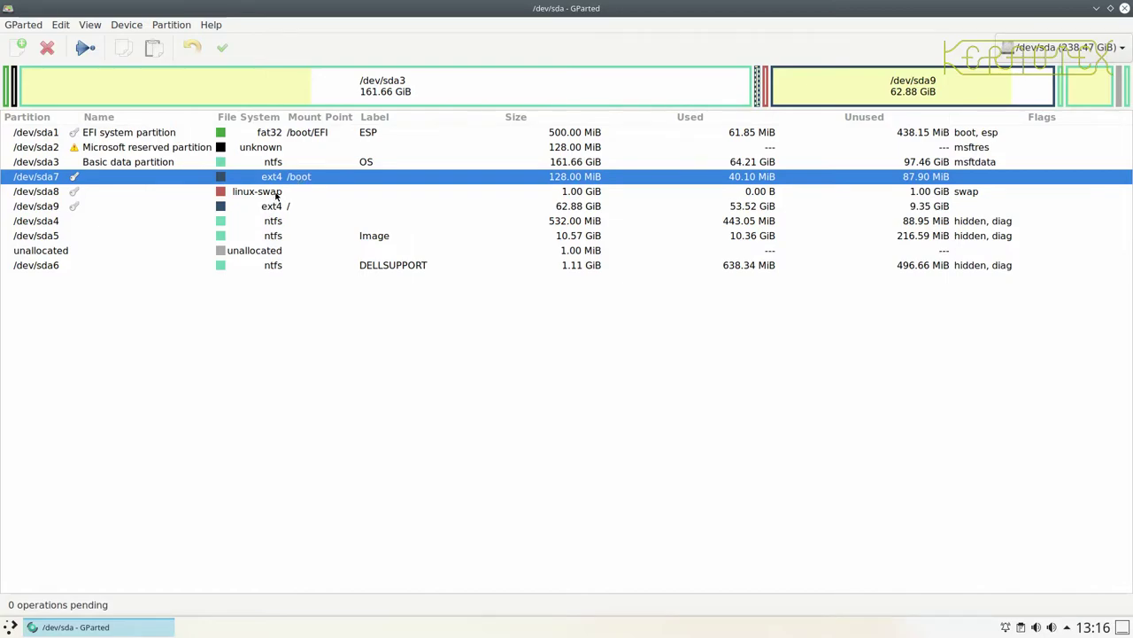
left_click(277, 195)
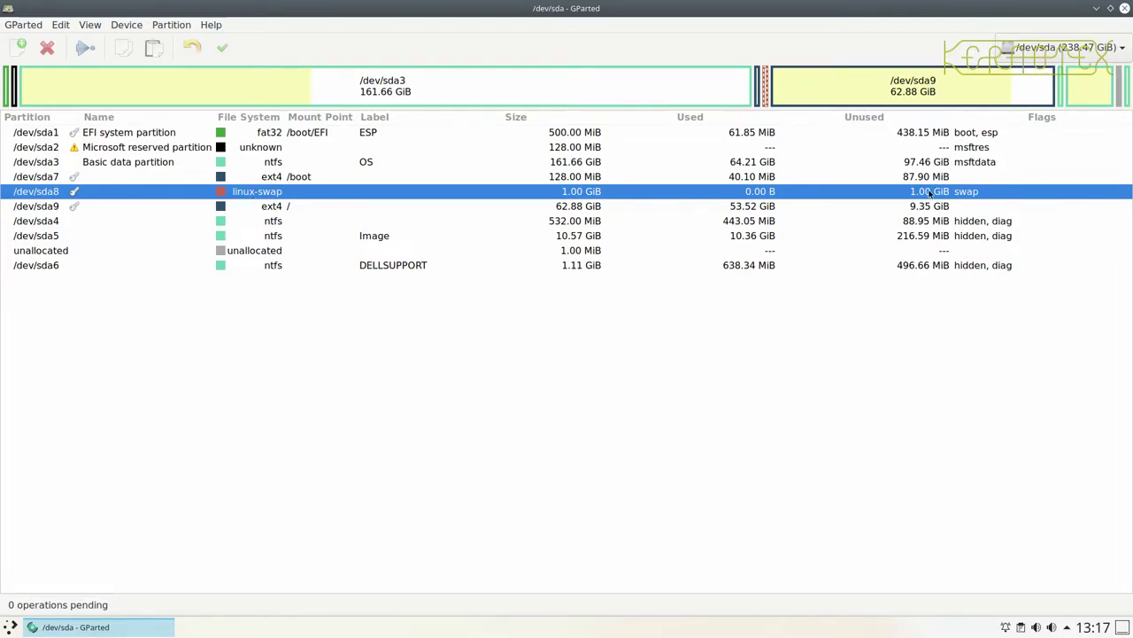
left_click(823, 205)
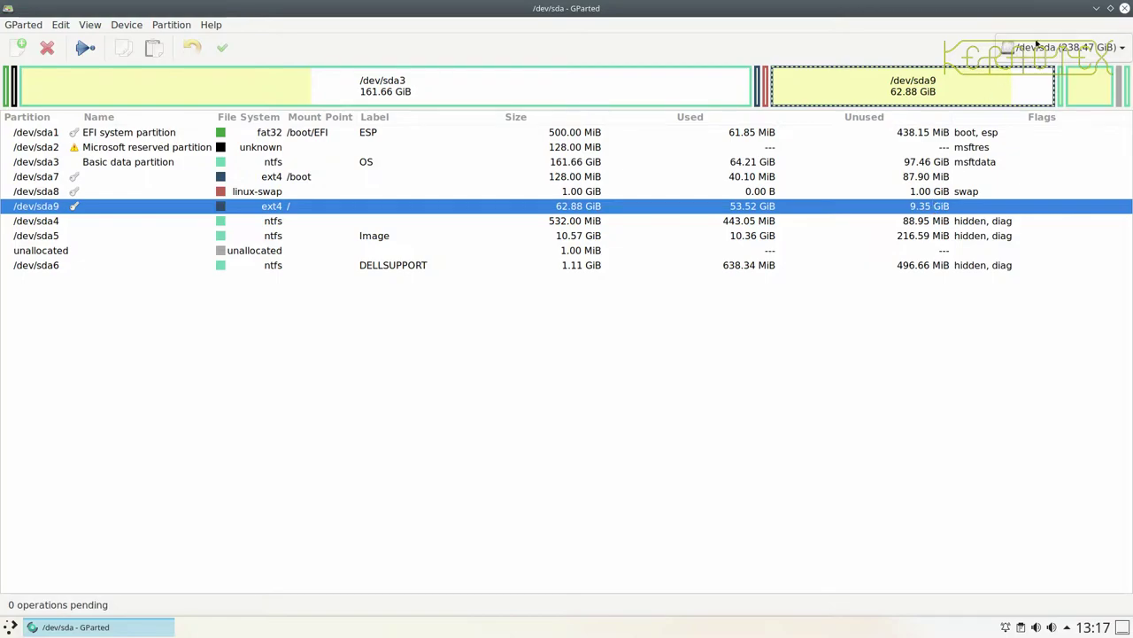
- Minimise the partition editor, switch to Filelight and scan the disk usage of the root file system
left_click(1097, 9)
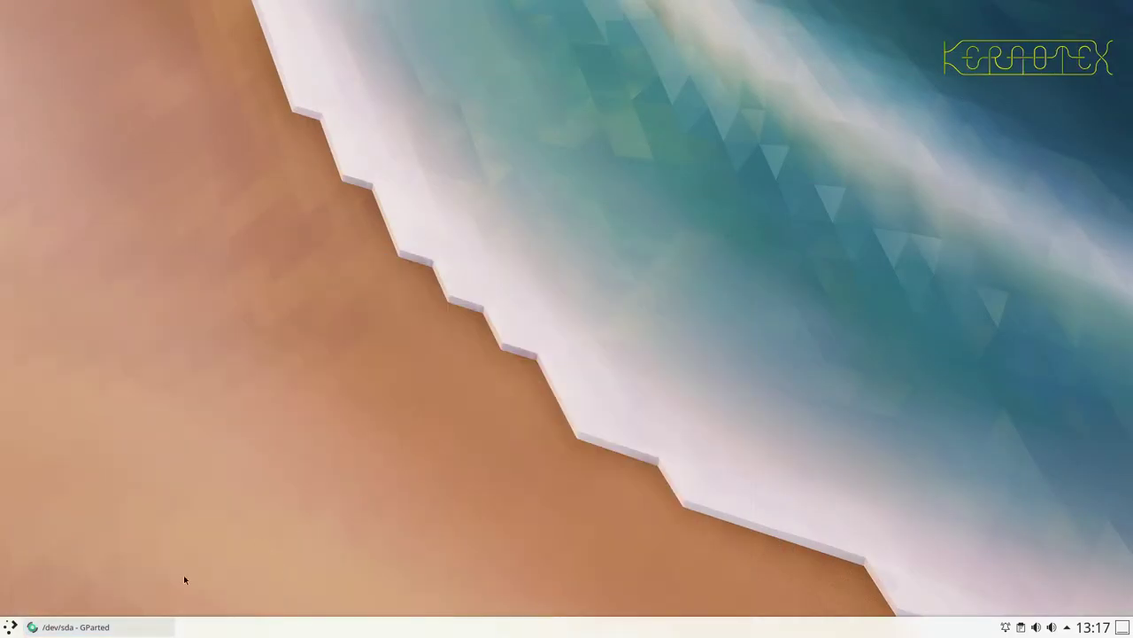
left_click(10, 626)
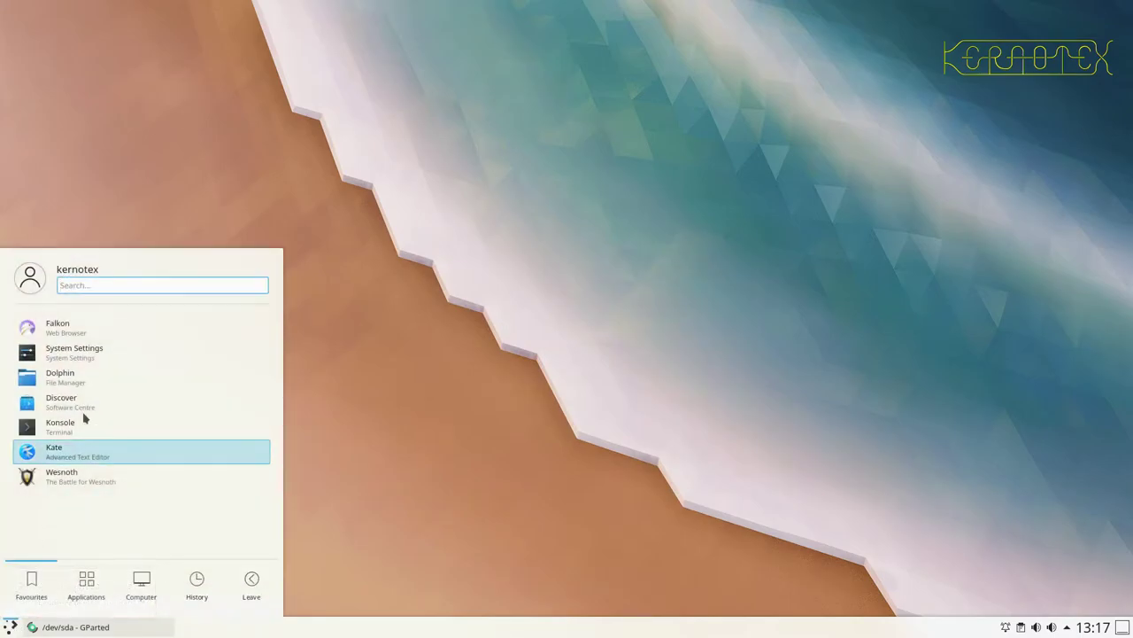
type("filelight")
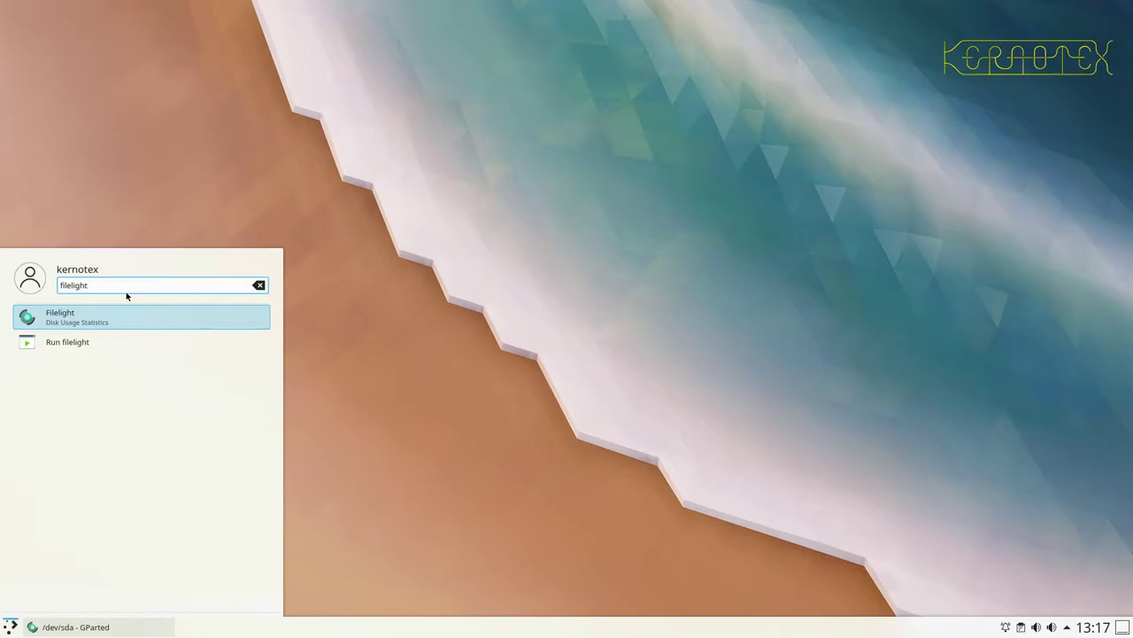
key("Return")
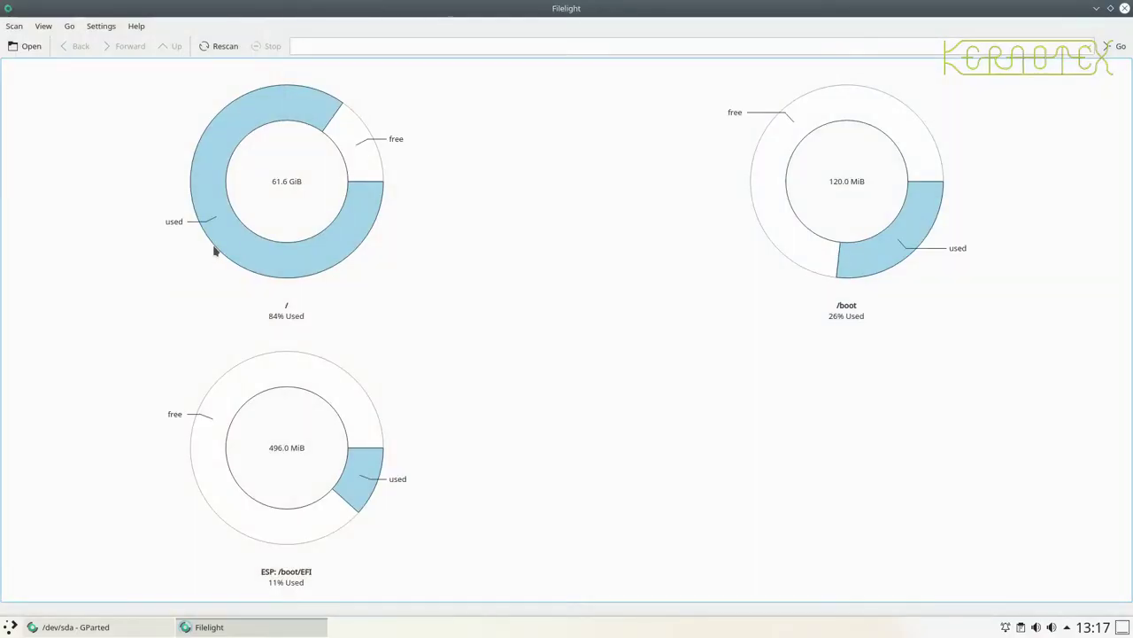
left_click(270, 188)
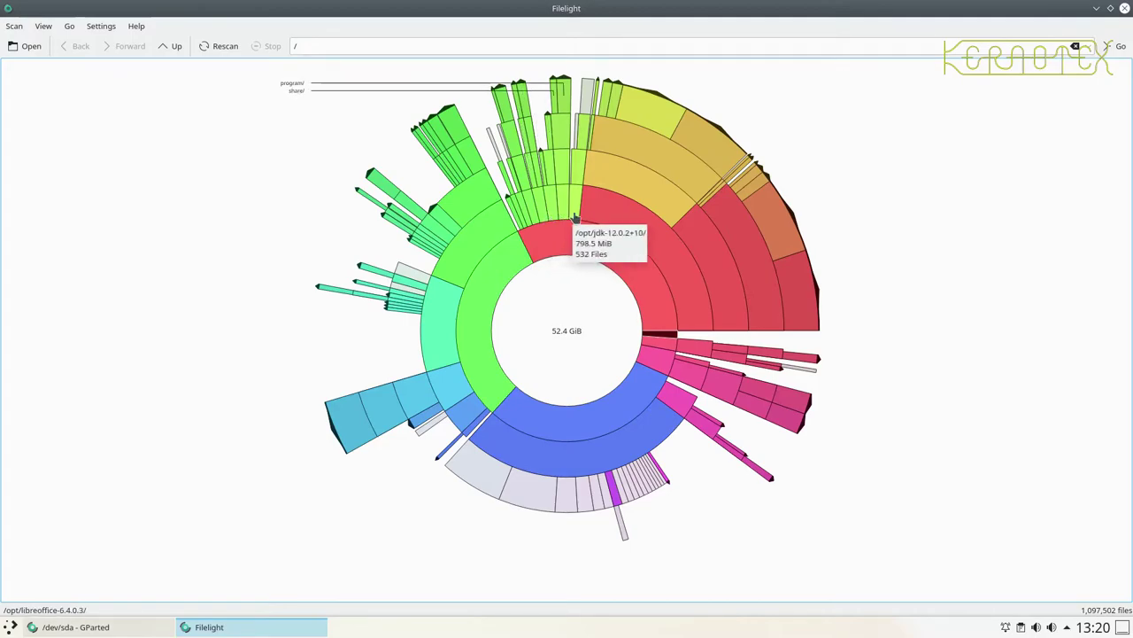
- Try to delete the /opt/texlive/2019-DO_NOT_USE folder from the disk usage map
right_click(645, 182)
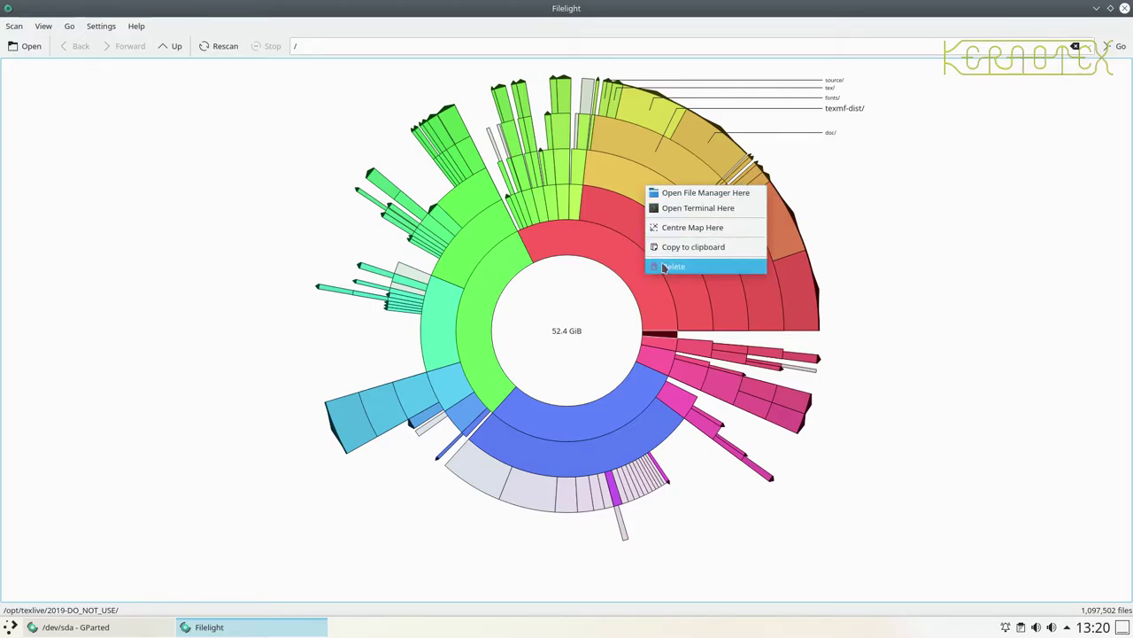
left_click(835, 180)
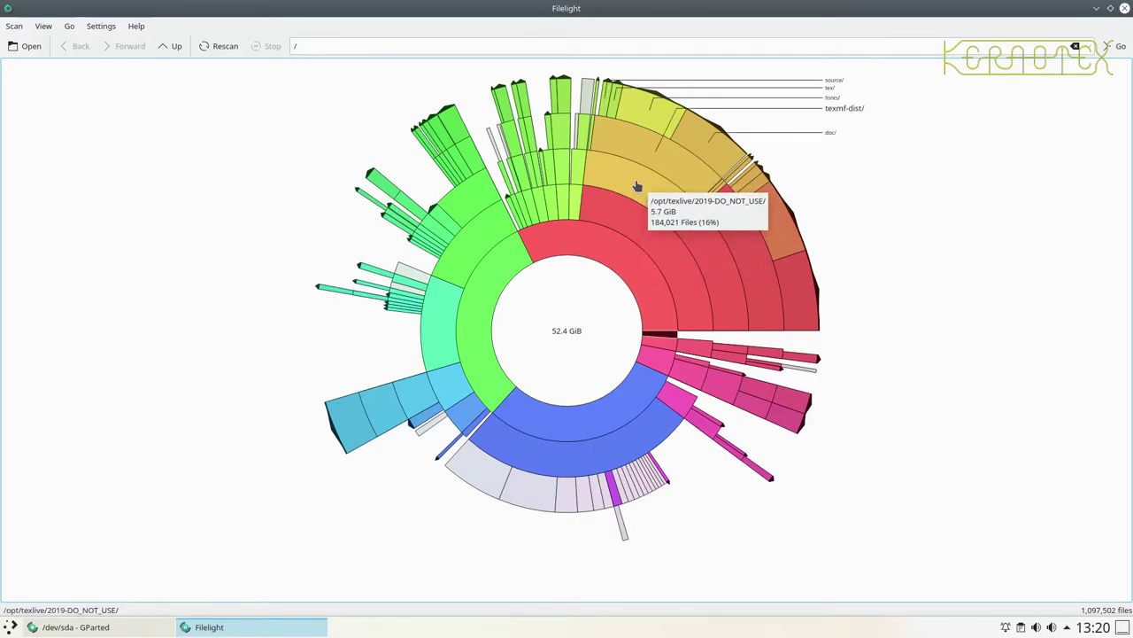
right_click(637, 186)
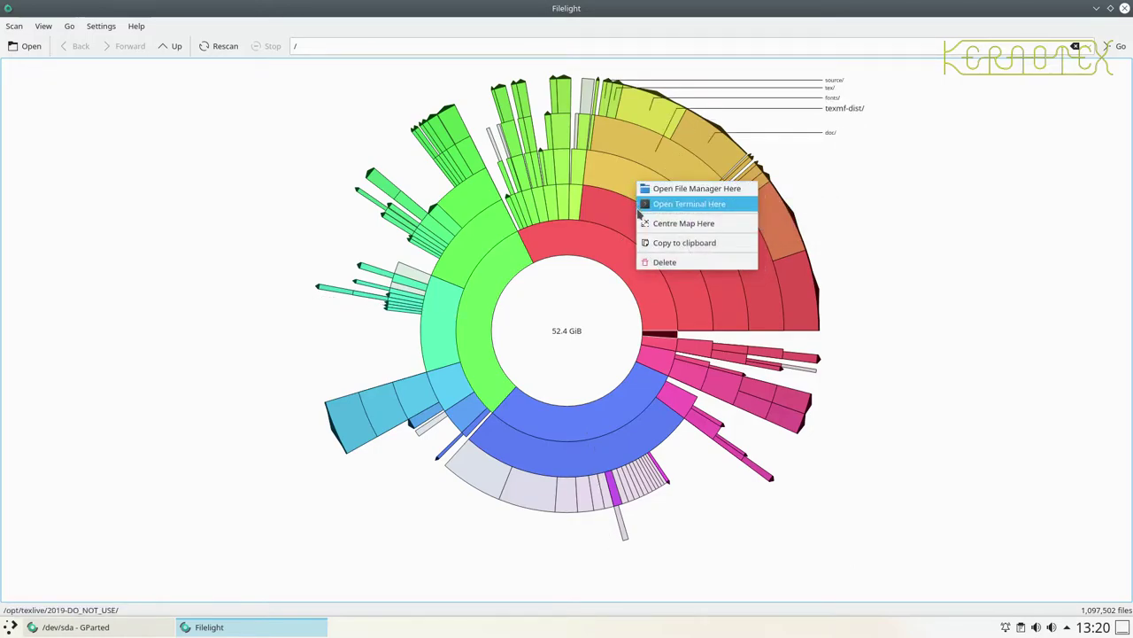
left_click(651, 263)
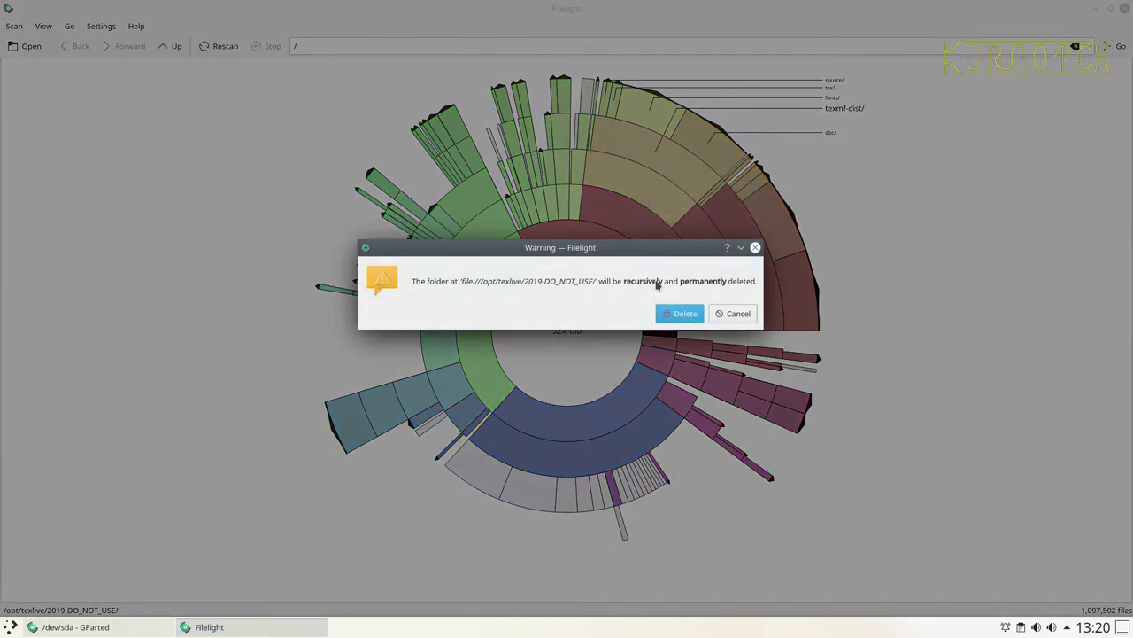
left_click(676, 317)
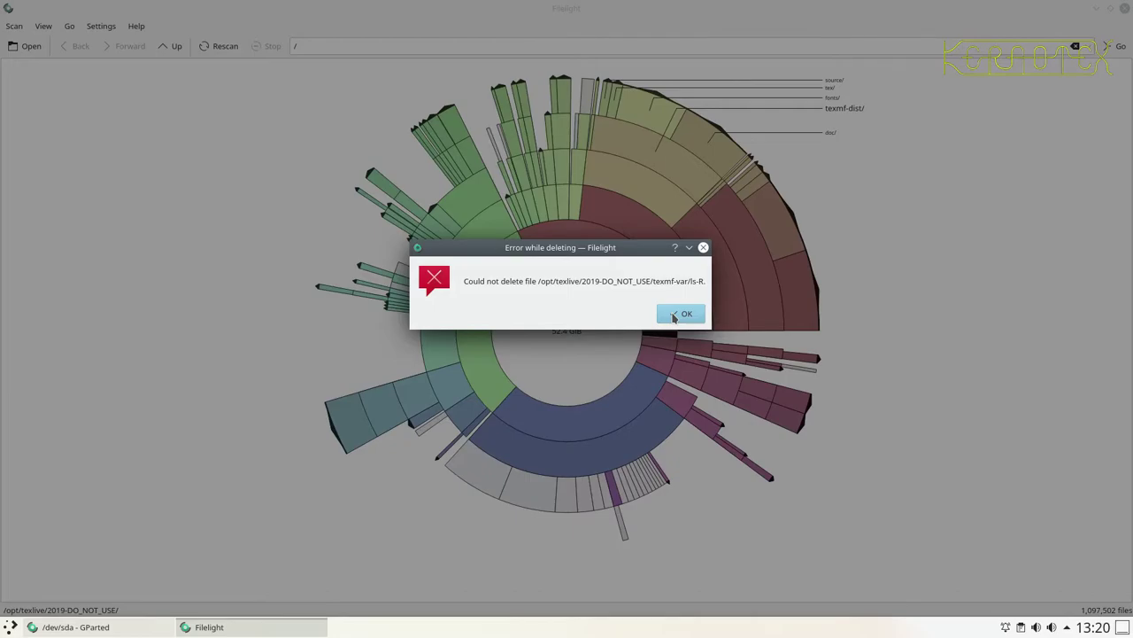
left_click(682, 314)
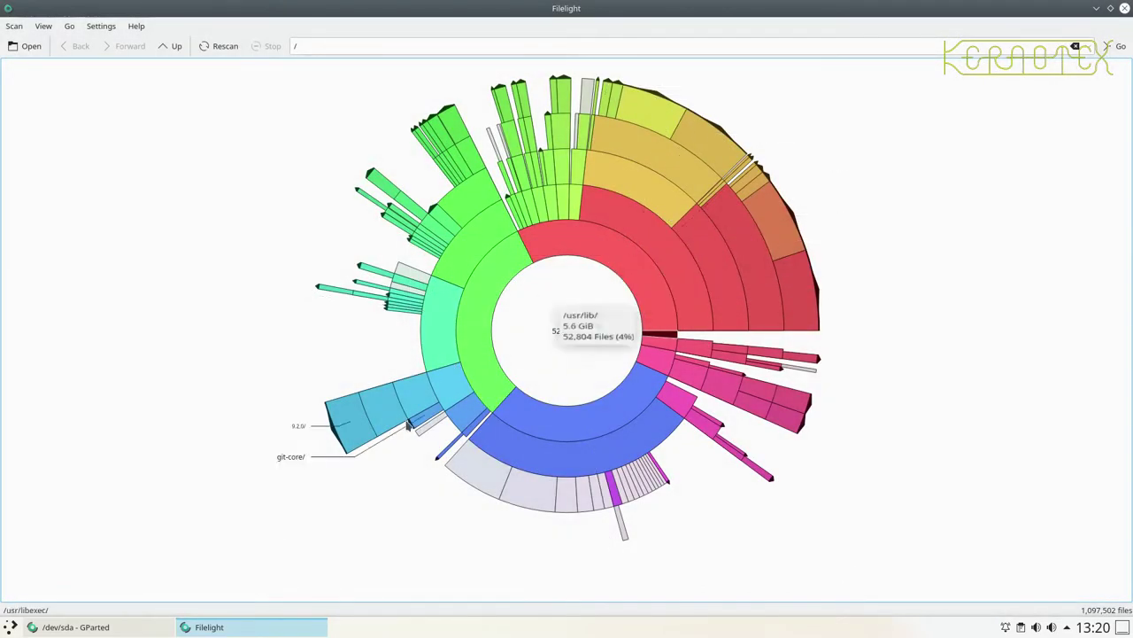
- Switch to a Konsole terminal and start a root shell with "sudo su -", supplying the sudo password
left_click(10, 627)
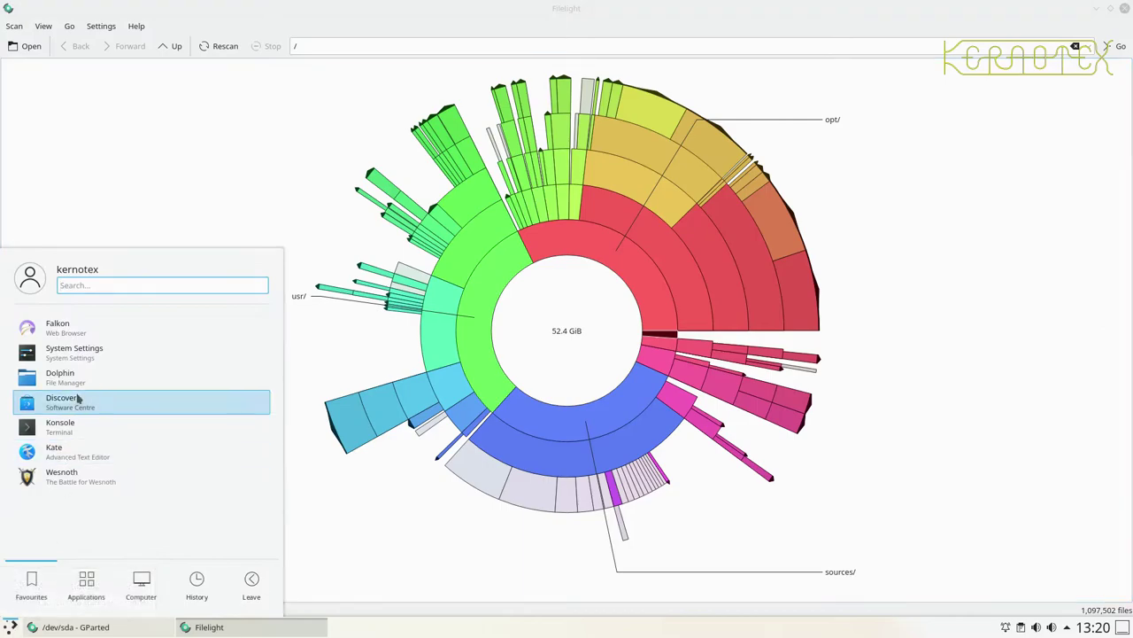
left_click(81, 424)
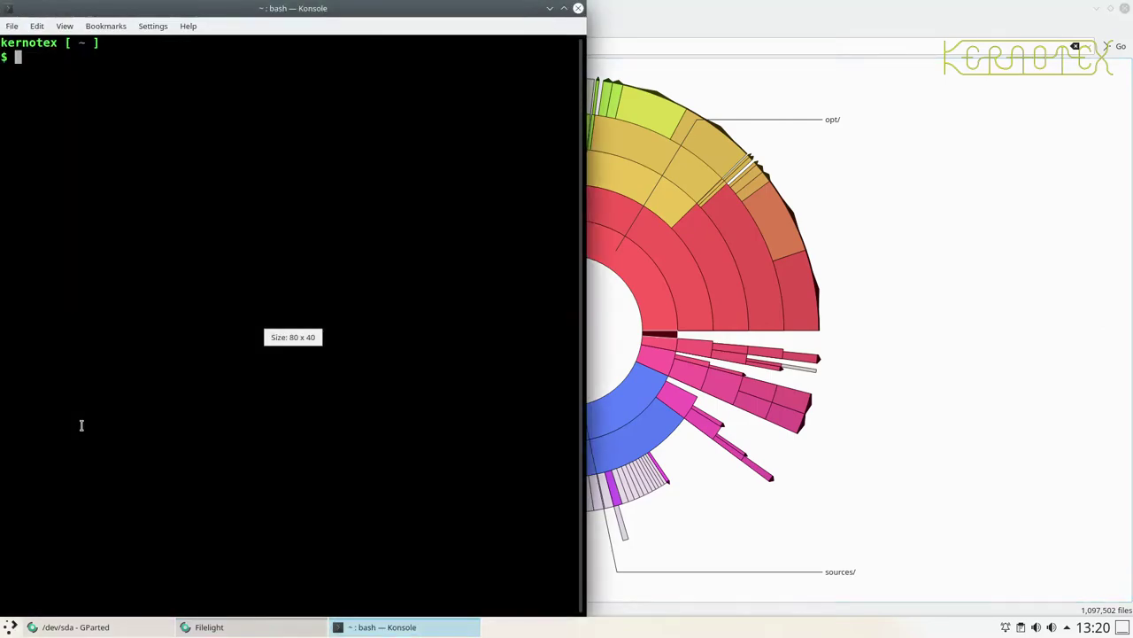
type("su")
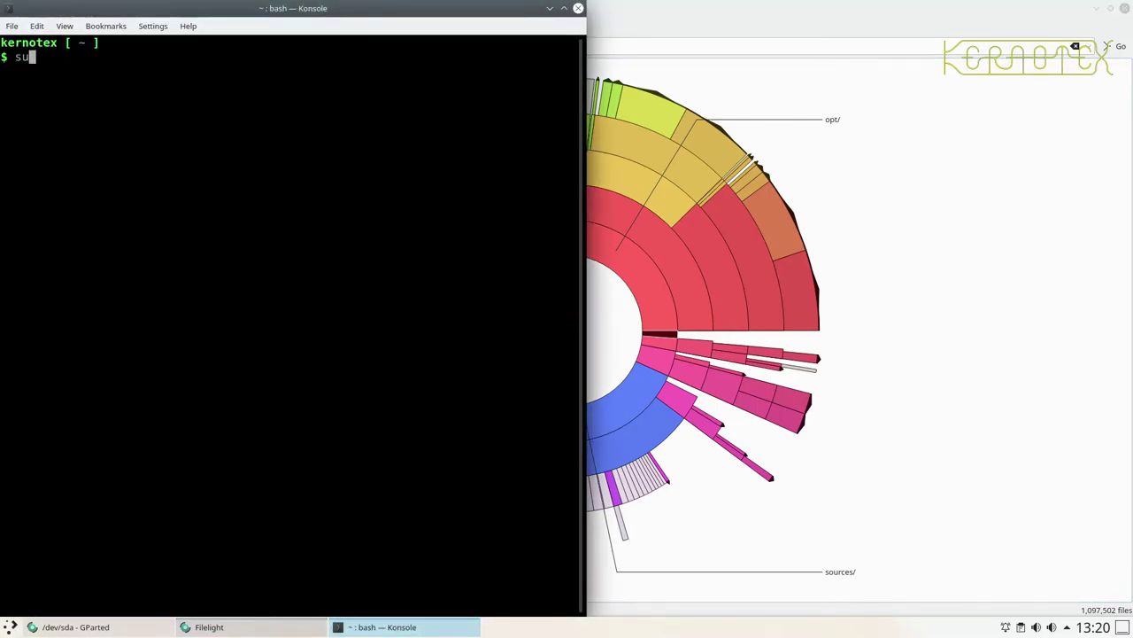
type("do su -")
key("Return")
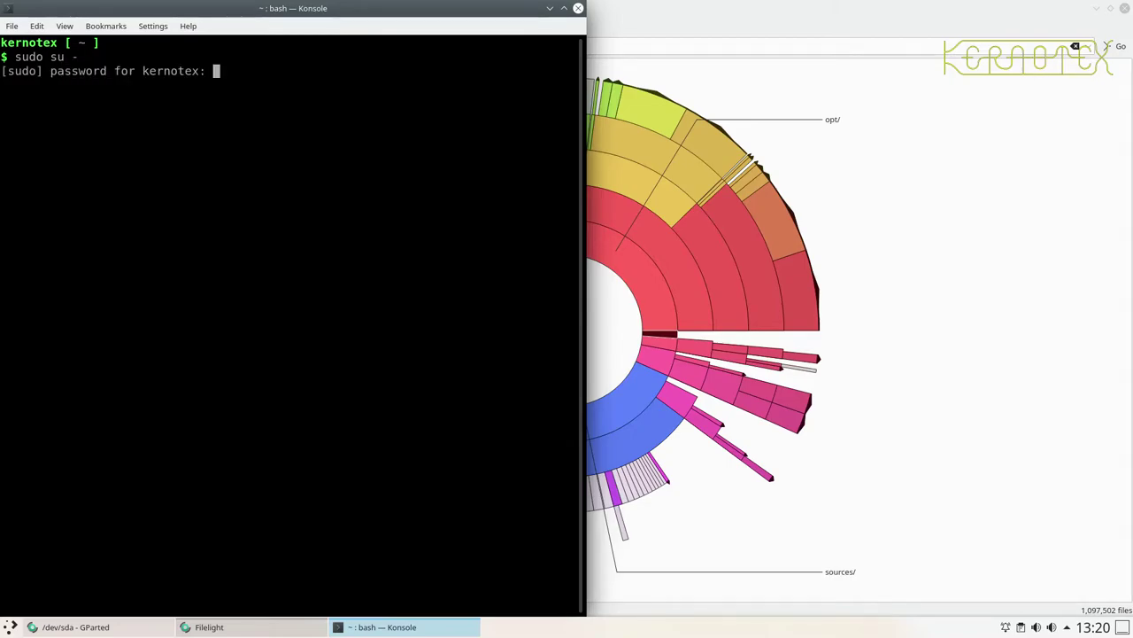
key("Return")
- Change to the /opt directory and list its contents in long format
type("cd /opt")
key("Return")
type("ls -l")
key("Return")
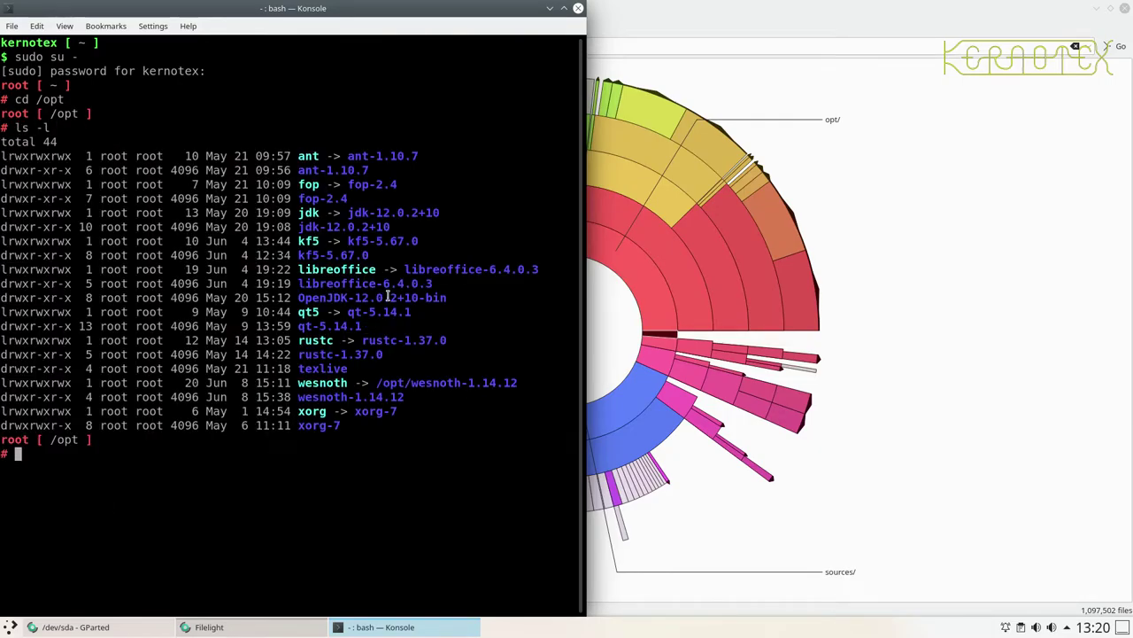
- Change to the texlive directory and check its subfolders and their disk usage with "ls -l" and "du -sh *"
double_click(321, 370)
type("cd texl")
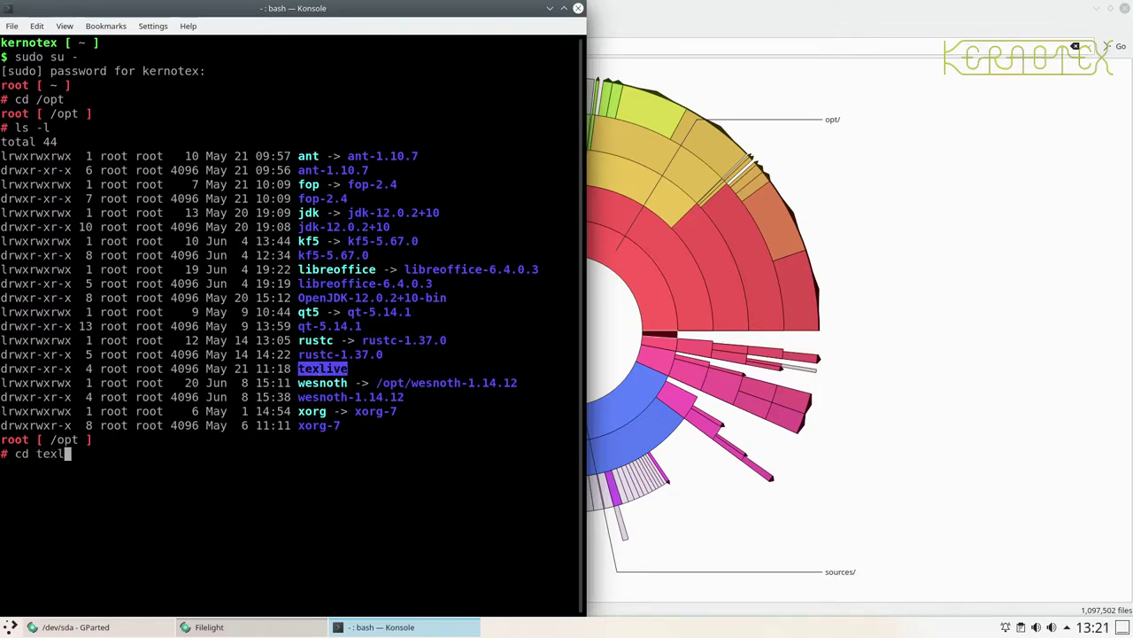
key("Tab")
key("Return")
type("ls -l")
key("Return")
type("du -sh *")
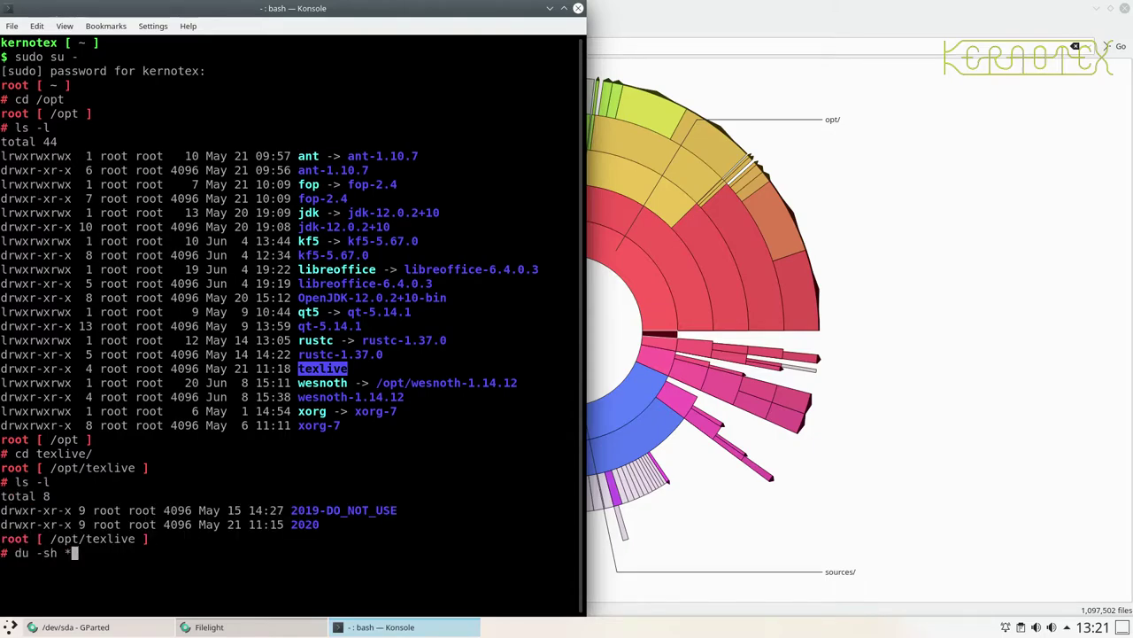
key("Return")
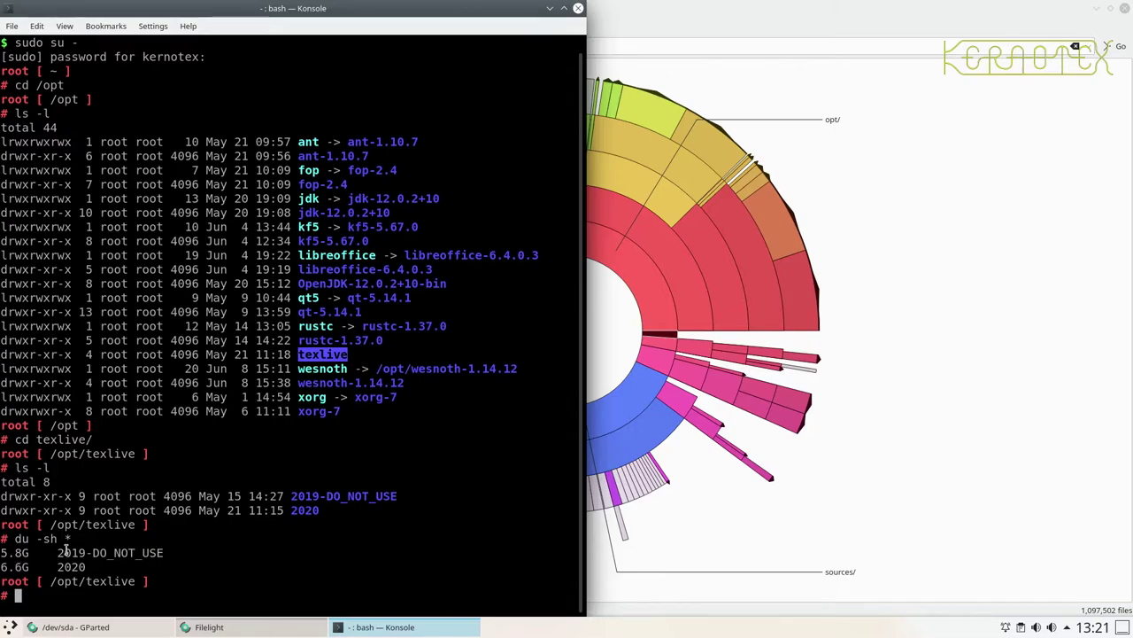
- Delete the 2019-DO_NOT_USE folder with "rm -Rf" and check the free disk space with "df -h"
type("rm -Rf 2019")
key("Tab")
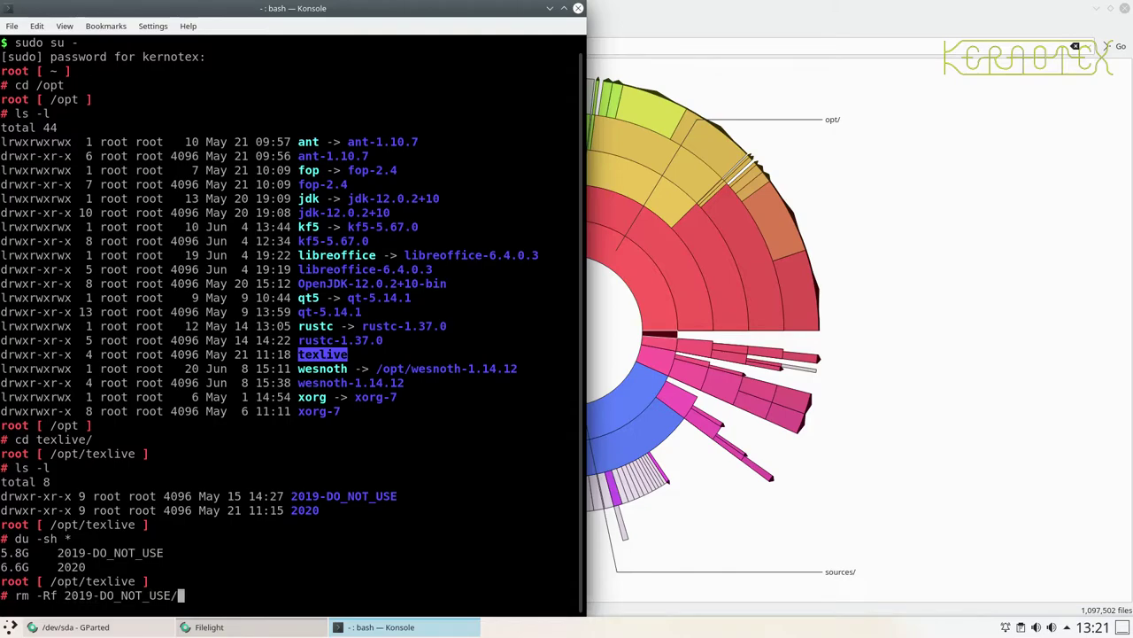
key("Return")
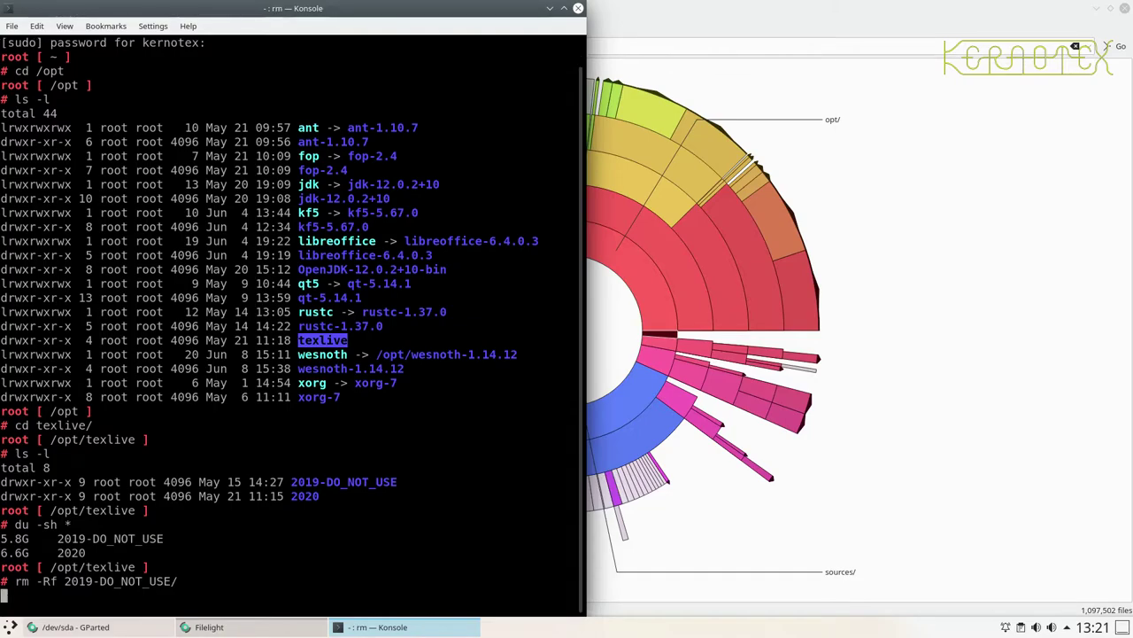
type("df -h")
key("Return")
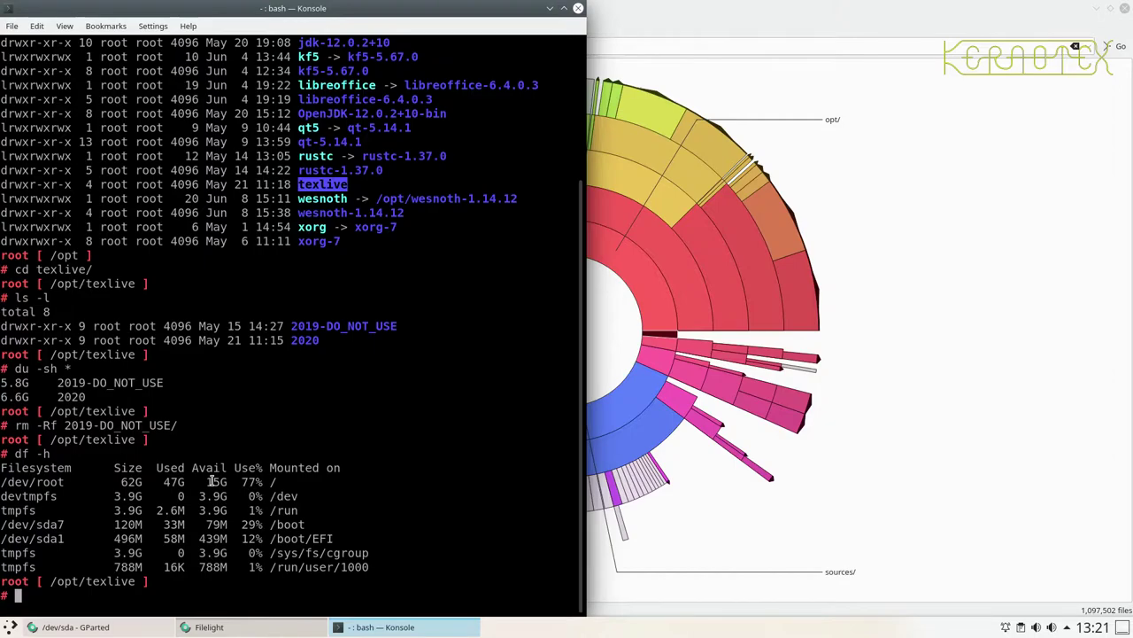
- Change to the /sources/BLFS/ directory and look through its long-format listing for the TeX Live archives
type("cd /sources/BLFS/")
key("Return")
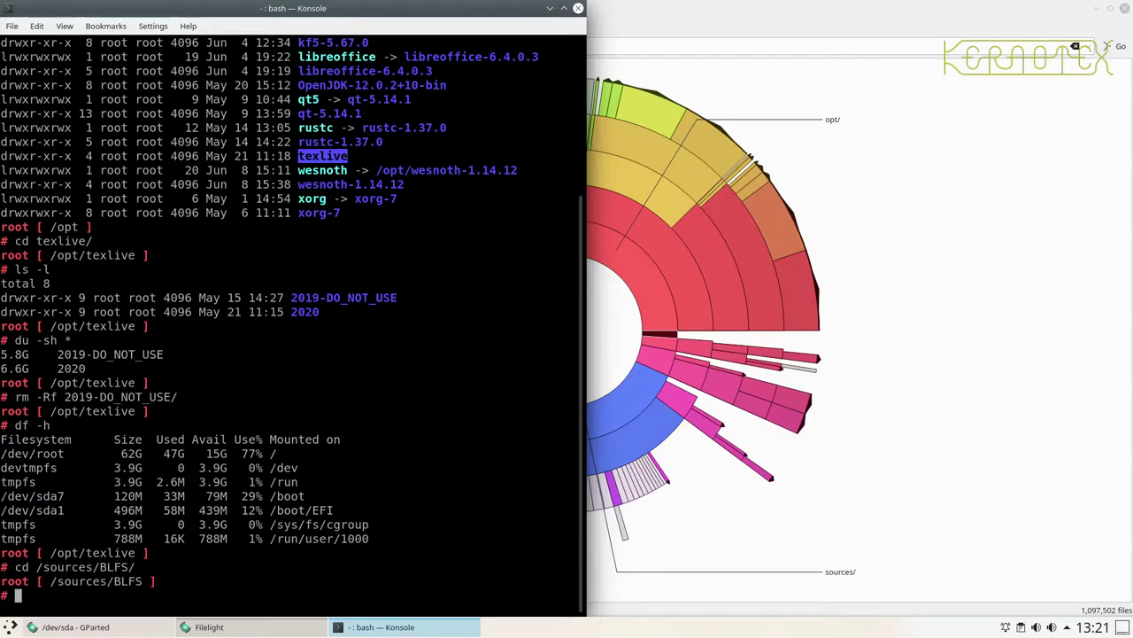
type("ls -l")
key("Return")
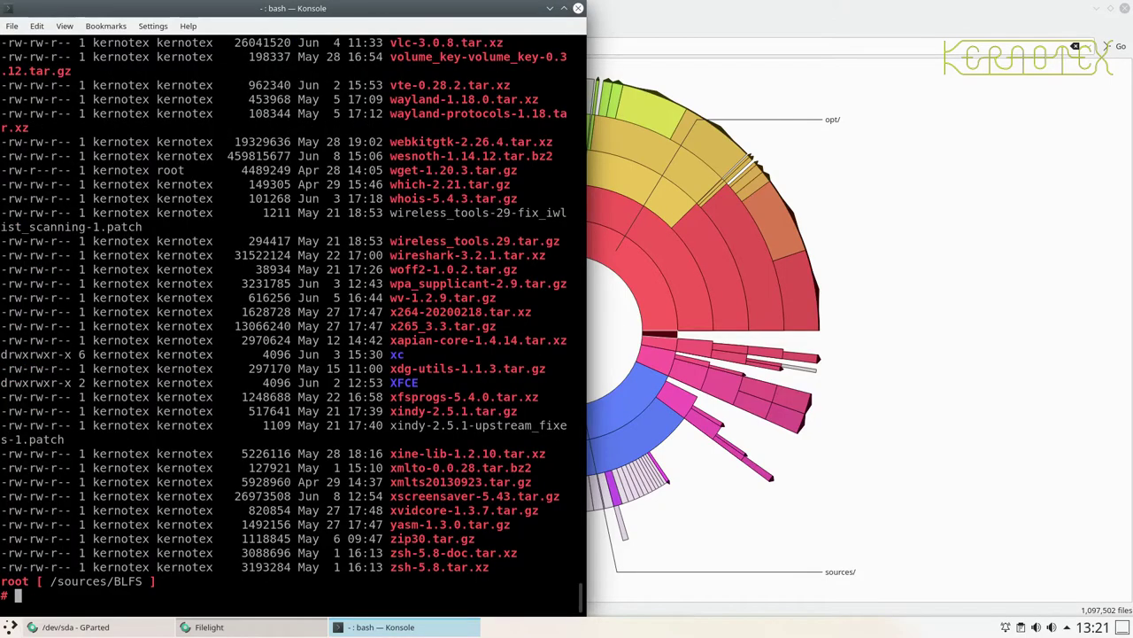
key("shift+Page_Up")
key("shift+Page_Up")
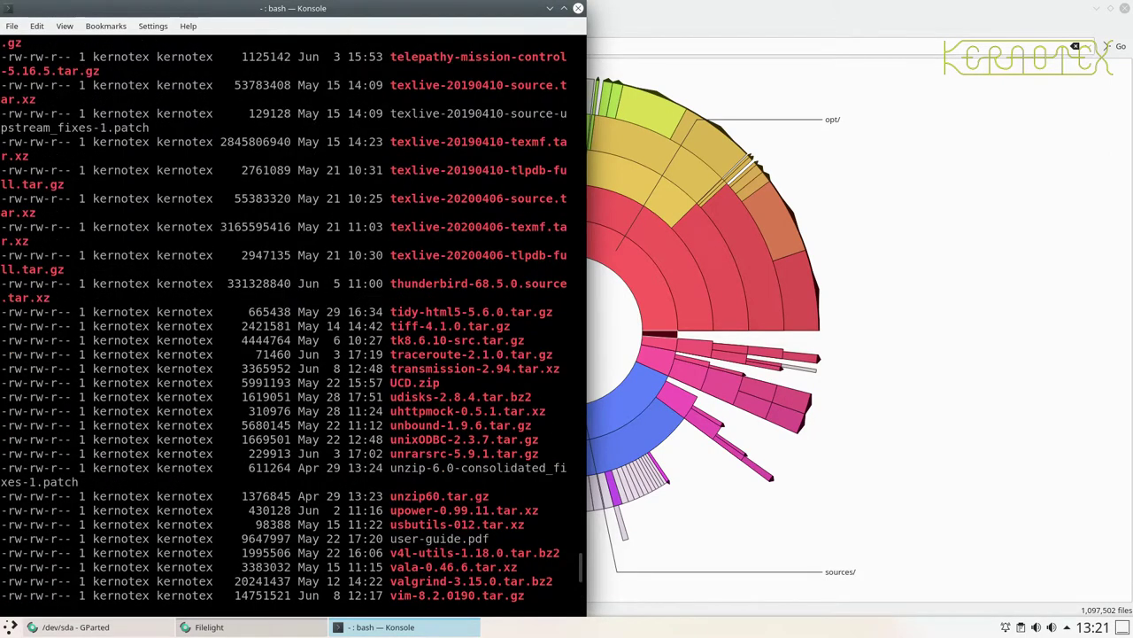
key("shift+Page_Up")
key("shift+Page_Down")
- List only the TeX Live 2019 source files with "ls -l texlive-20190410-*"
type("ls -l ")
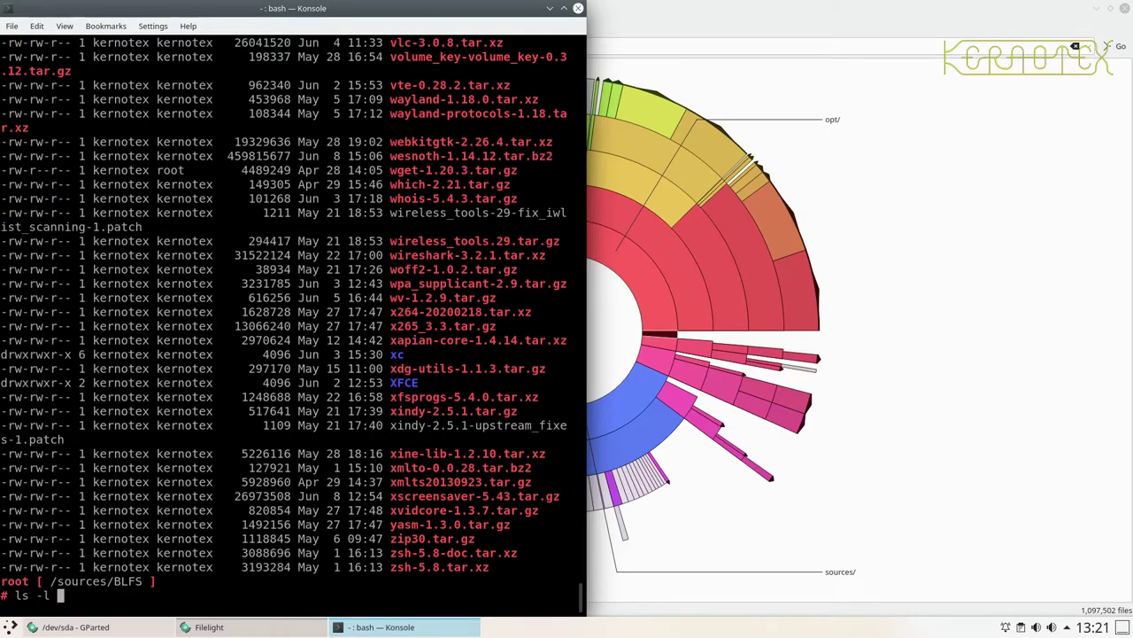
type("texlive-2019")
key("Tab")
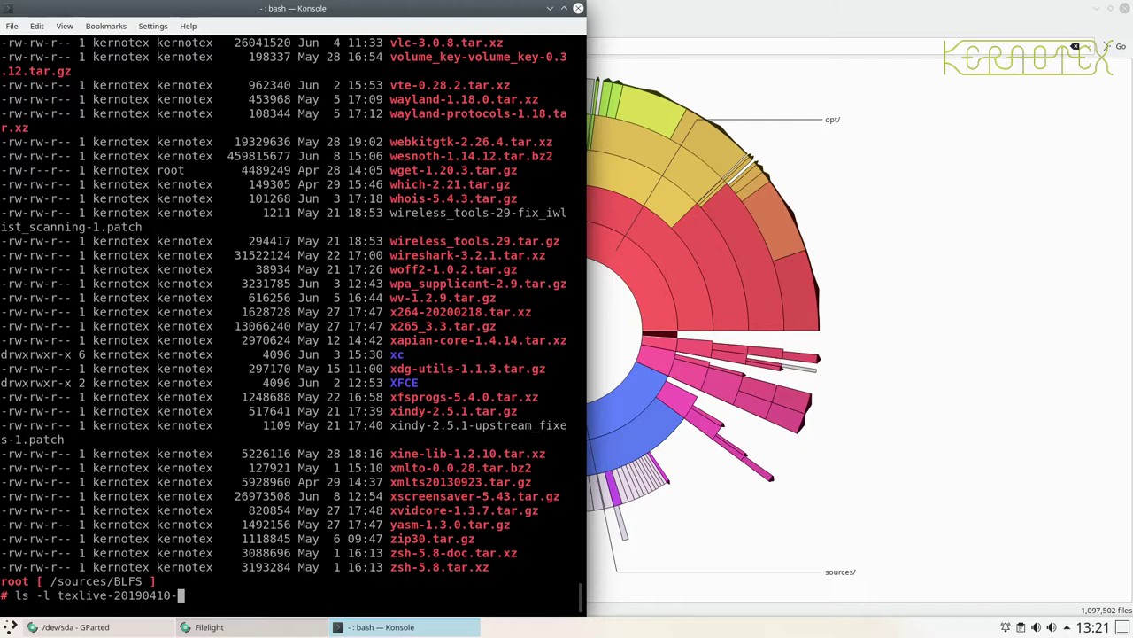
type("*")
key("Return")
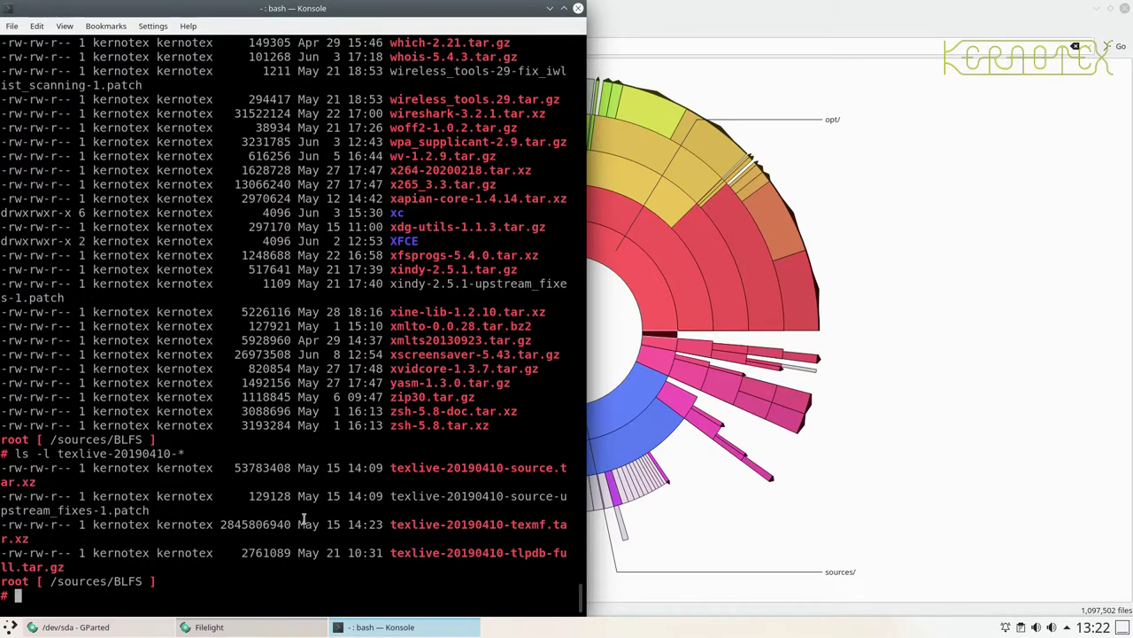
- Rerun the TeX Live 2019 file listing with human-readable sizes using "ls -lh texlive-20190410-*"
key("Up")
key("Left")
key("Left")
key("Left")
key("Left")
key("Left")
key("Left")
key("Left")
key("Left")
key("Left")
key("Left")
key("Left")
key("Left")
key("Left")
key("Left")
key("Left")
key("Left")
key("Left")
key("Left")
key("Left")
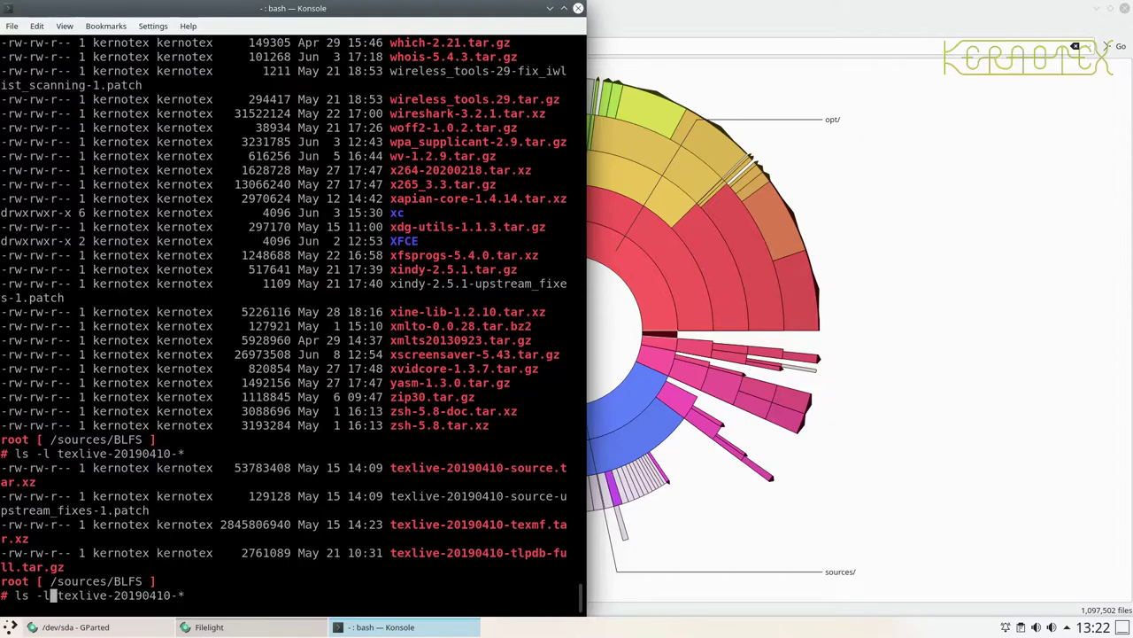
type("h")
key("Return")
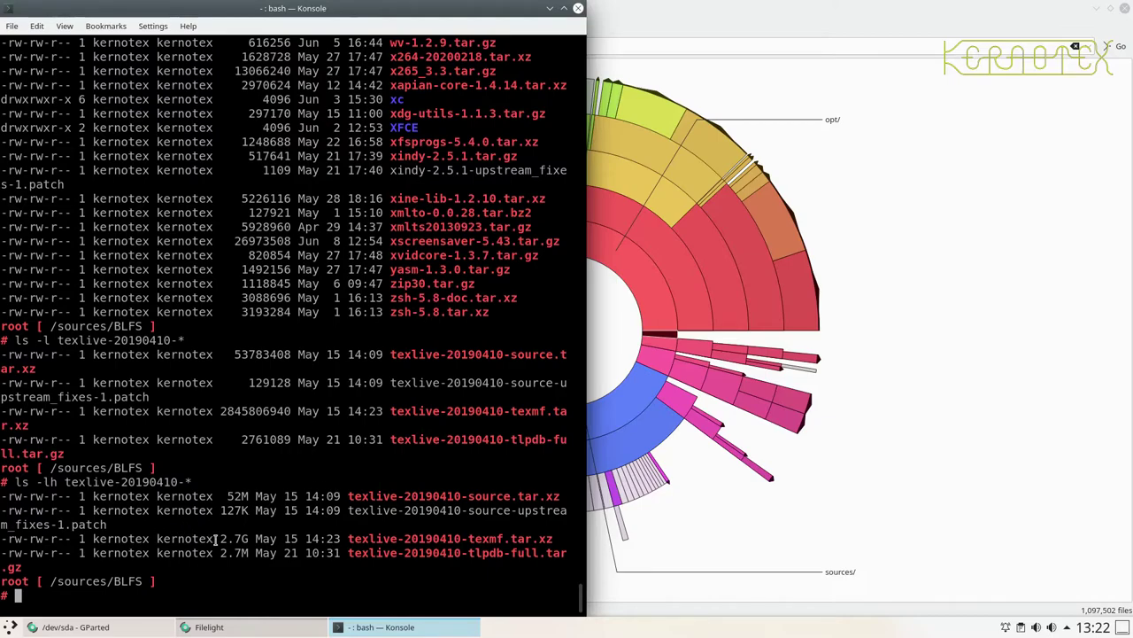
- Delete the TeX Live 2019 source files with "rm -Rf texlive-20190410-*" and recheck free disk space with "df -h"
key("Up")
key("Home")
key("Delete")
key("Delete")
key("Delete")
key("Delete")
key("Delete")
key("Delete")
key("Delete")
type("rm -Rf")
key("BackSpace")
key("Return")
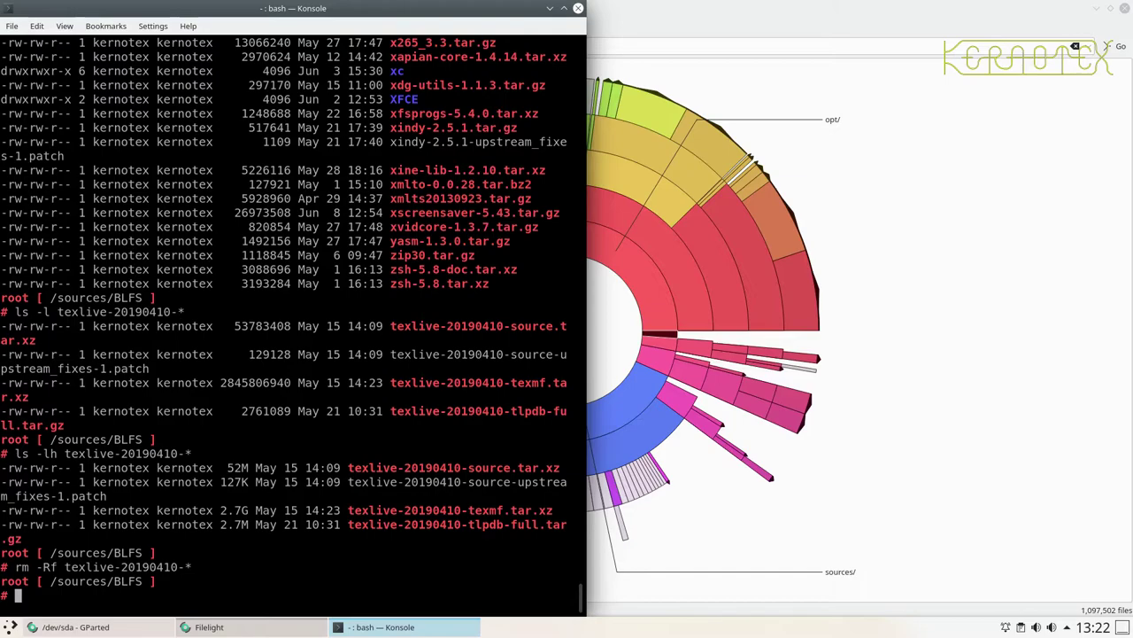
type("df -h")
key("Return")
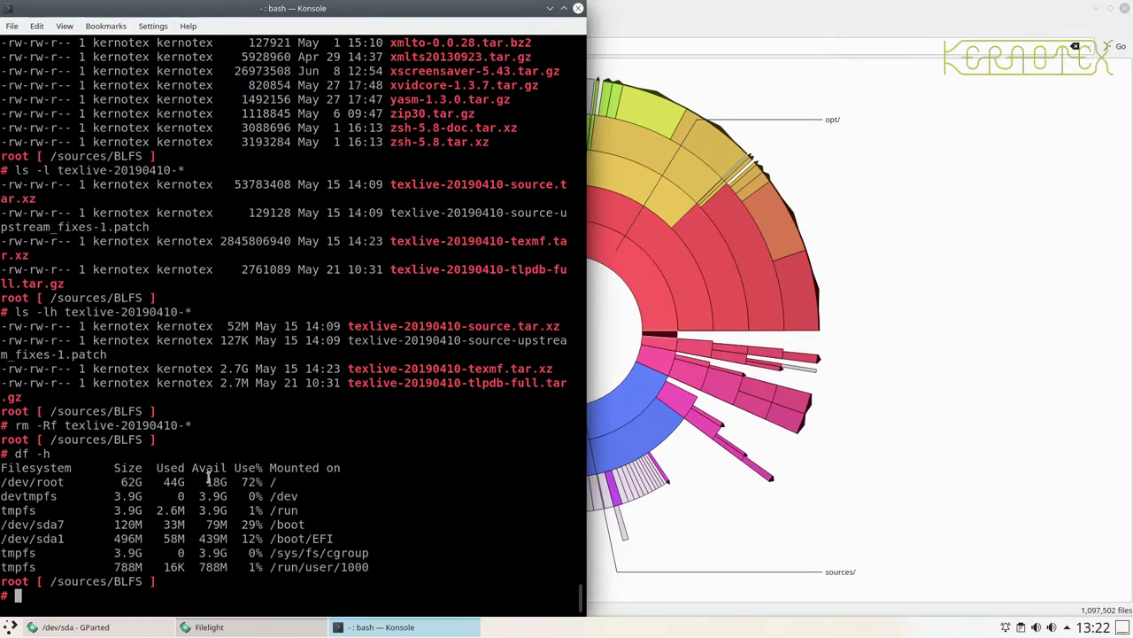
- Switch to Filelight and rescan the root folder to review its updated usage map, closing the program when done
left_click(874, 34)
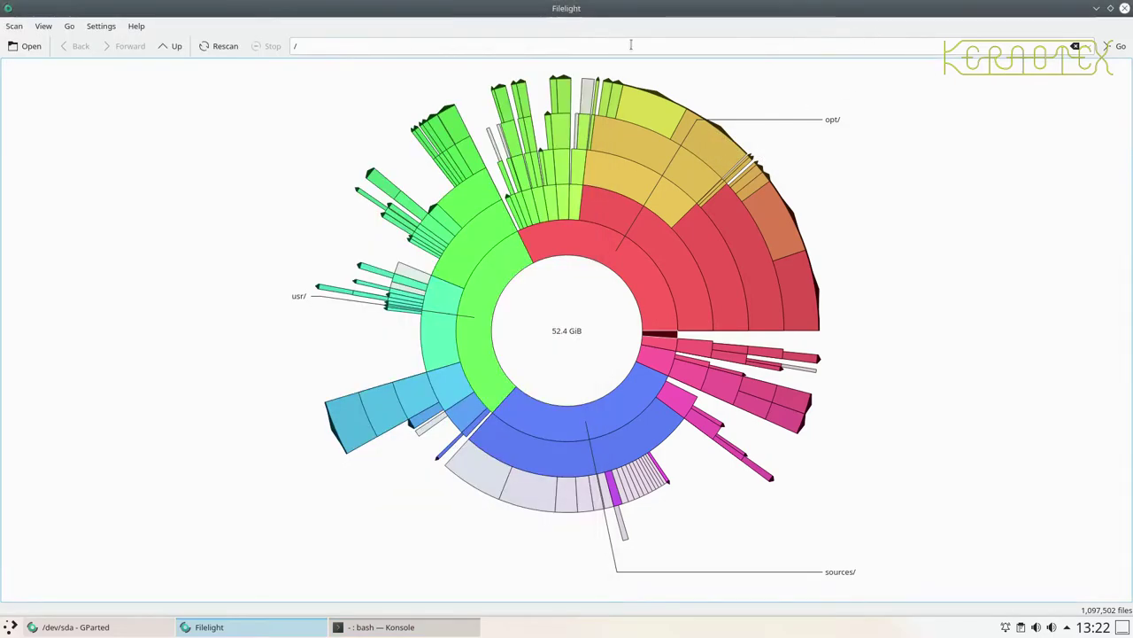
left_click(206, 48)
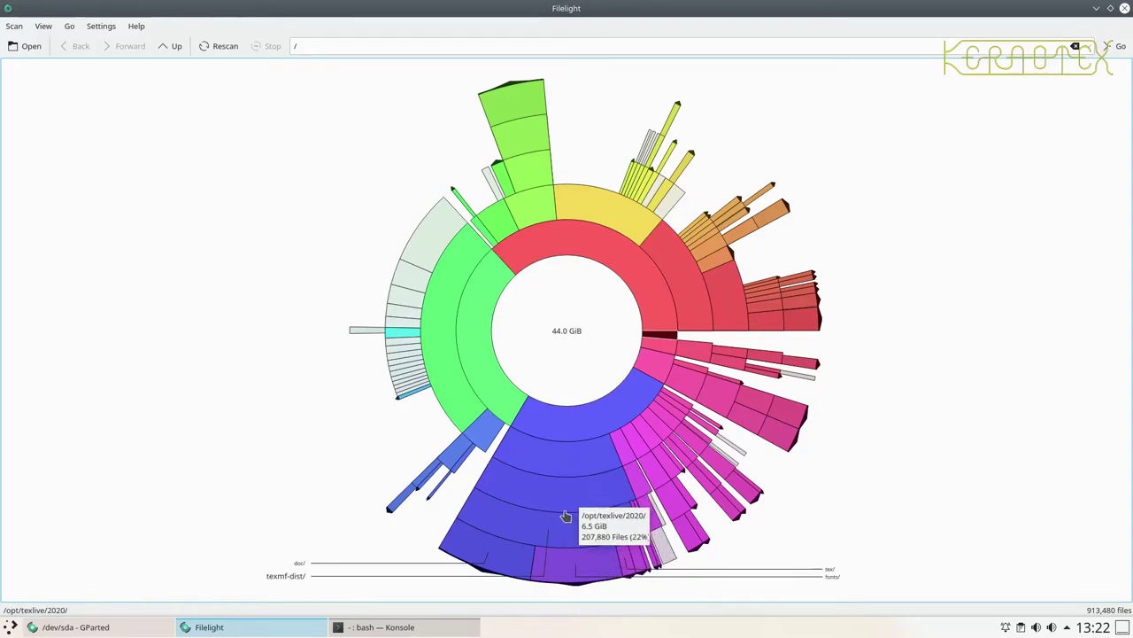
left_click(1124, 8)
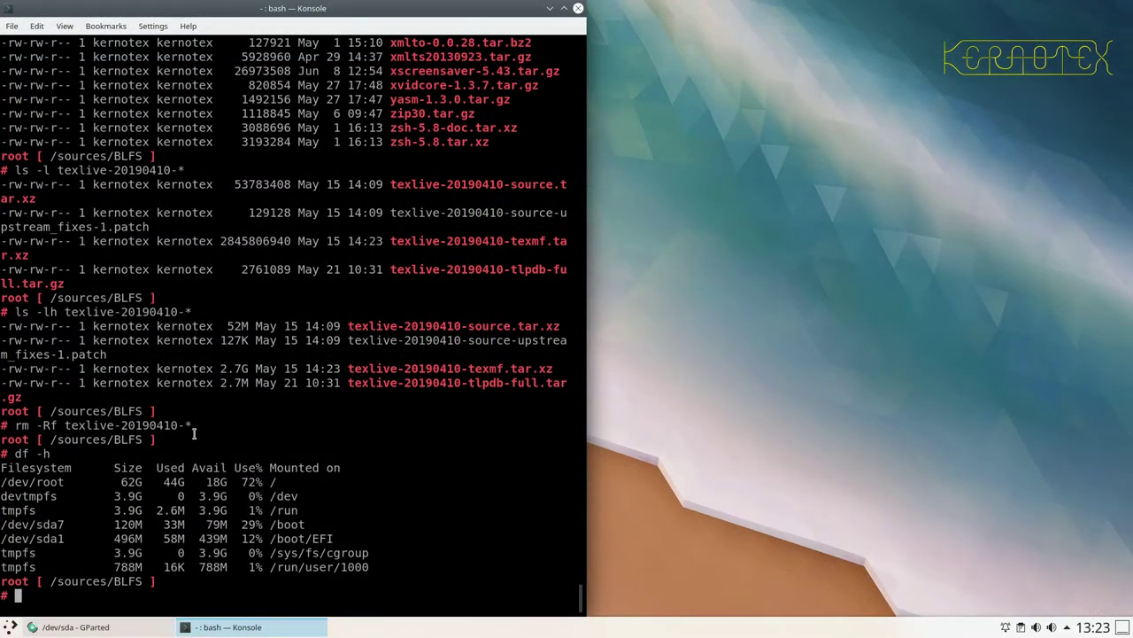
- Switch to GParted, refresh the devices and select the /dev/sda9 root partition to review its space
left_click(102, 629)
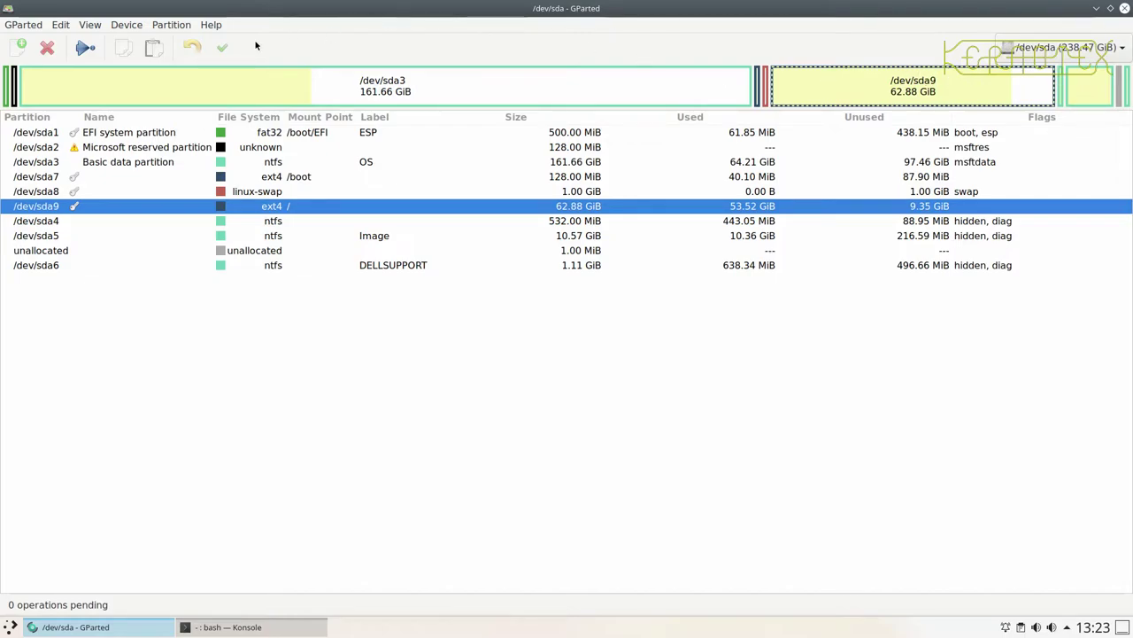
left_click(28, 27)
left_click(31, 43)
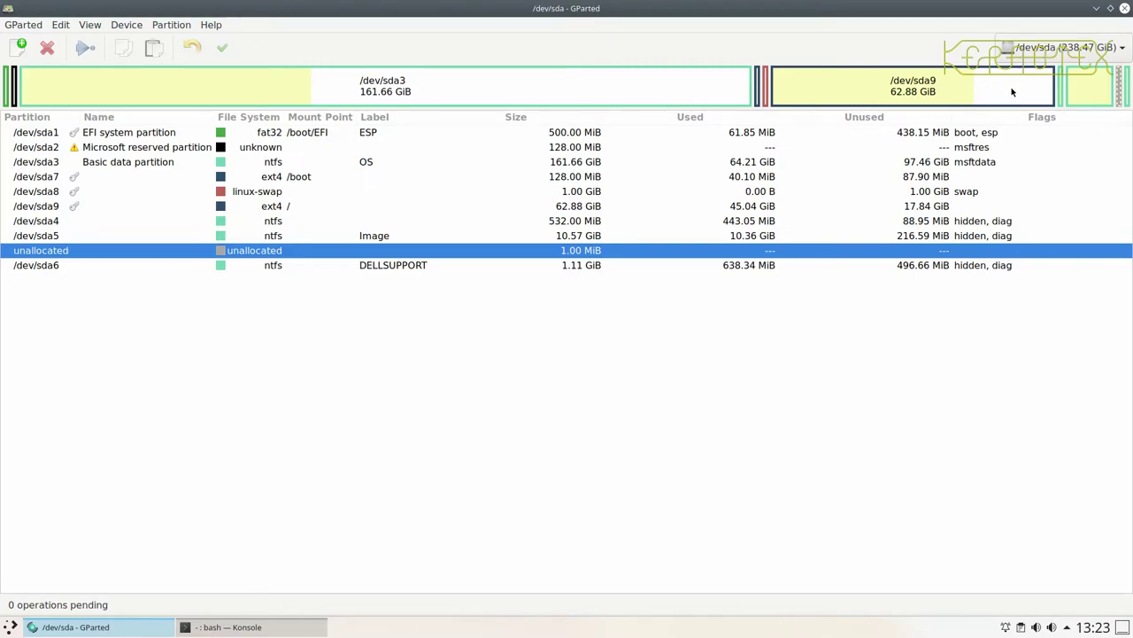
left_click(866, 96)
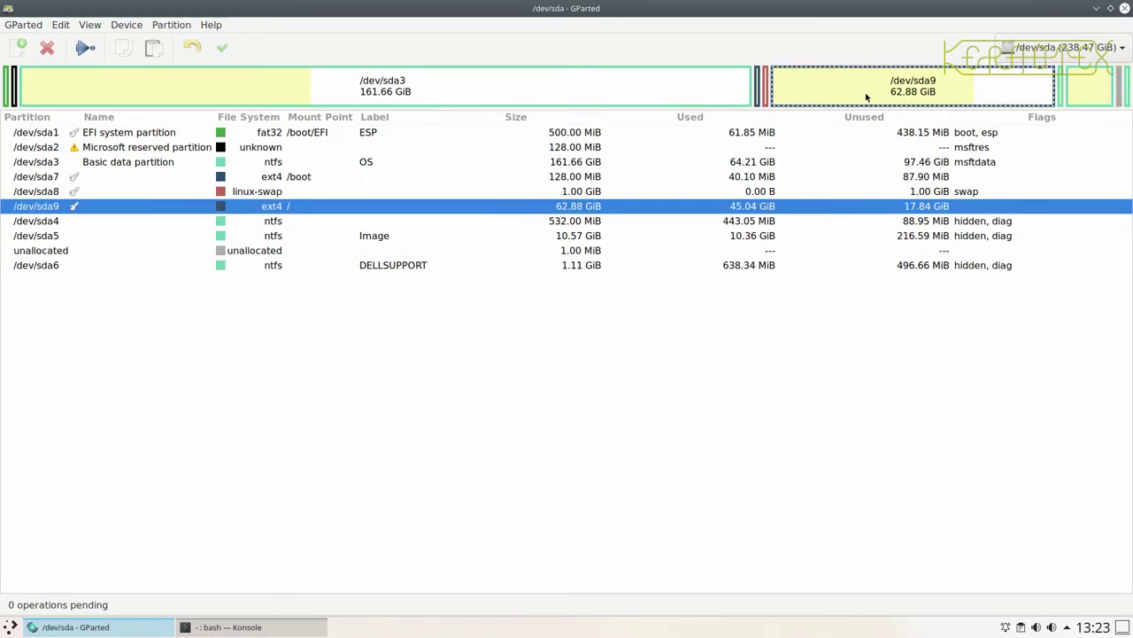
- Open the Falkon web browser and search for "gparted live" in a new tab
left_click(9, 625)
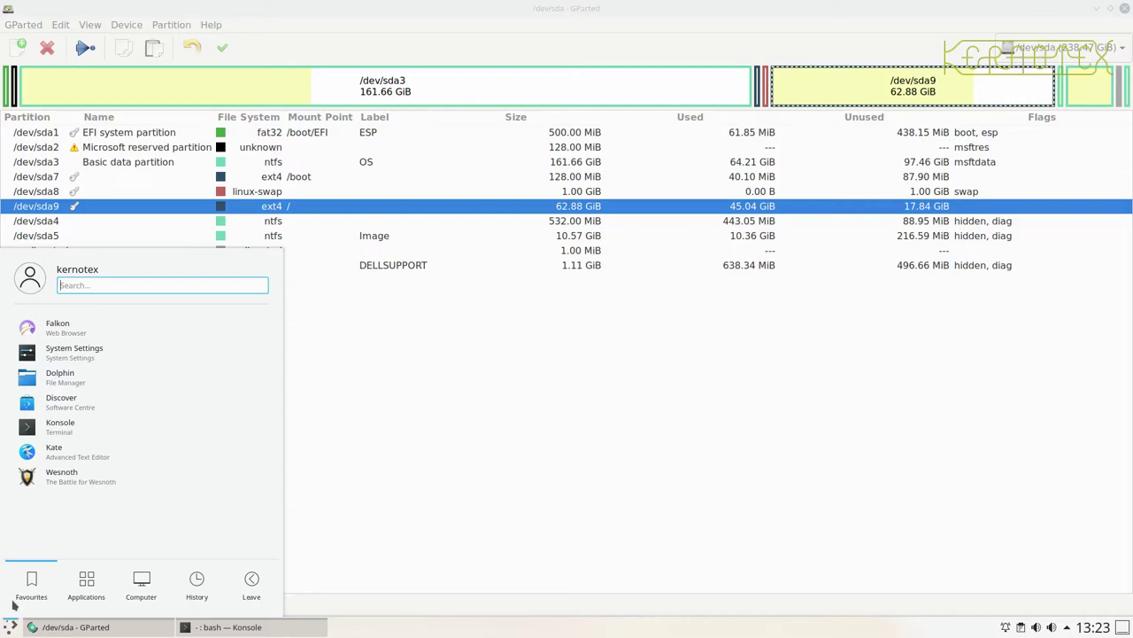
left_click(89, 329)
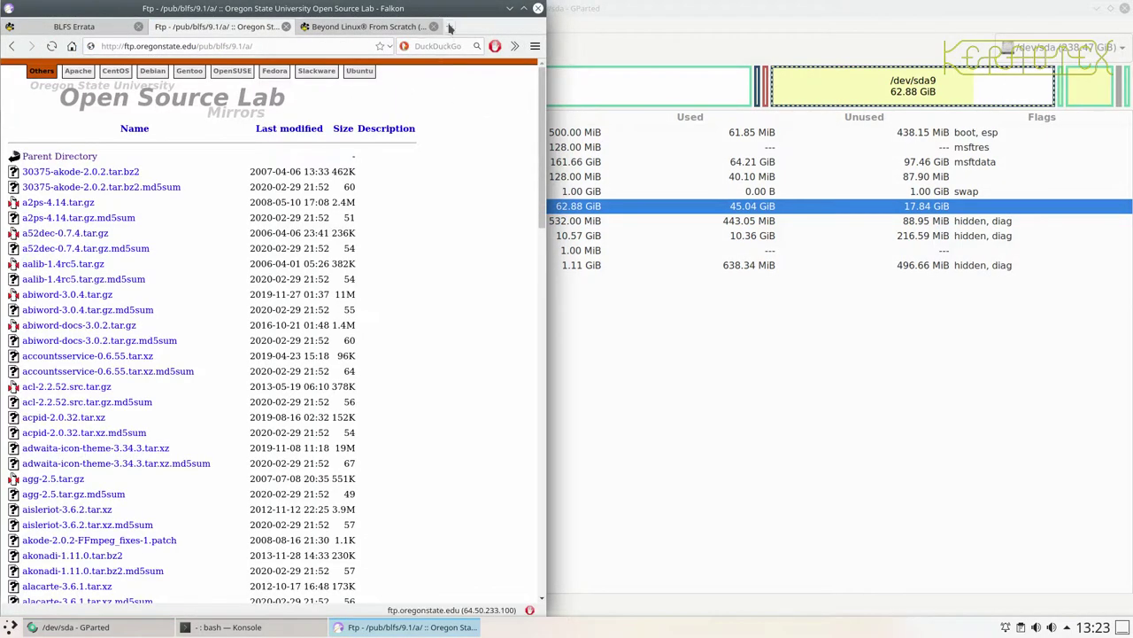
left_click(450, 28)
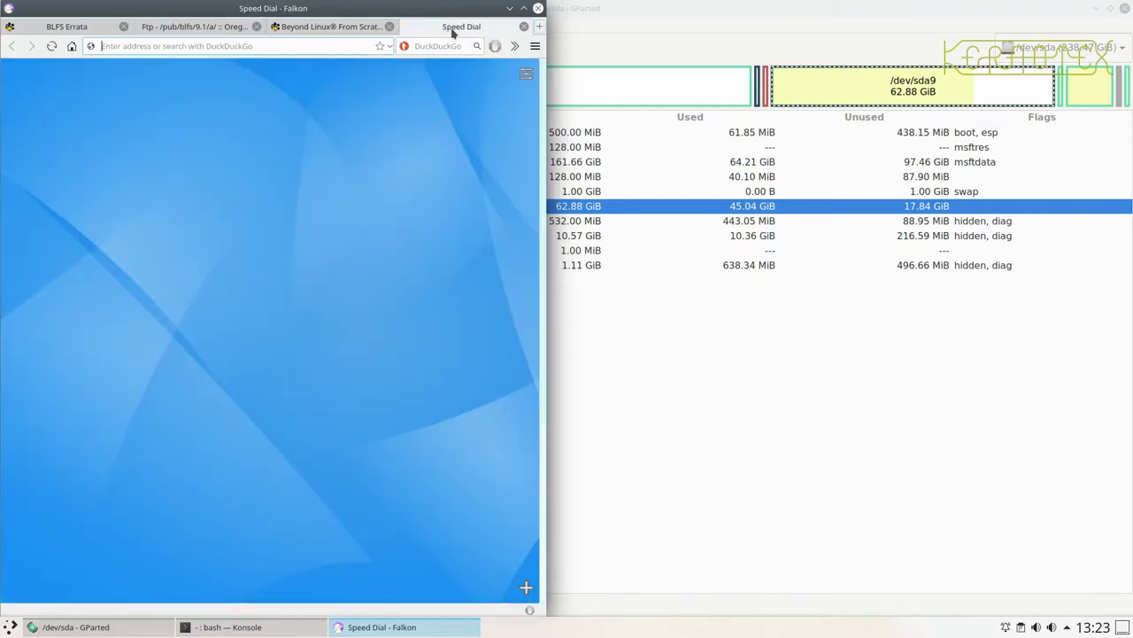
type("gparte")
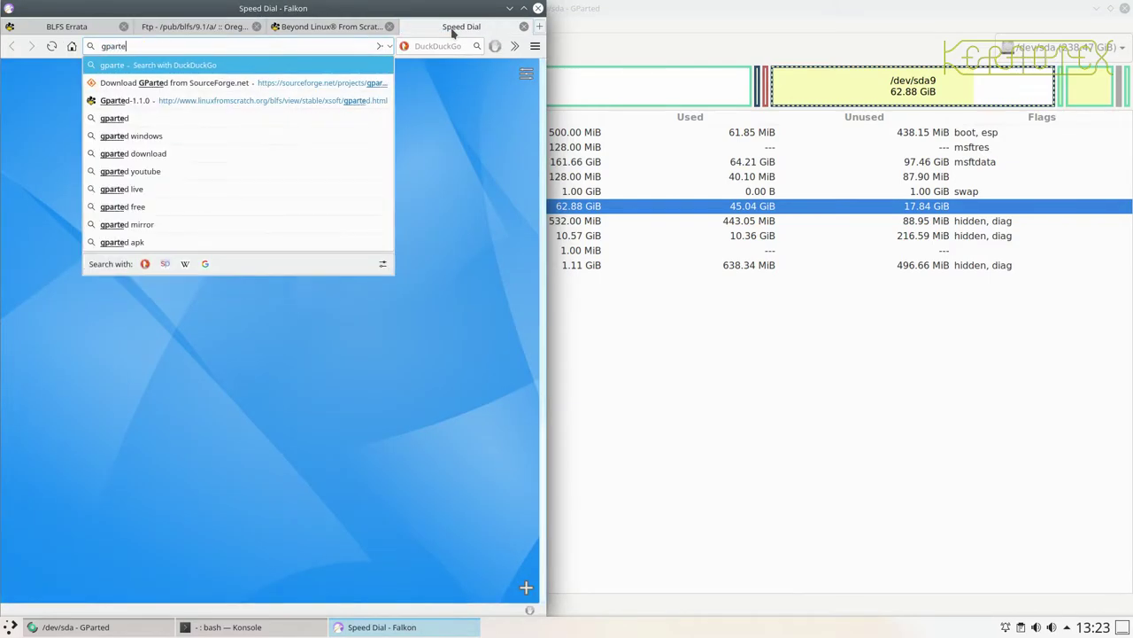
type("d live")
key("Return")
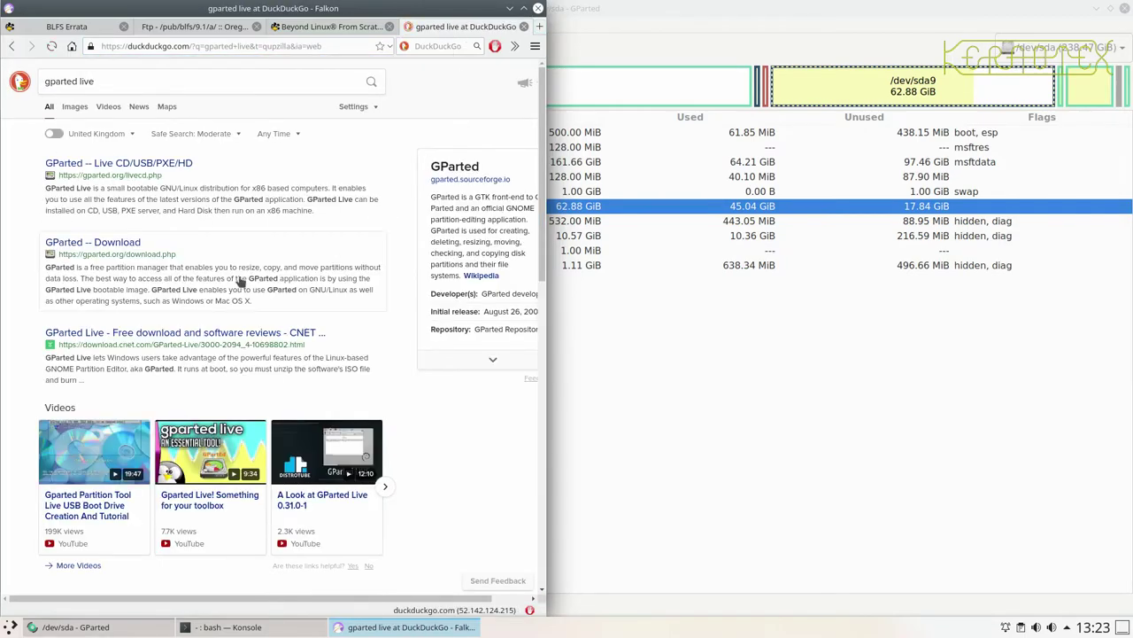
- Open the GParted Live CD/USB/PXE/HD search result and examine the site's Downloads page for the stable ISO images
left_click(123, 168)
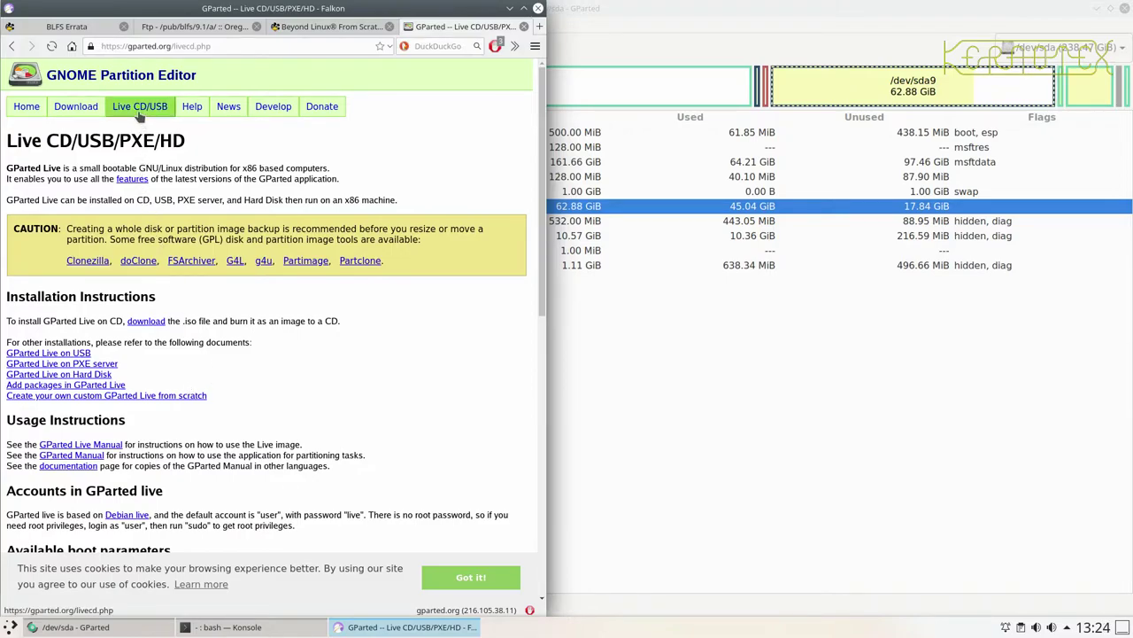
left_click(76, 107)
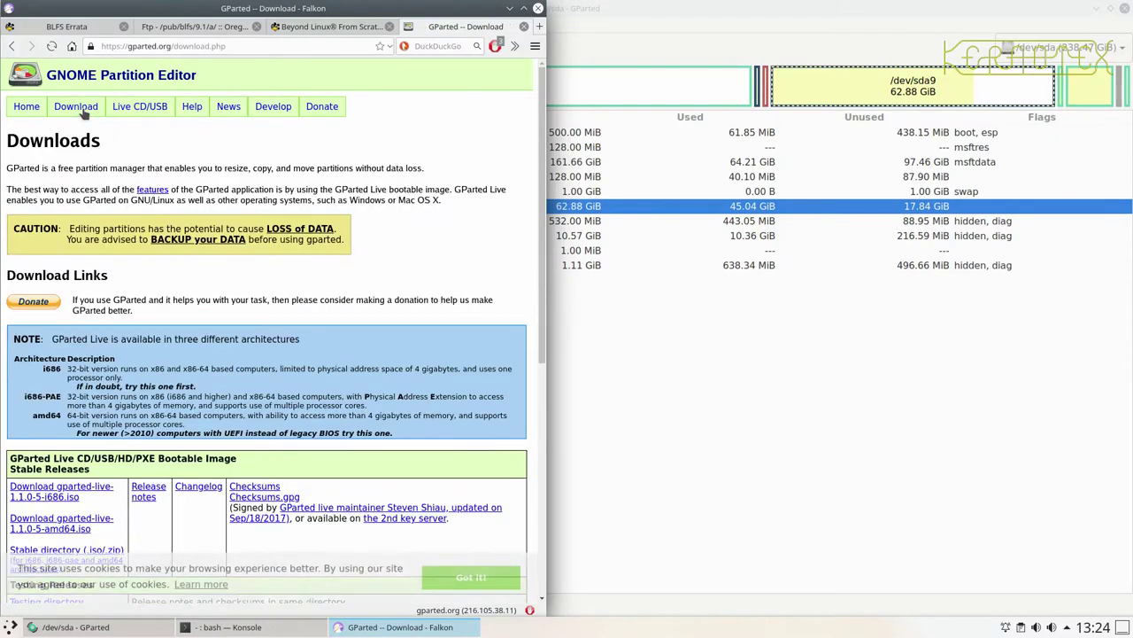
scroll(106, 277, "down", 3)
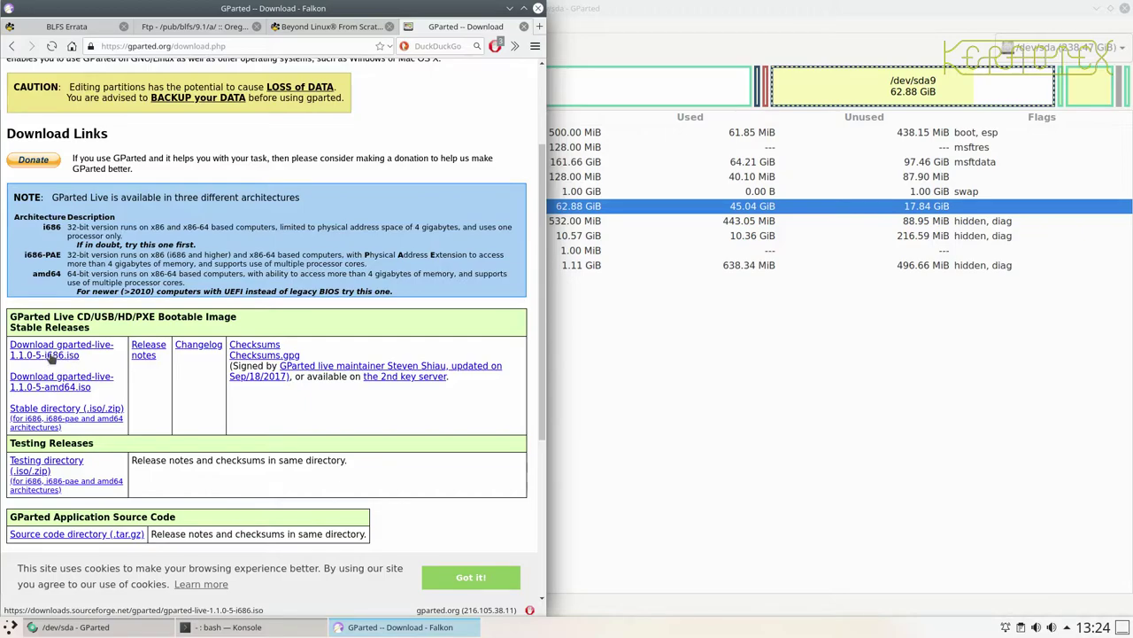
scroll(51, 352, "up", 2)
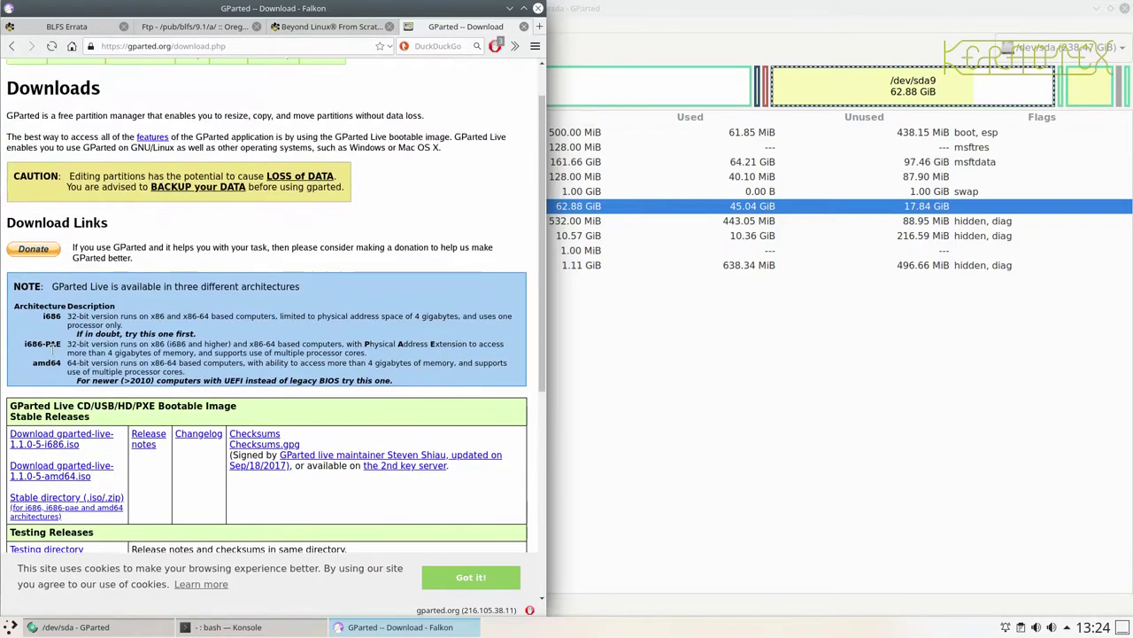
scroll(51, 353, "up", 2)
- Return to the Live CD/USB page and open the "GParted Live on USB" instructions
left_click(144, 106)
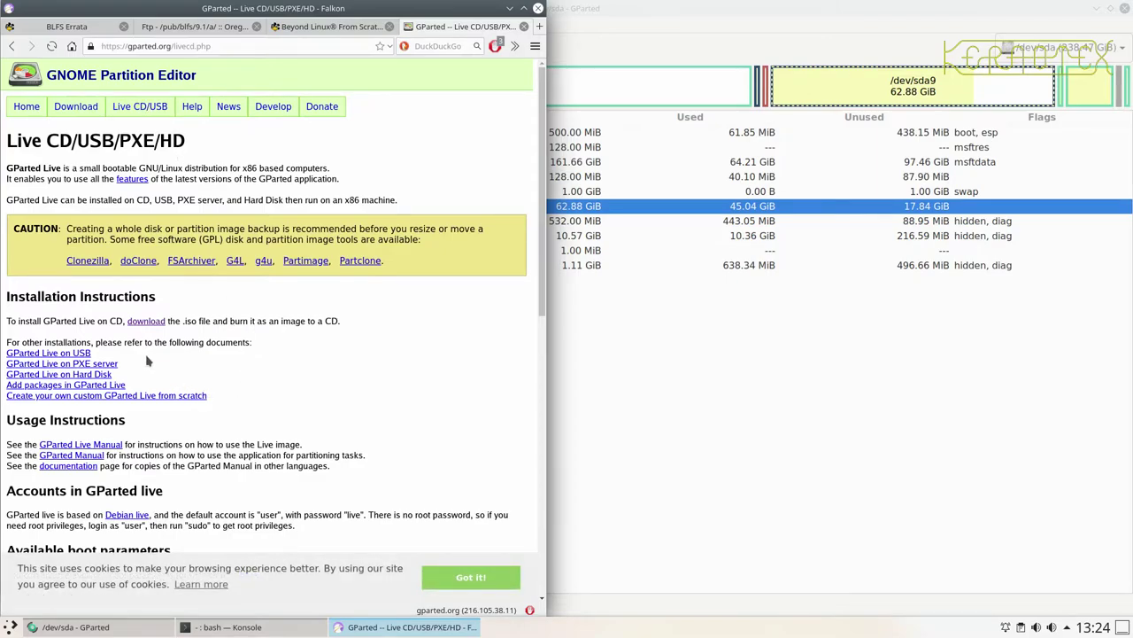
scroll(102, 352, "down", 1)
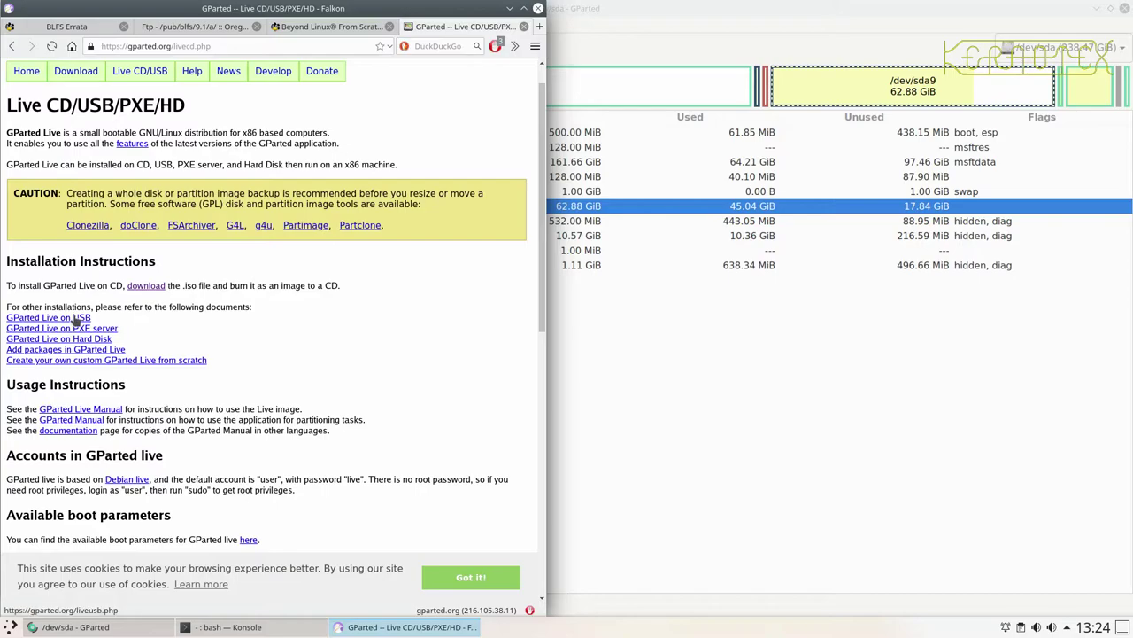
left_click(67, 317)
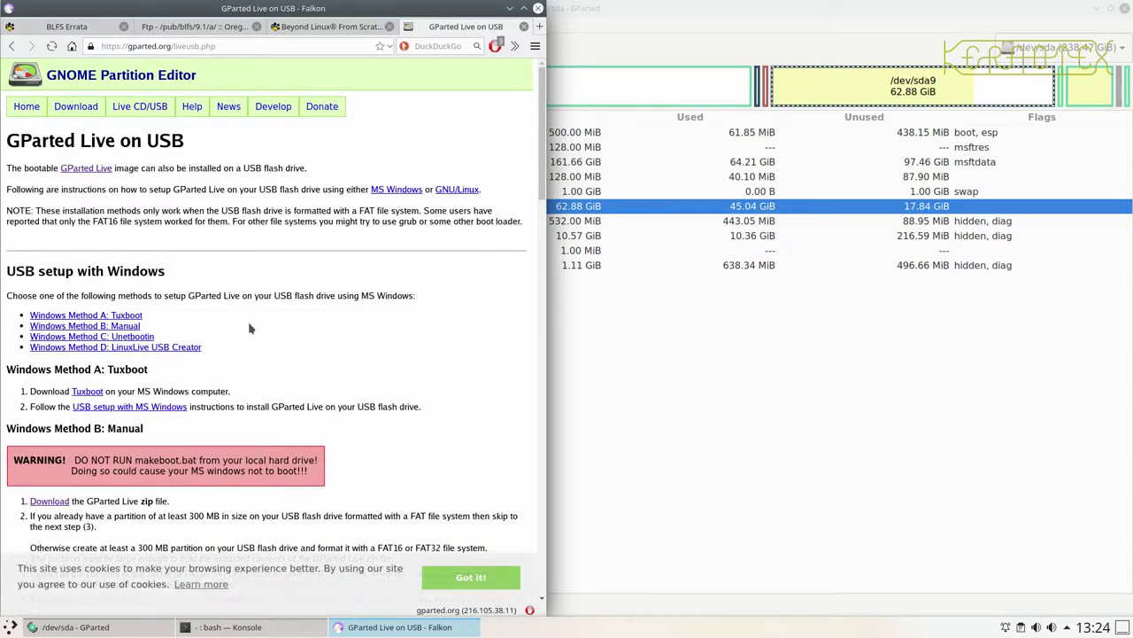
- Find GNU/Linux Method D: Manual - Overwrite and highlight its example "sudo dd" command for writing the ISO to USB
scroll(144, 326, "down", 3)
scroll(144, 326, "down", 3)
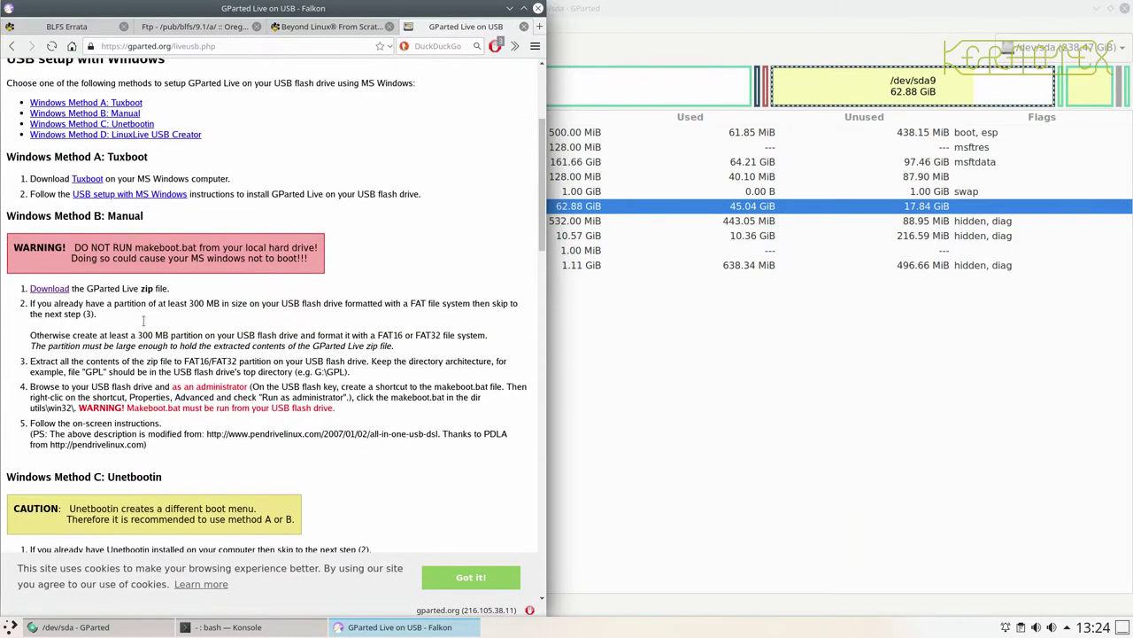
scroll(178, 155, "down", 3)
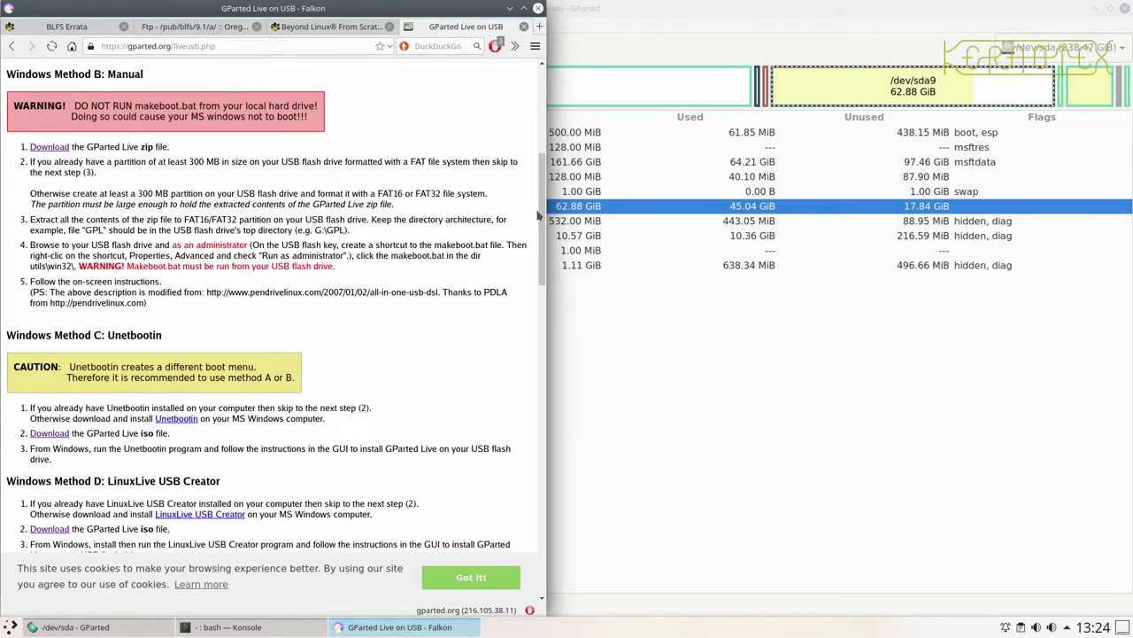
left_click_drag(542, 218, 539, 545)
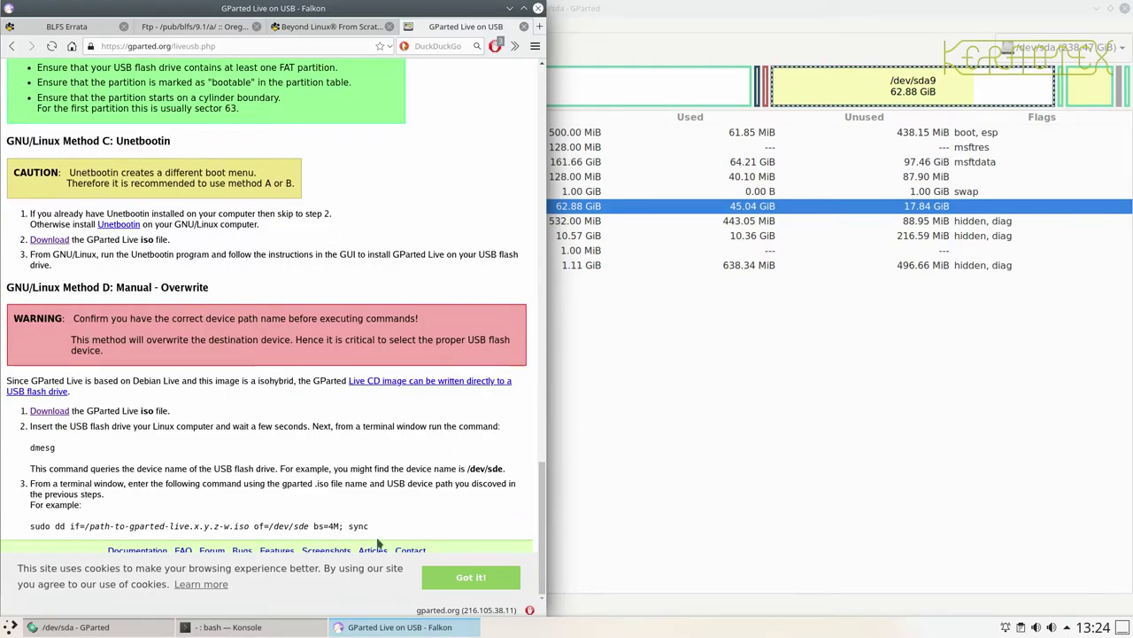
left_click_drag(372, 526, 29, 526)
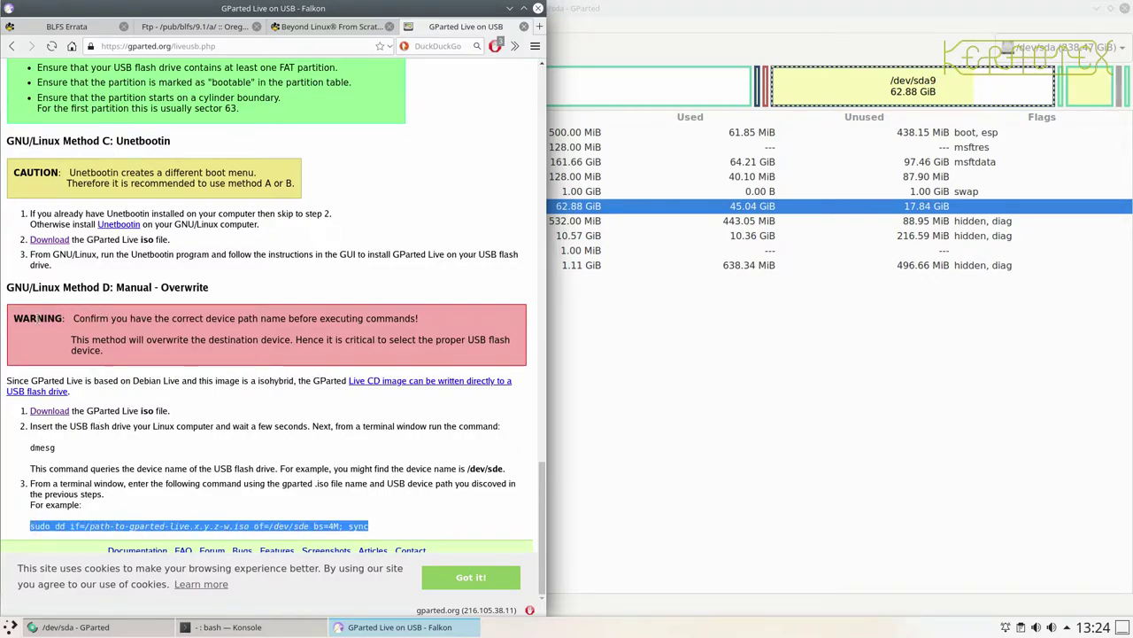
- Highlight the Method D warning about confirming the device path, and review the USB instructions back up to the page's beginning
left_click_drag(36, 318, 291, 357)
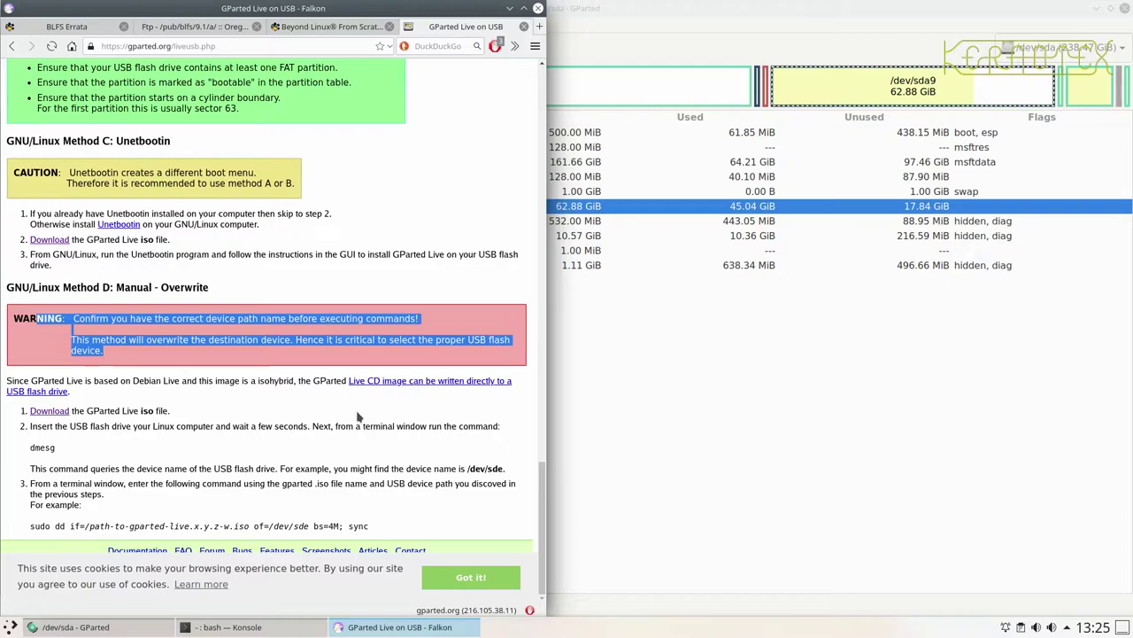
scroll(373, 229, "up", 2)
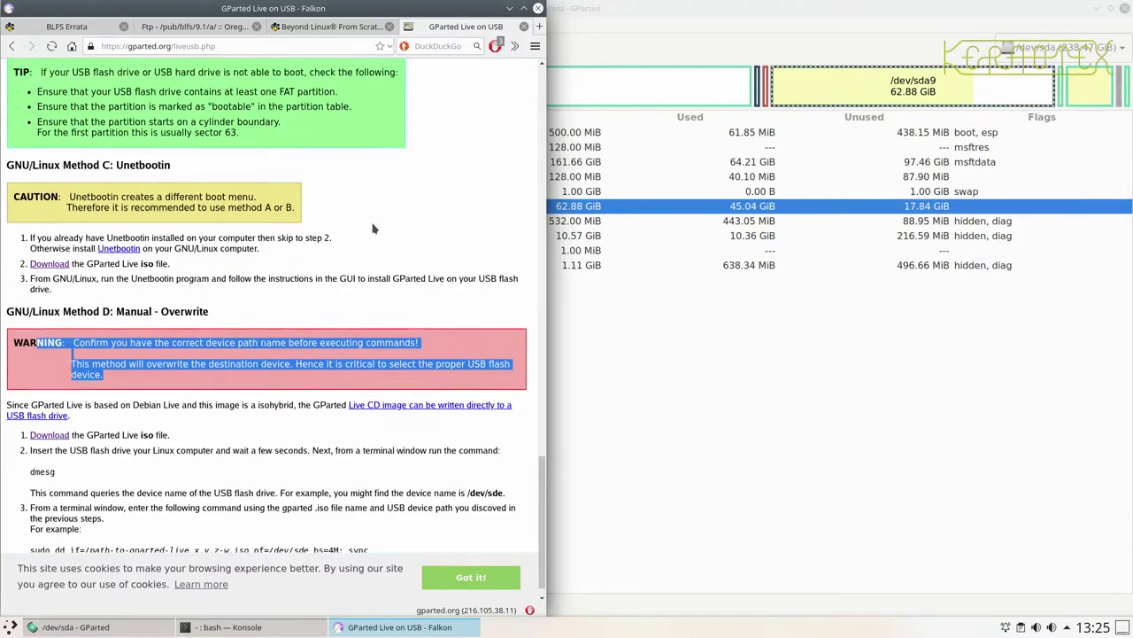
scroll(276, 368, "up", 10)
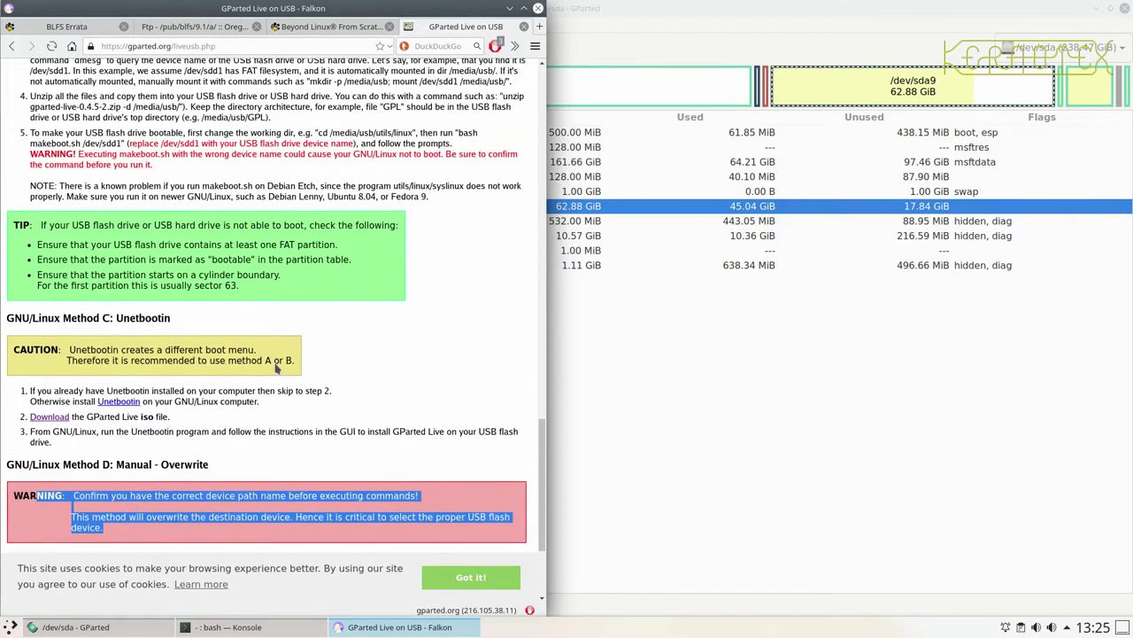
scroll(276, 369, "up", 15)
scroll(275, 368, "up", 7)
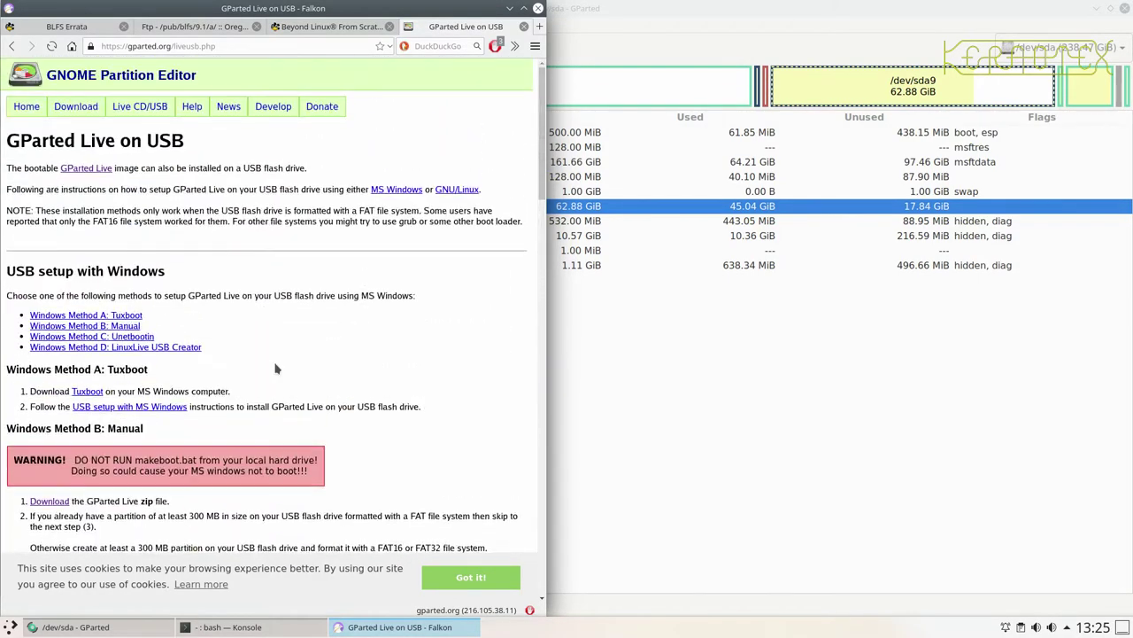
- Close the browser and GParted, and log out of the root and user shells to end the terminal session
left_click(537, 9)
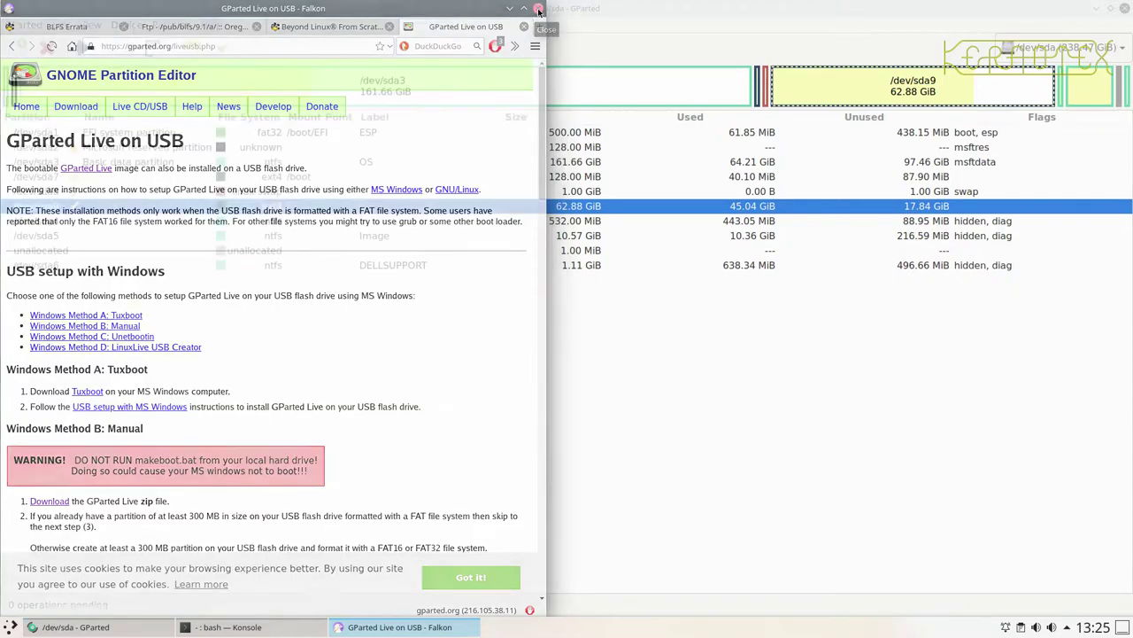
left_click(1124, 7)
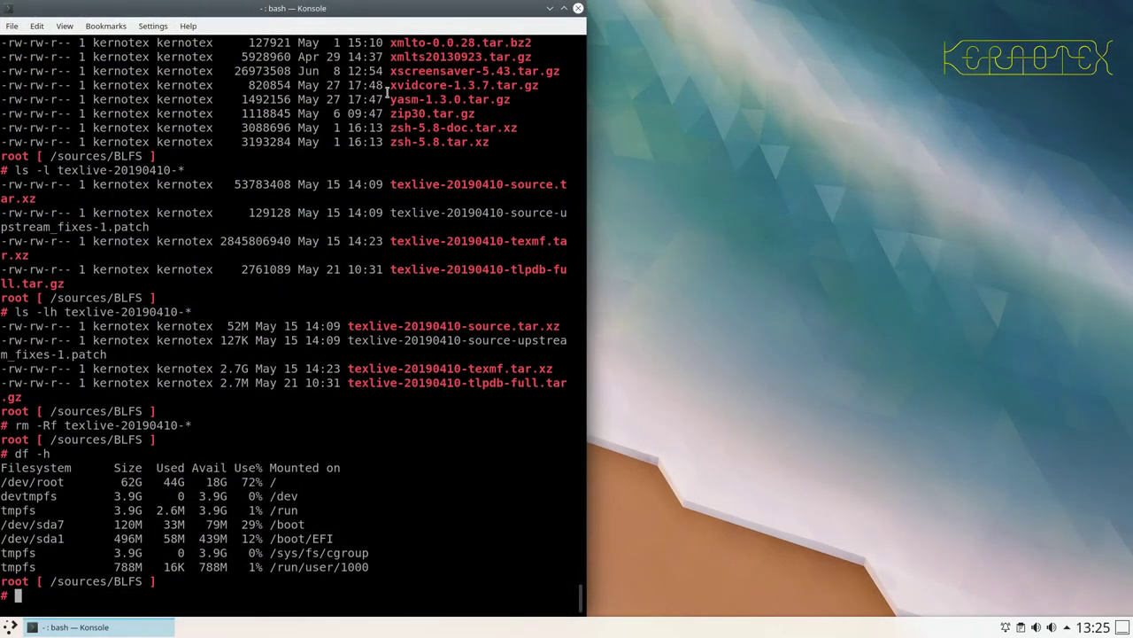
key("ctrl+d")
key("ctrl+d")
key("ctrl+d")
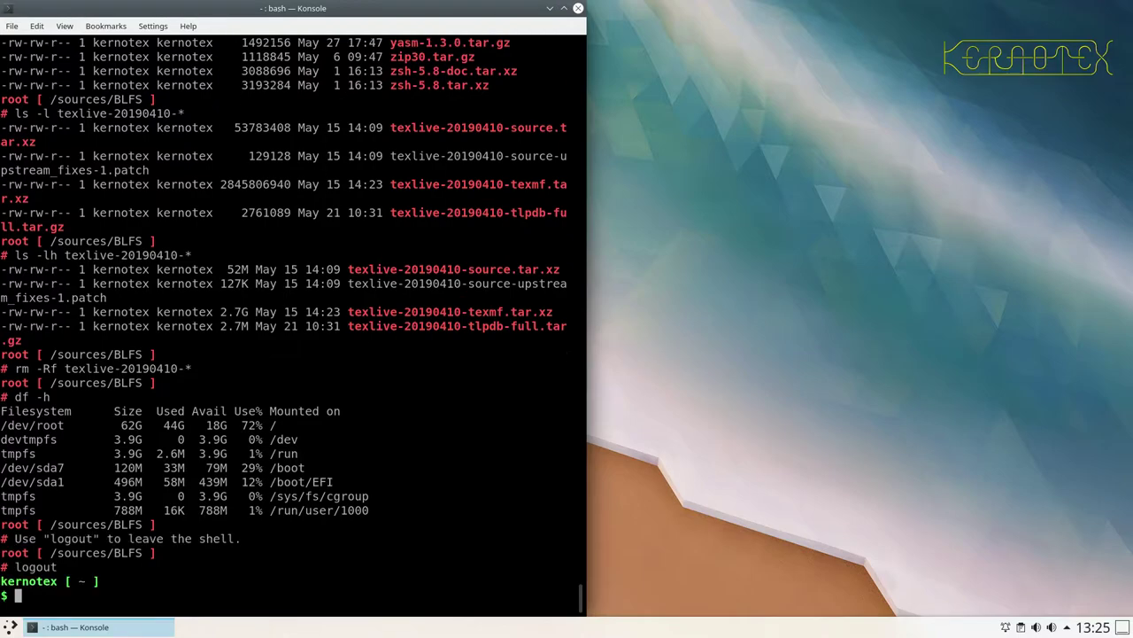
key("ctrl+d")
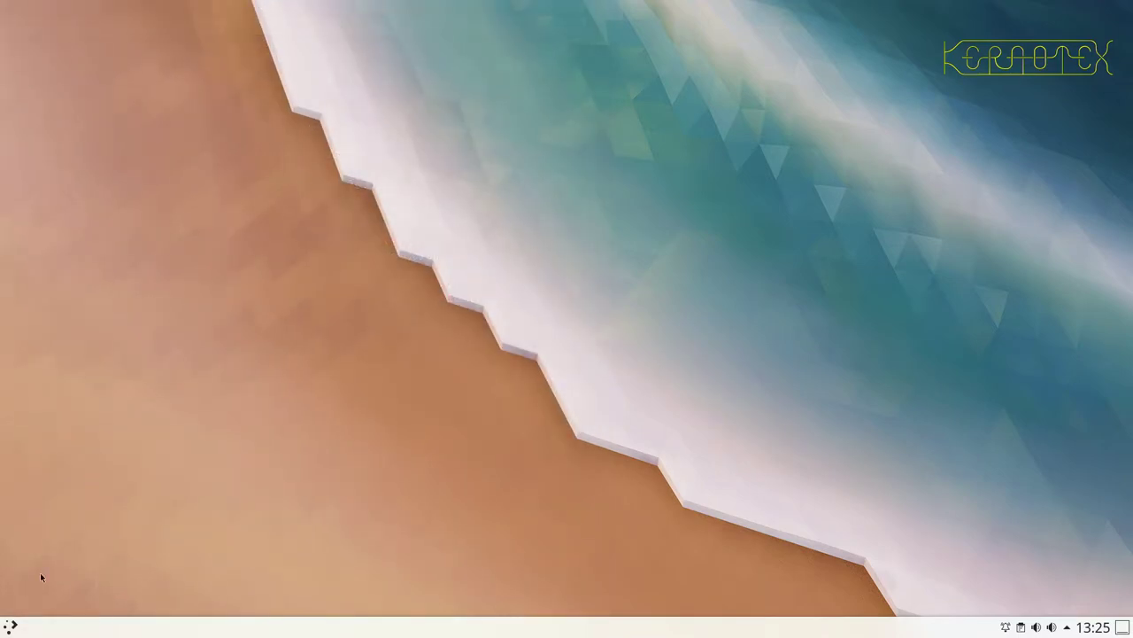
- Restart the computer and boot it from the legacy USB Storage Device
left_click(10, 627)
left_click(262, 596)
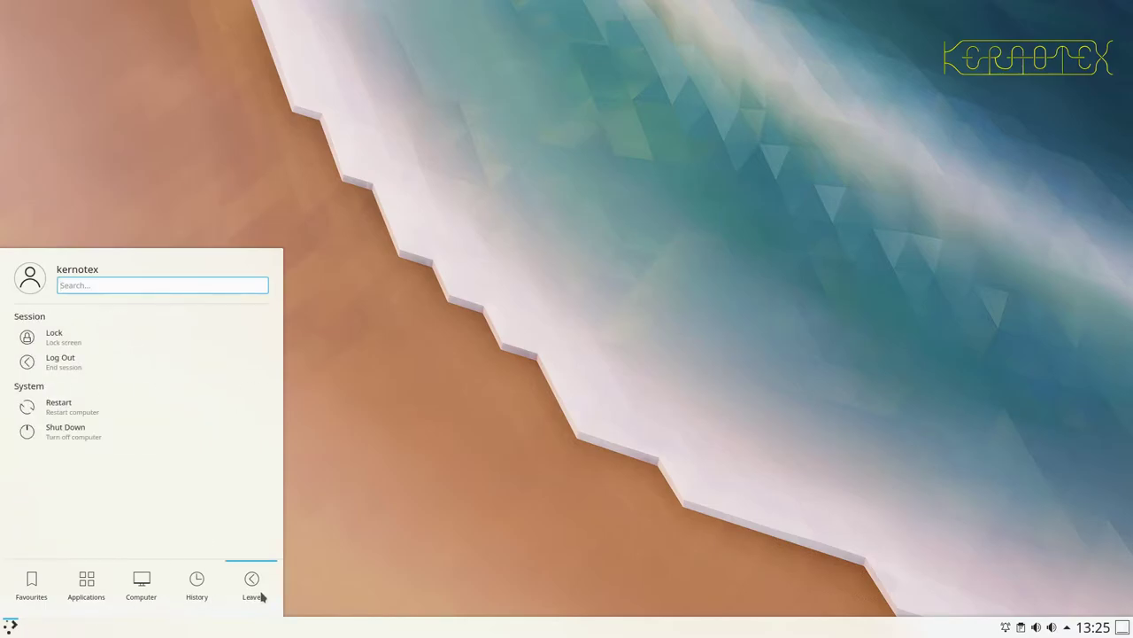
left_click(160, 413)
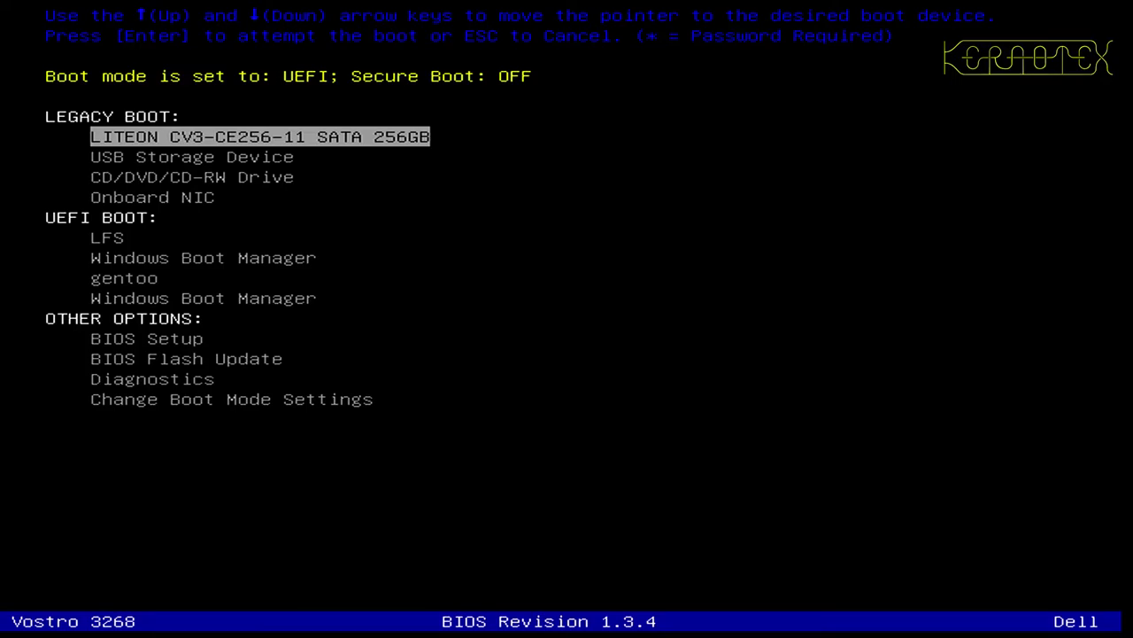
key("Down")
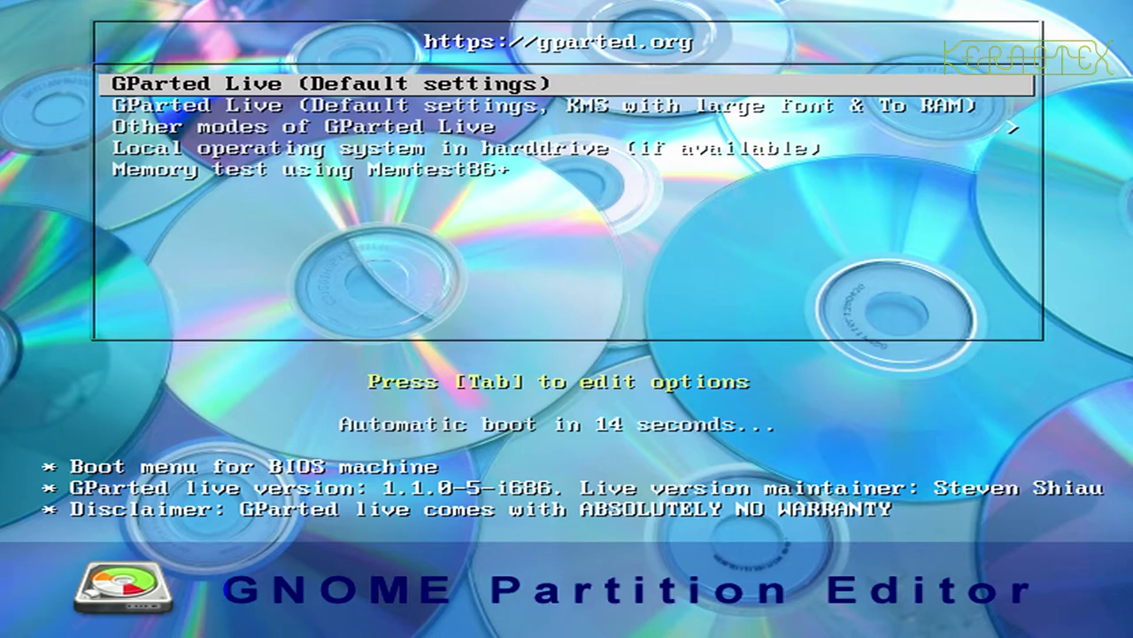
- Examine the boot choices in "Other modes of GParted Live", including the safe graphic settings, and return to the main boot menu
key("Down")
key("Down")
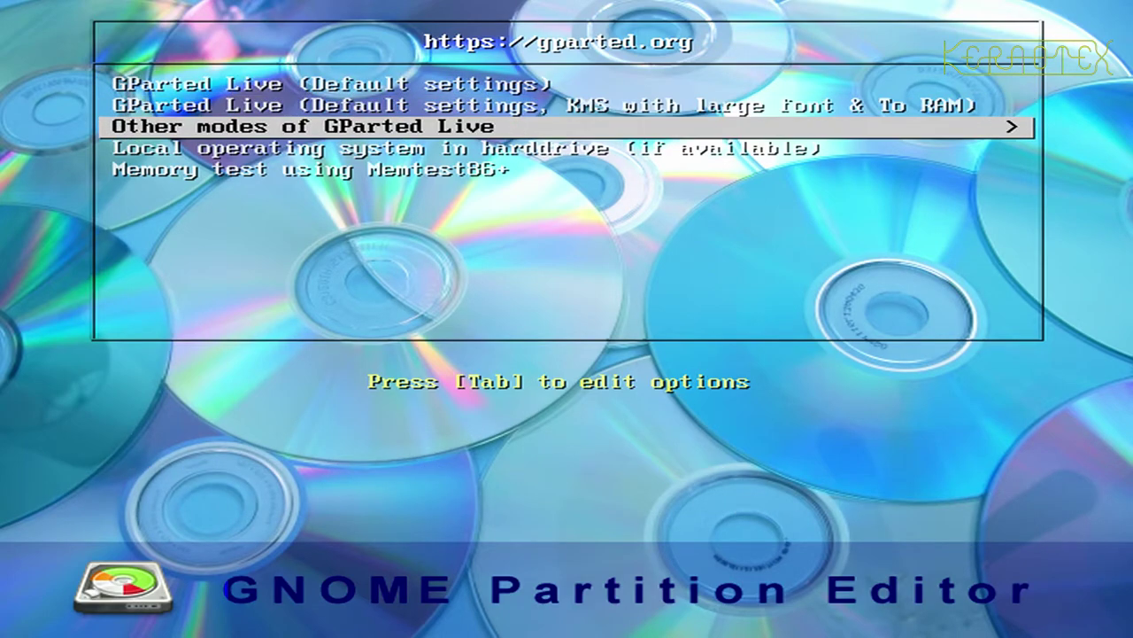
key("Return")
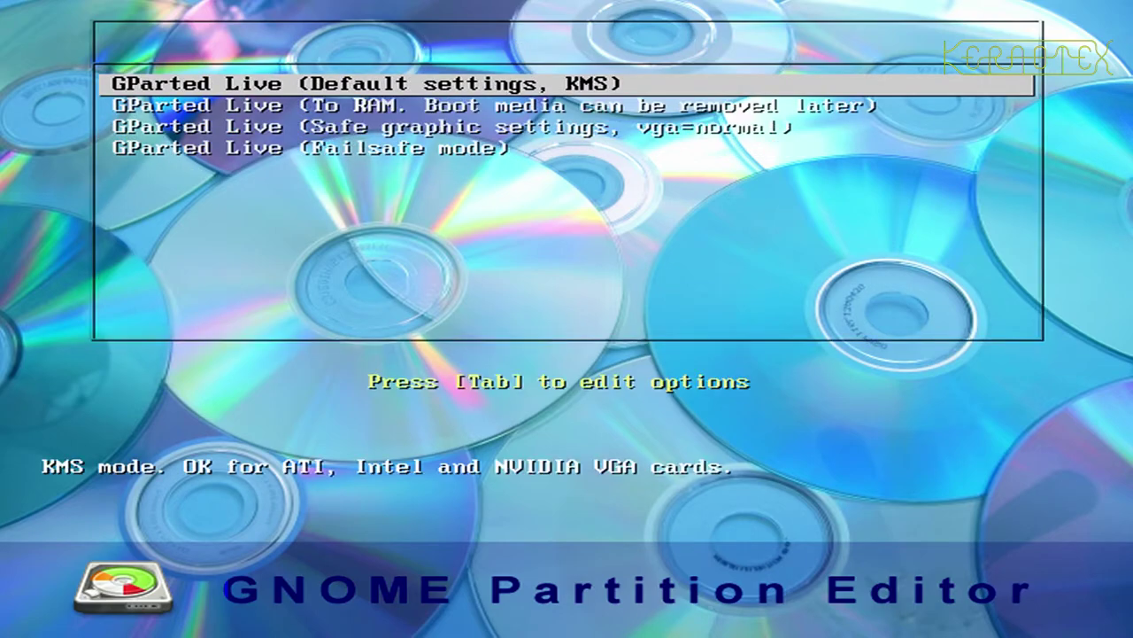
key("Down")
key("Down")
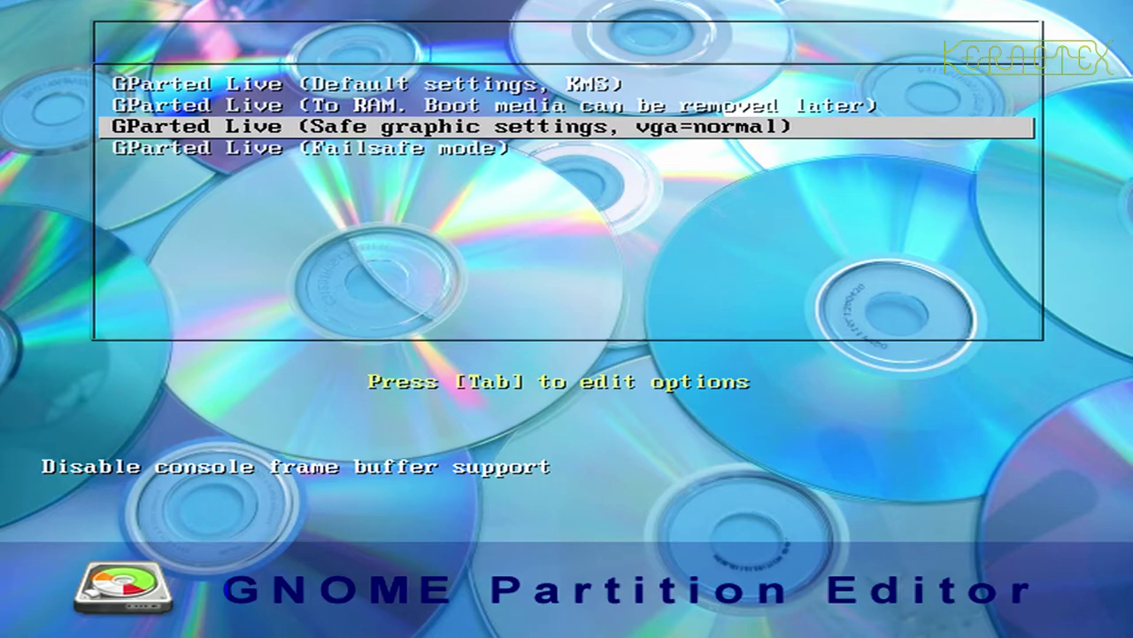
key("Escape")
- Boot GParted Live with the default settings
key("Up")
key("Up")
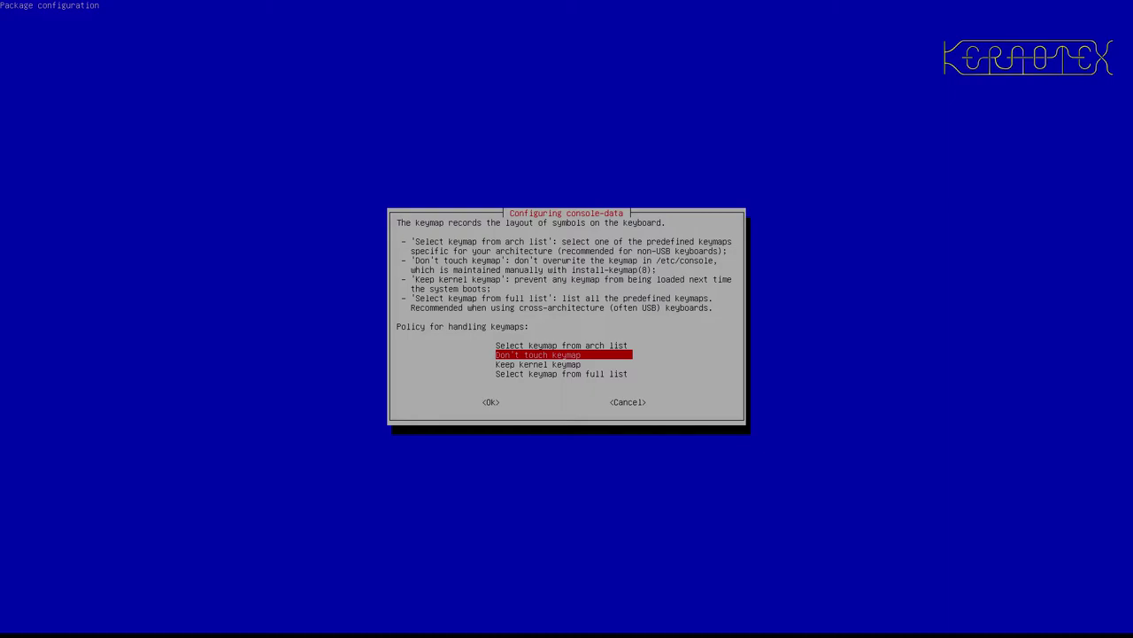
- Select the keymap from the arch list as qwerty, British, Standard, and set the language to 02 (British English)
key("Up")
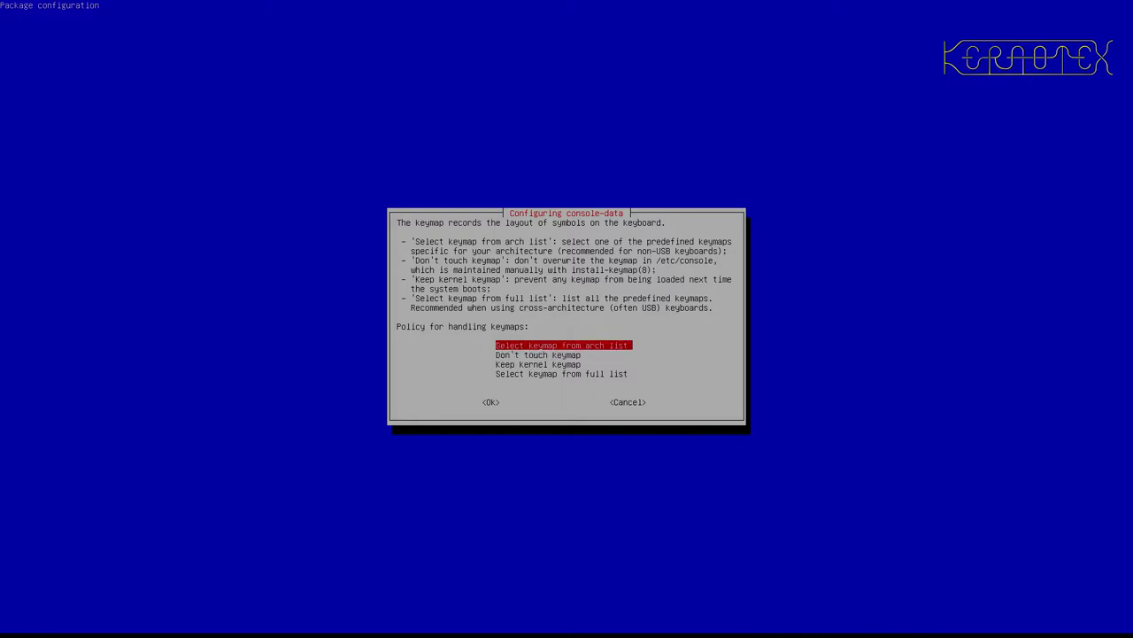
key("Return")
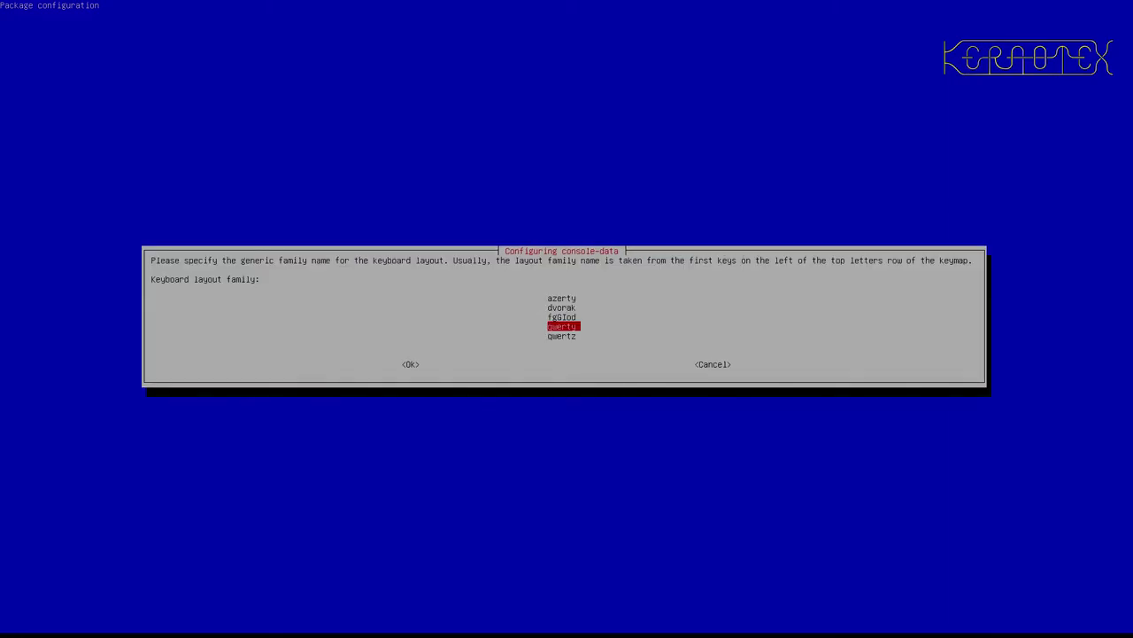
key("Return")
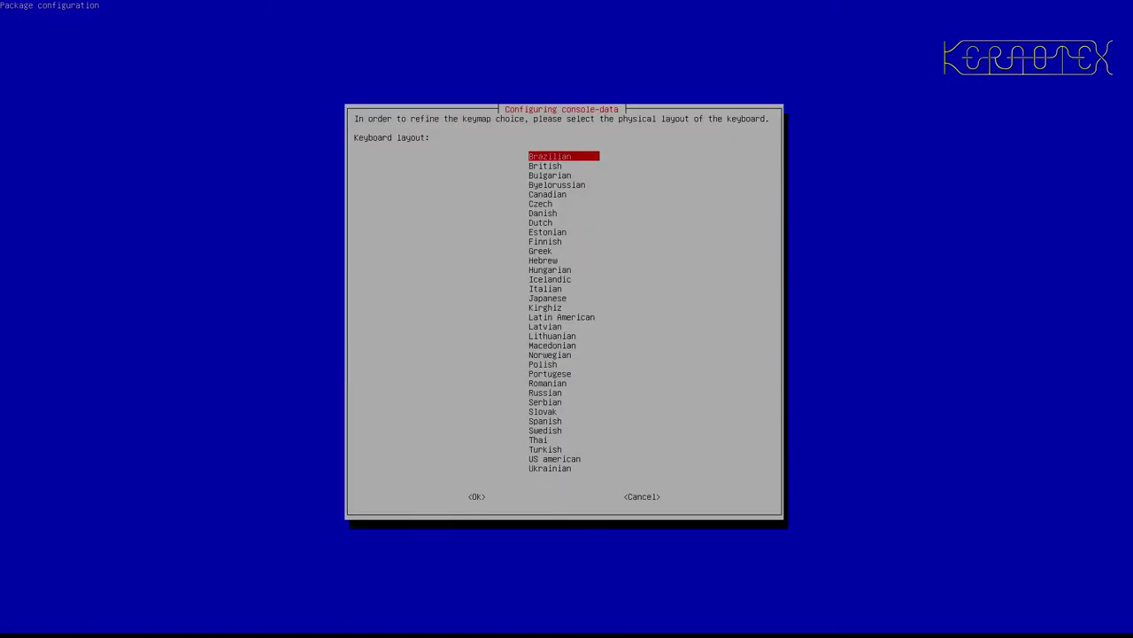
key("Down")
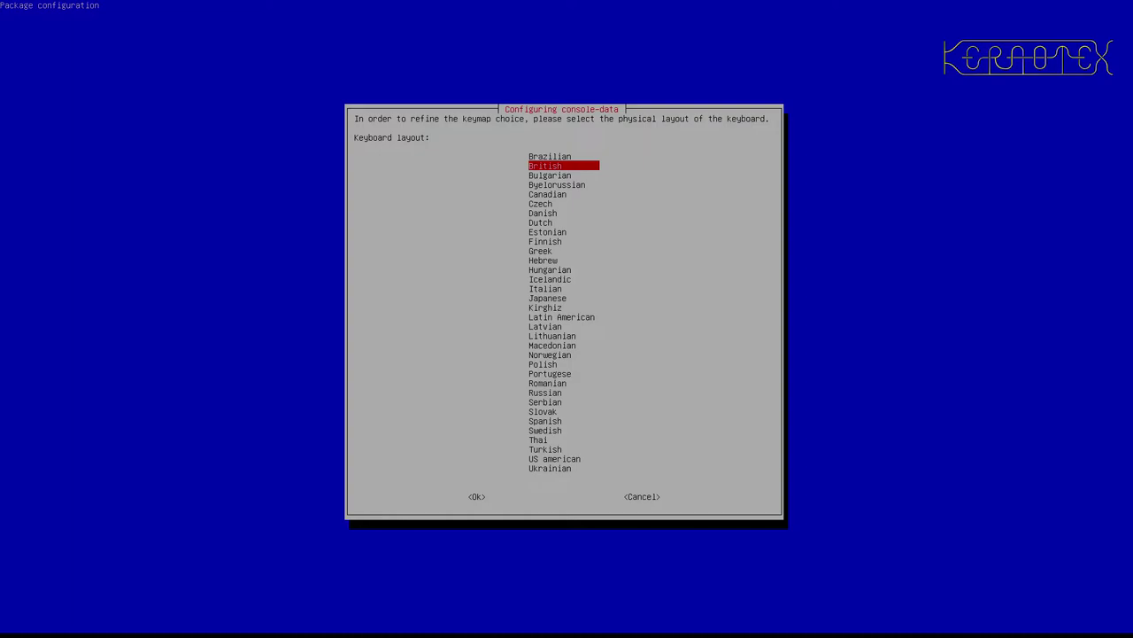
key("Return")
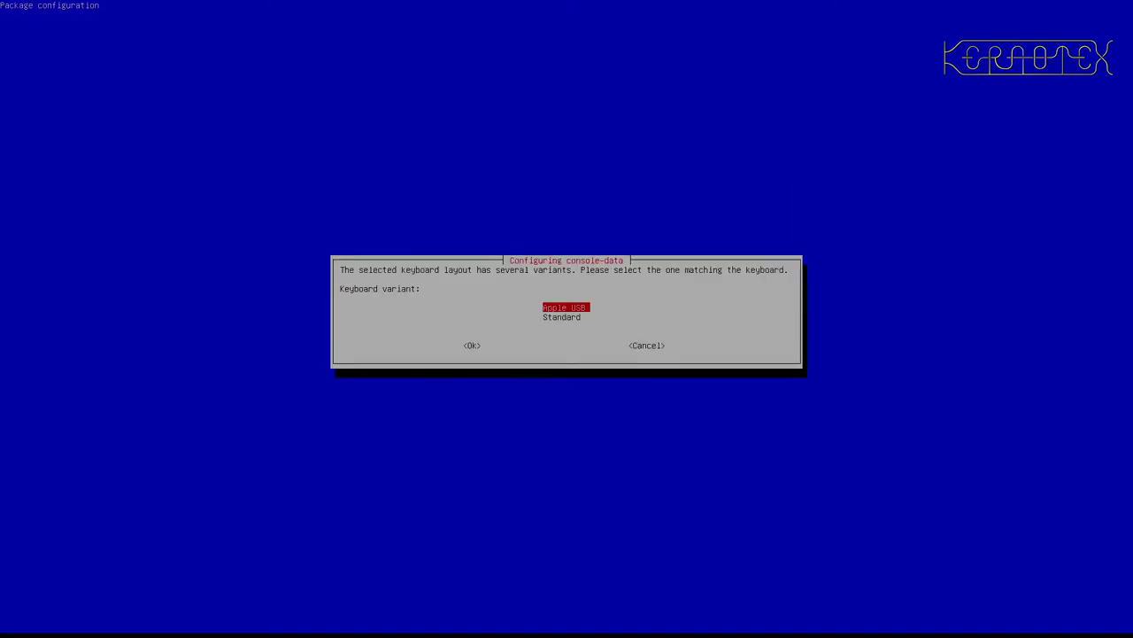
key("Down")
key("Return")
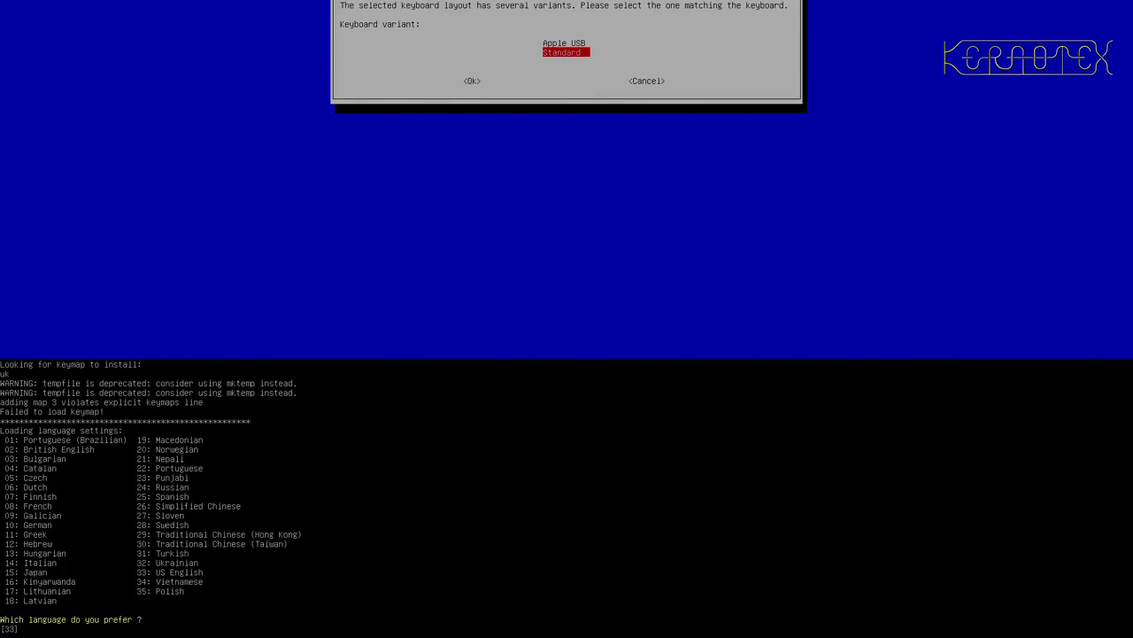
type("02")
key("Return")
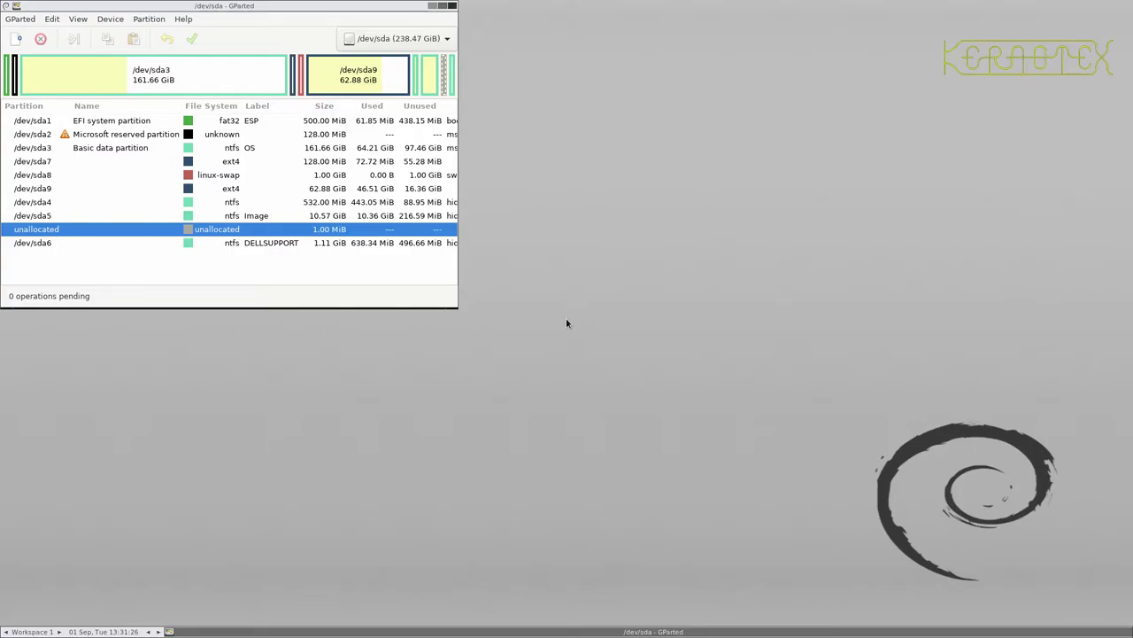
- Maximize the GParted window and examine the /dev/sda9 and /dev/sda3 partitions
left_click(443, 5)
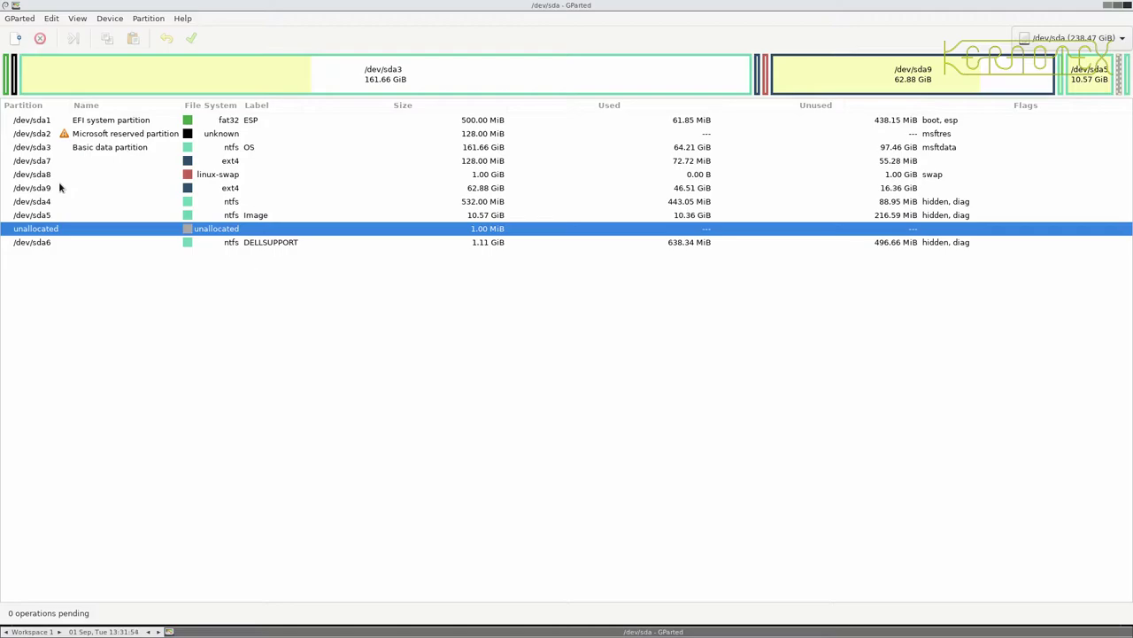
left_click(819, 82)
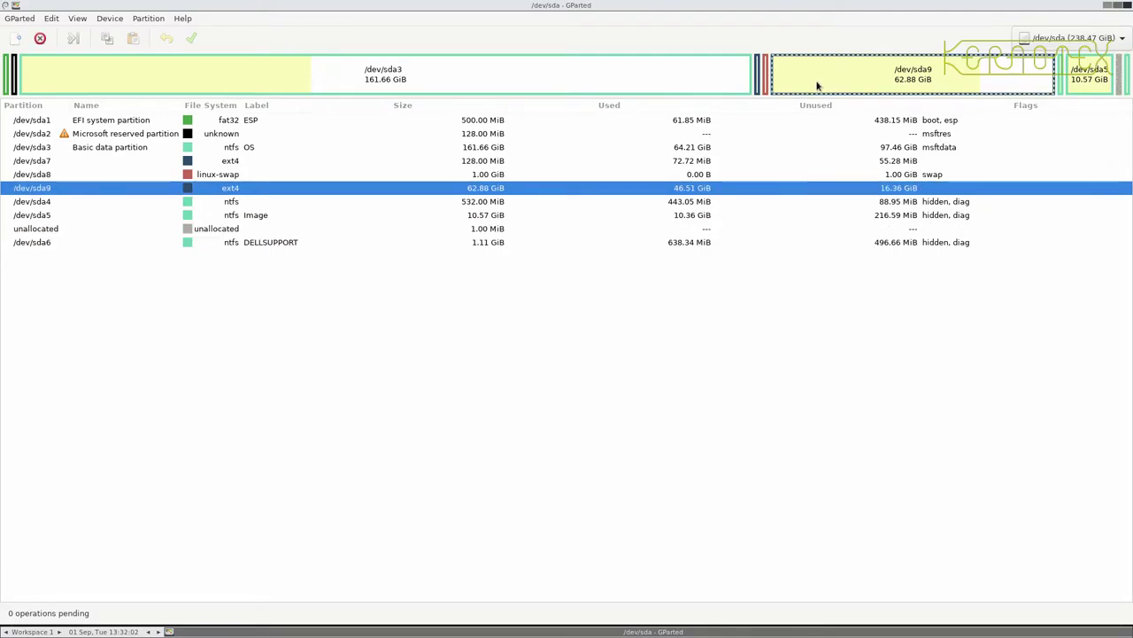
left_click(668, 87)
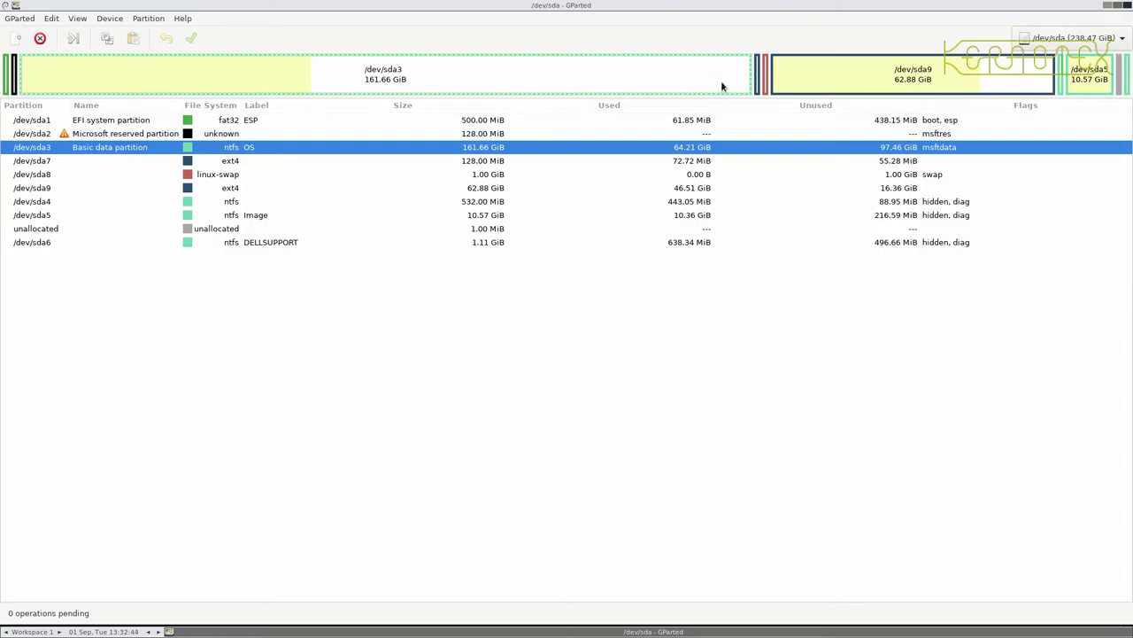
- Resize /dev/sda9 to 54144 MiB, leaving 10240 MiB of free space following it and aligning to MiB
left_click(898, 82)
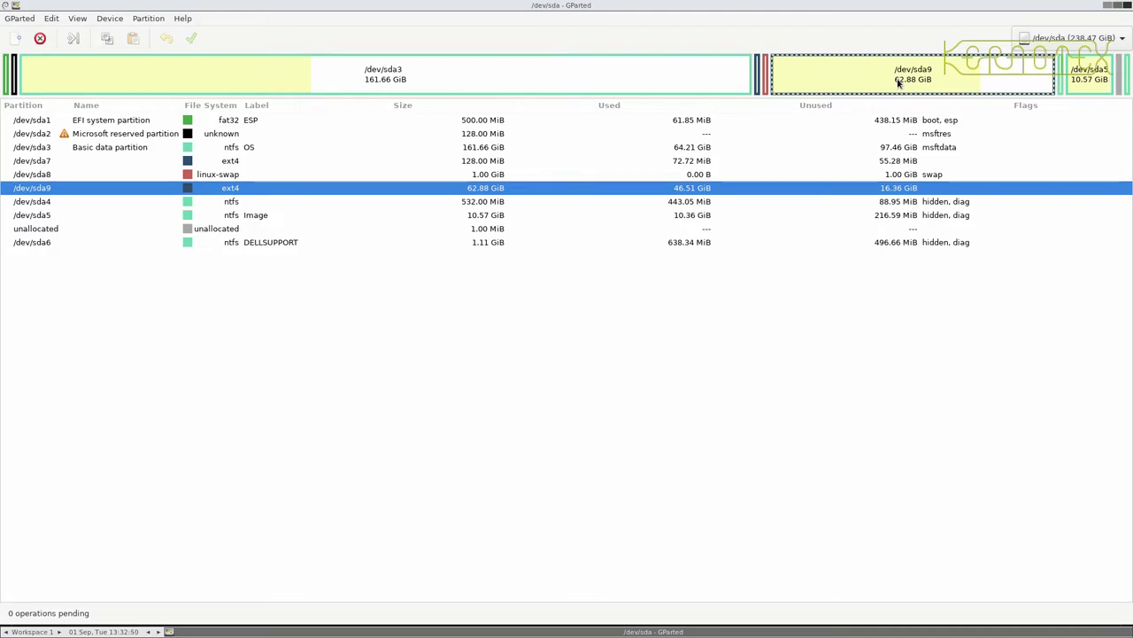
right_click(898, 81)
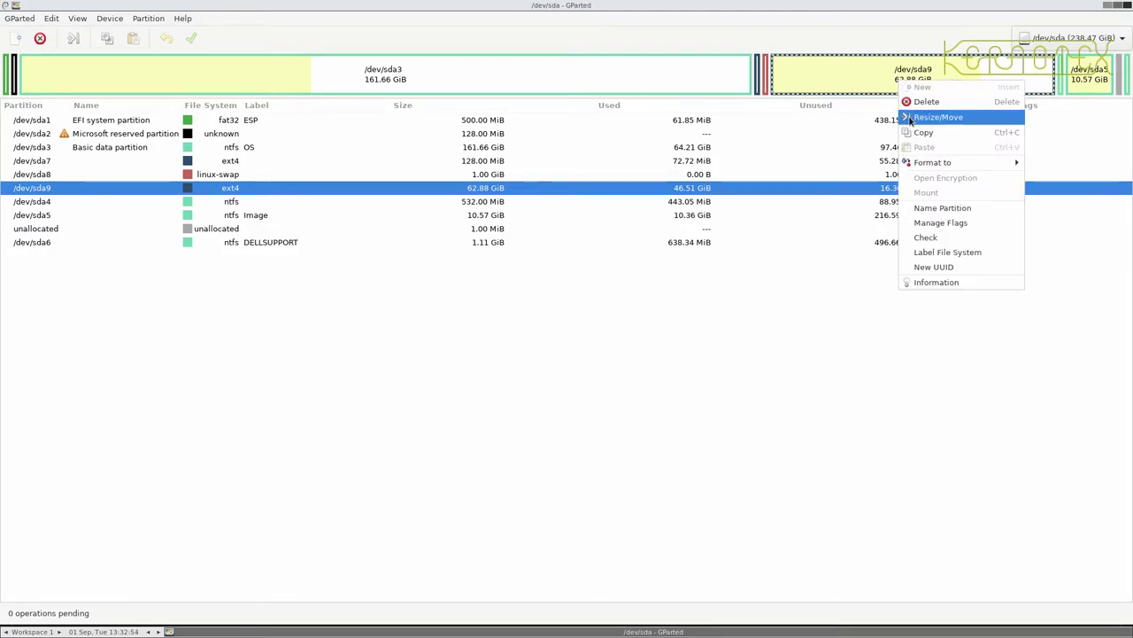
left_click(910, 121)
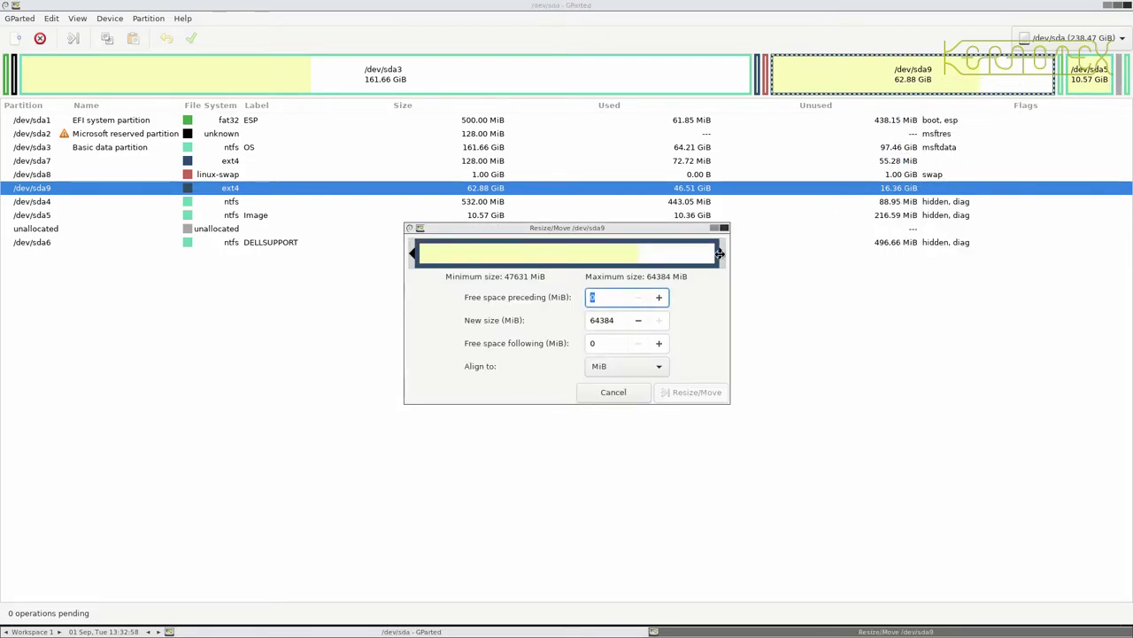
mouse_move(719, 254)
left_mouse_down()
mouse_move(689, 255)
mouse_move(731, 255)
mouse_move(719, 255)
left_mouse_up()
left_click(657, 324)
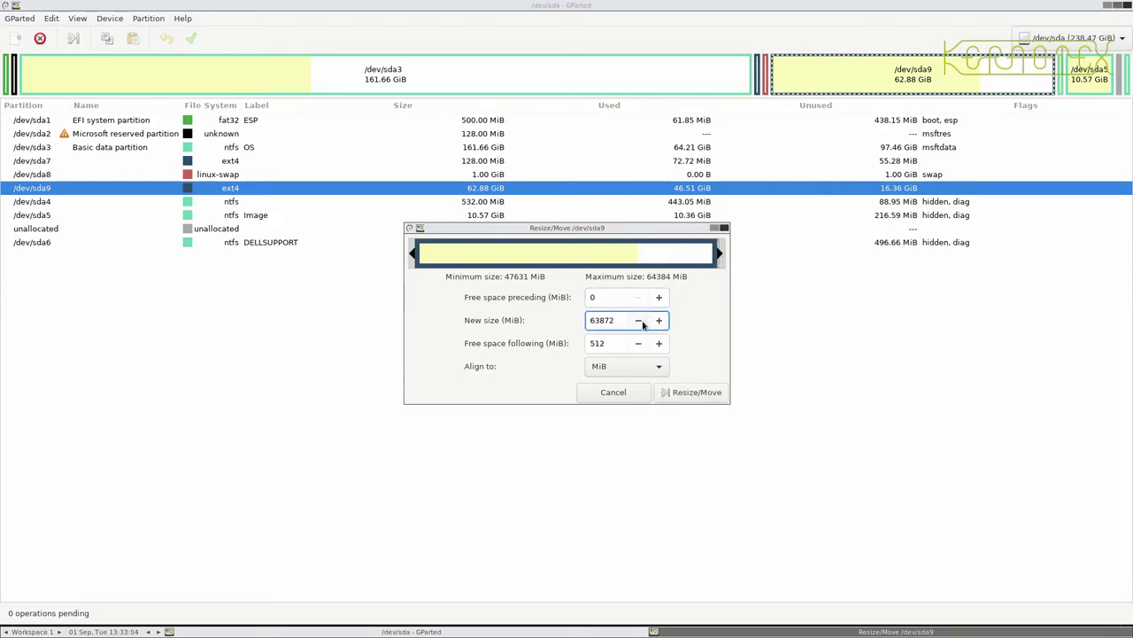
left_click(637, 323)
key("Tab")
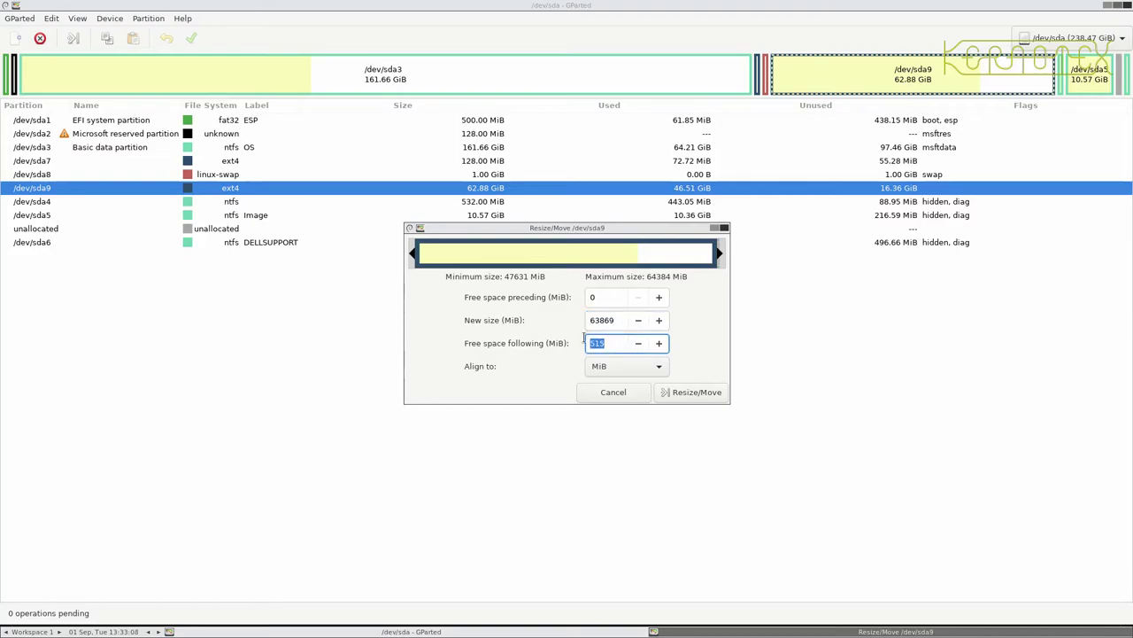
type("10204")
key("BackSpace")
key("BackSpace")
type("40")
key("Tab")
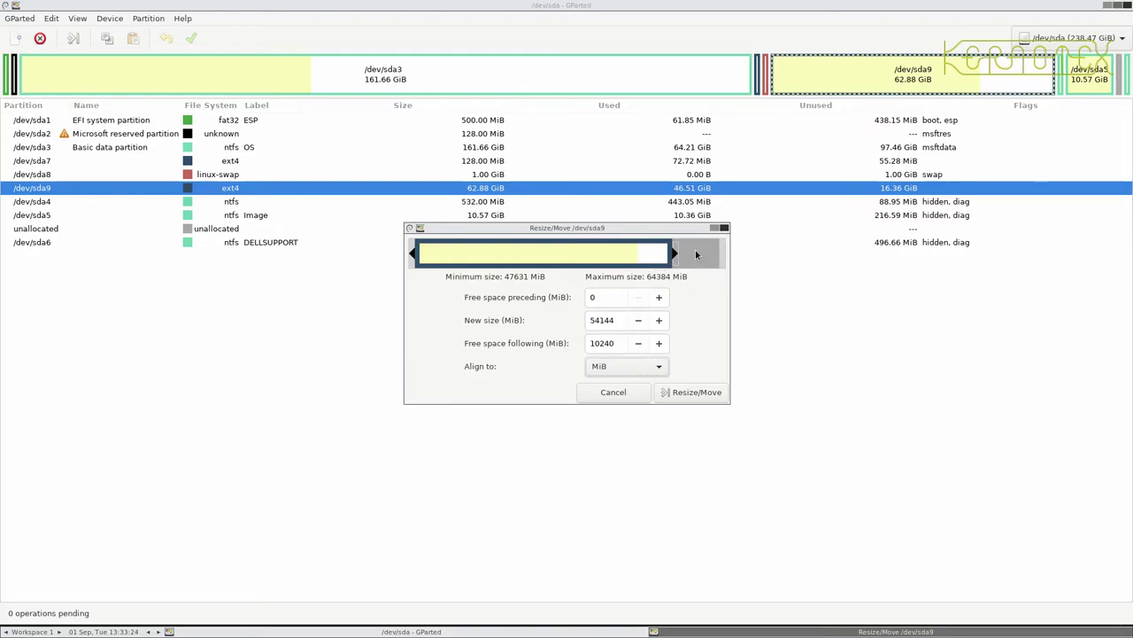
left_click(679, 391)
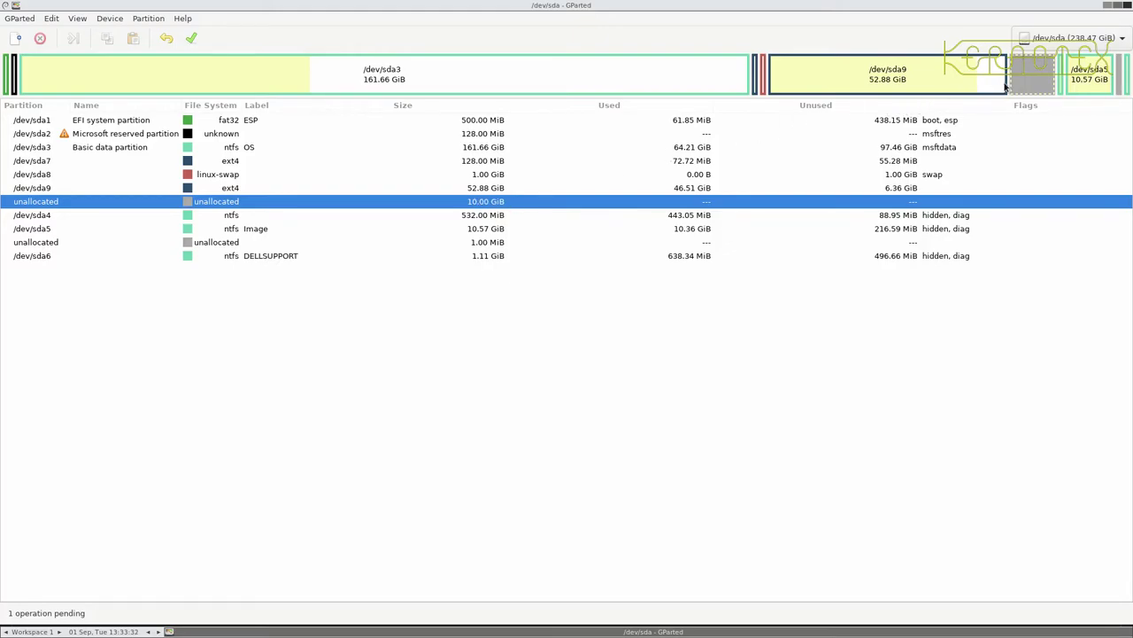
- Add a 10240 MiB primary ext4 partition filling the unallocated space after /dev/sda9
right_click(1032, 78)
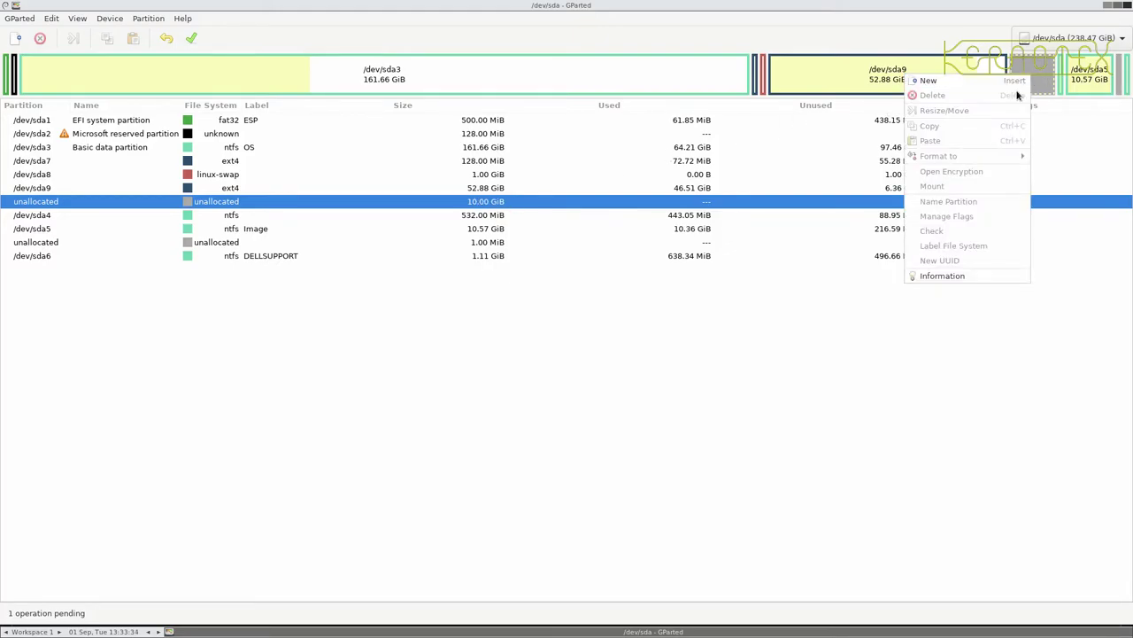
left_click(1016, 80)
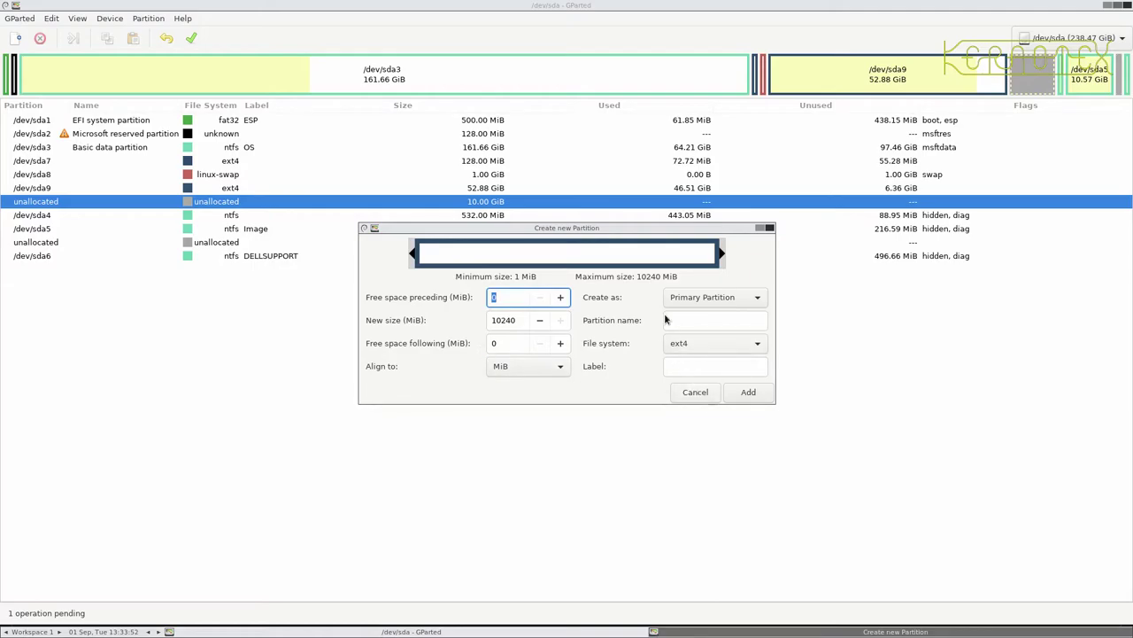
left_click(743, 393)
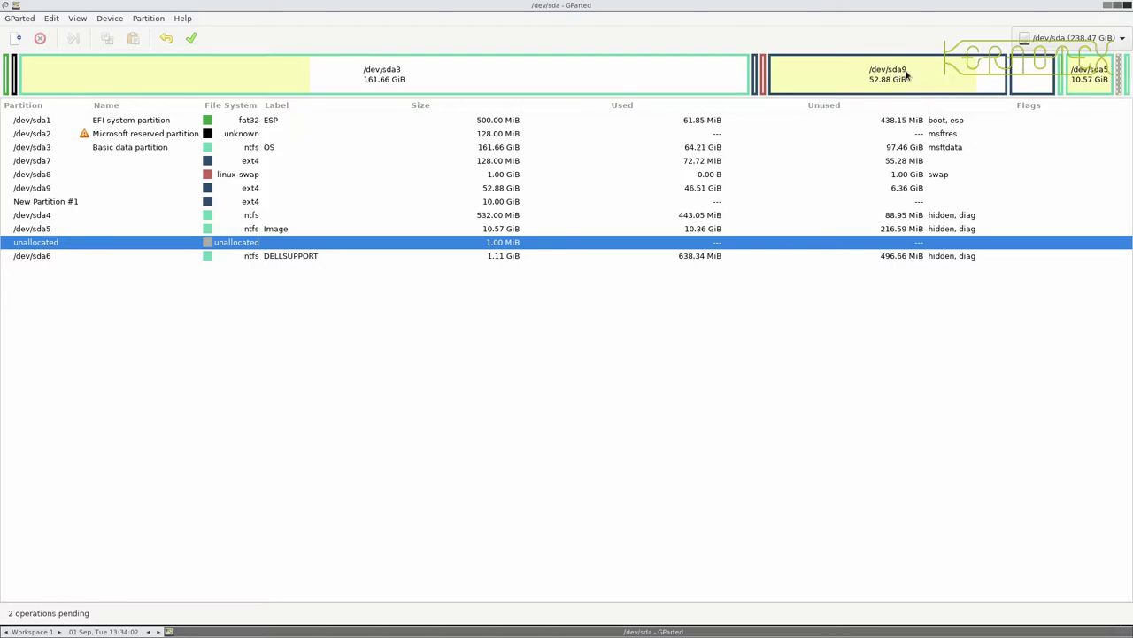
- Apply the pending shrink of /dev/sda9 and the creation of the 10 GiB ext4 partition to the disk
left_click(853, 75)
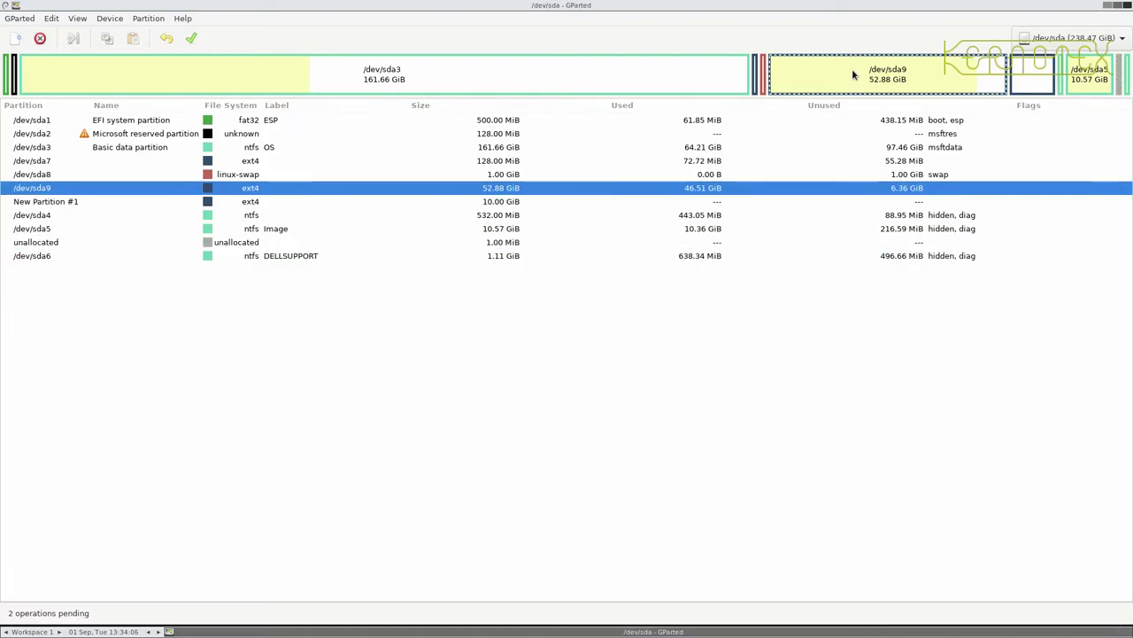
left_click(1037, 77)
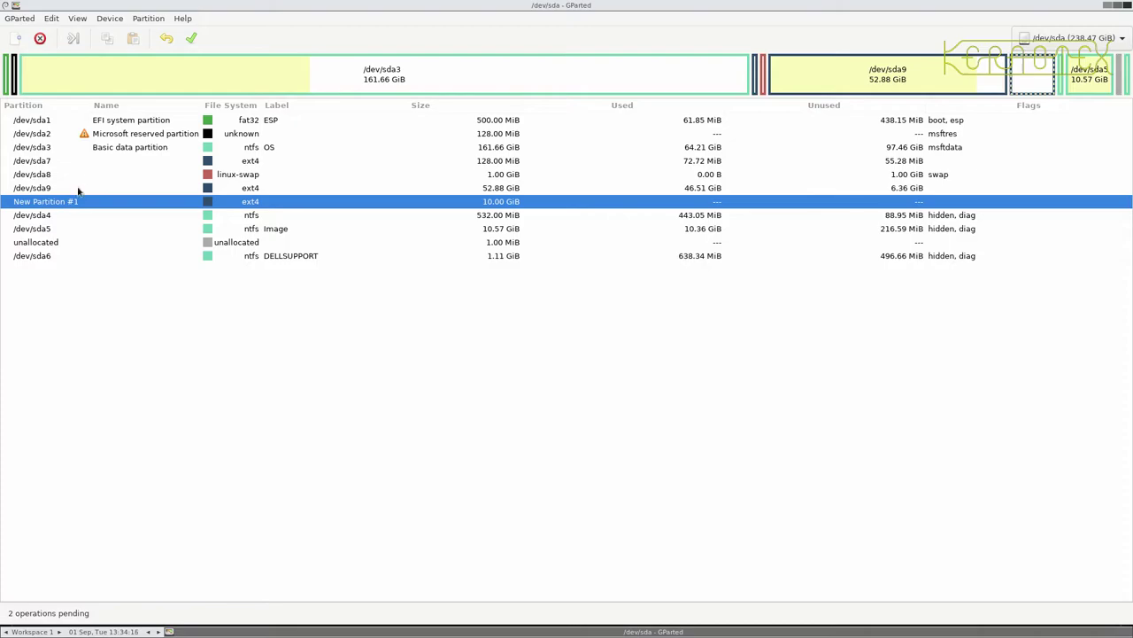
left_click(191, 39)
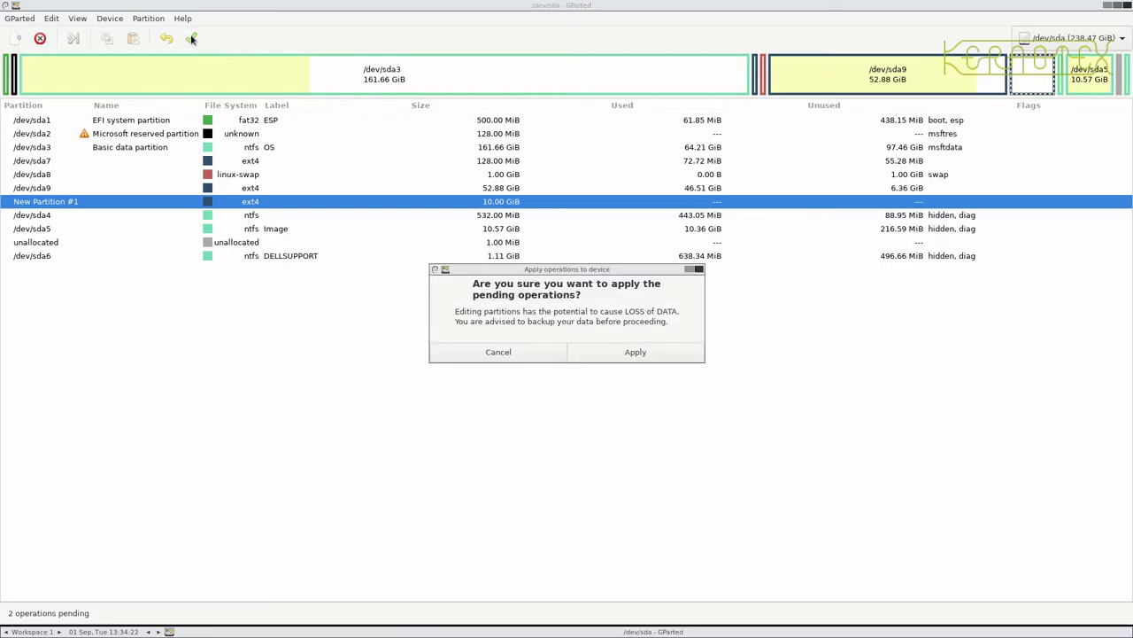
left_click(609, 355)
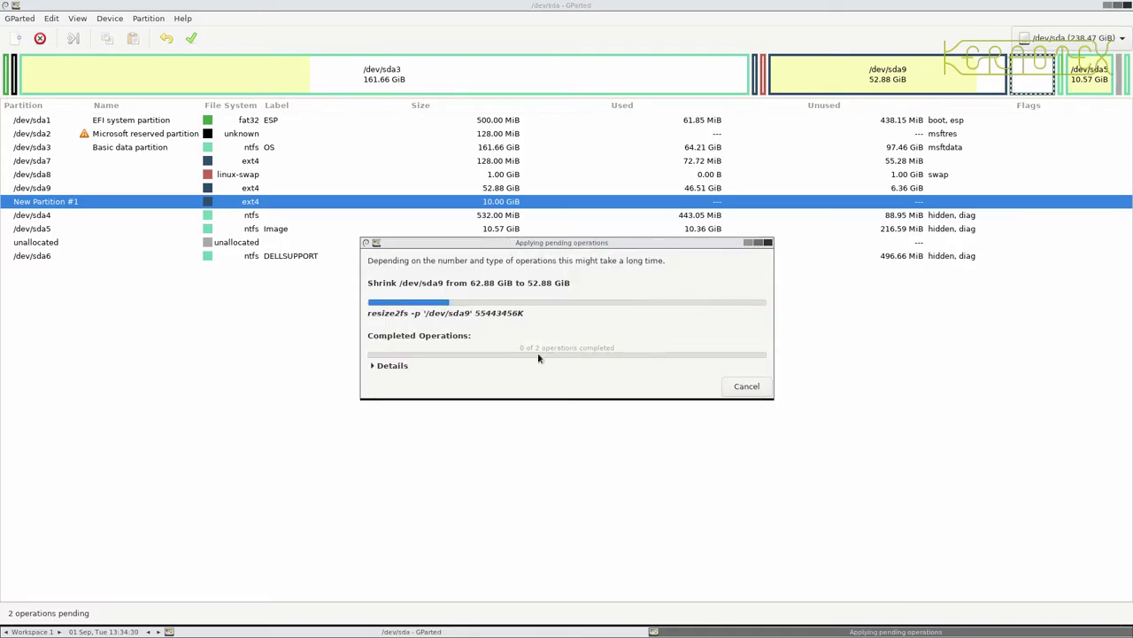
- Examine the running operation details for shrinking /dev/sda9, including the calibration, e2fsck check and resize2fs output
left_click(393, 366)
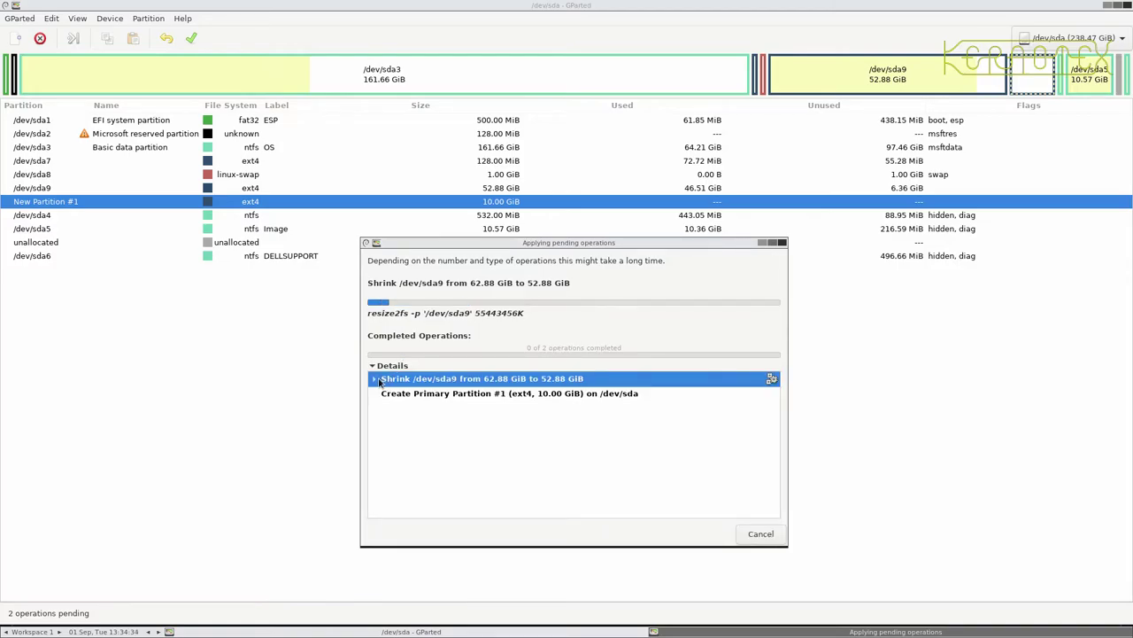
left_click(374, 381)
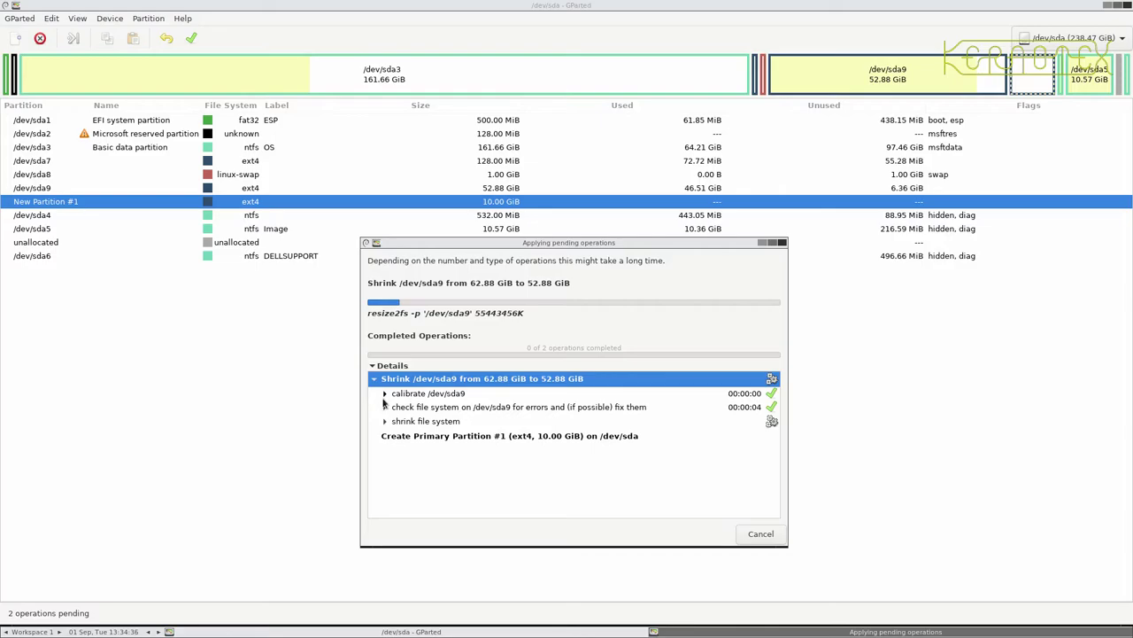
left_click(384, 393)
left_click(384, 450)
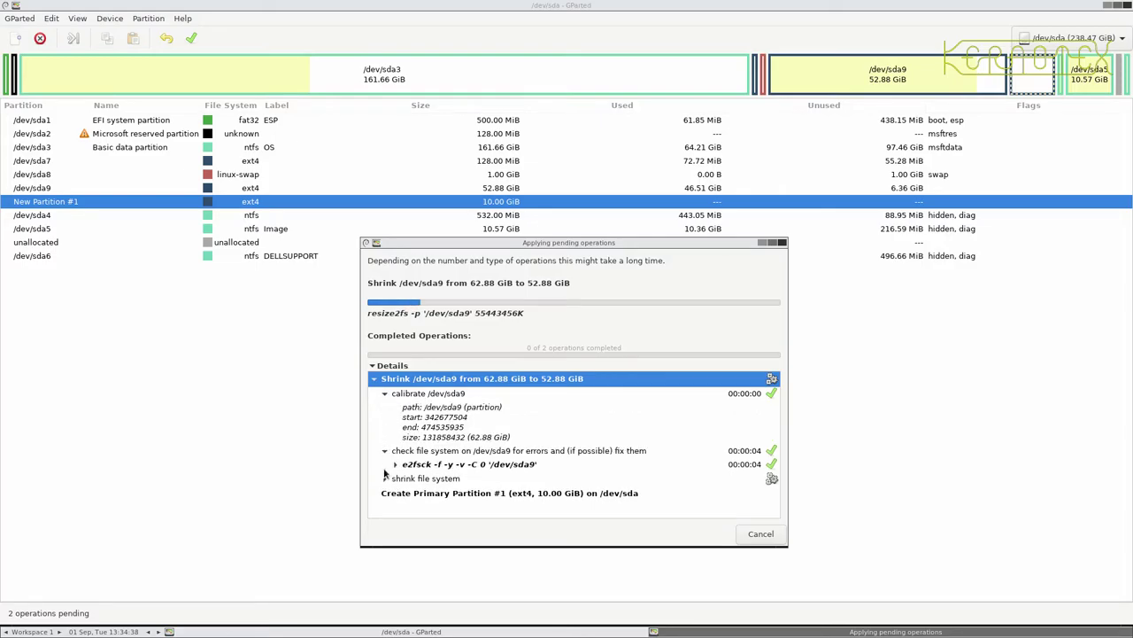
left_click(385, 479)
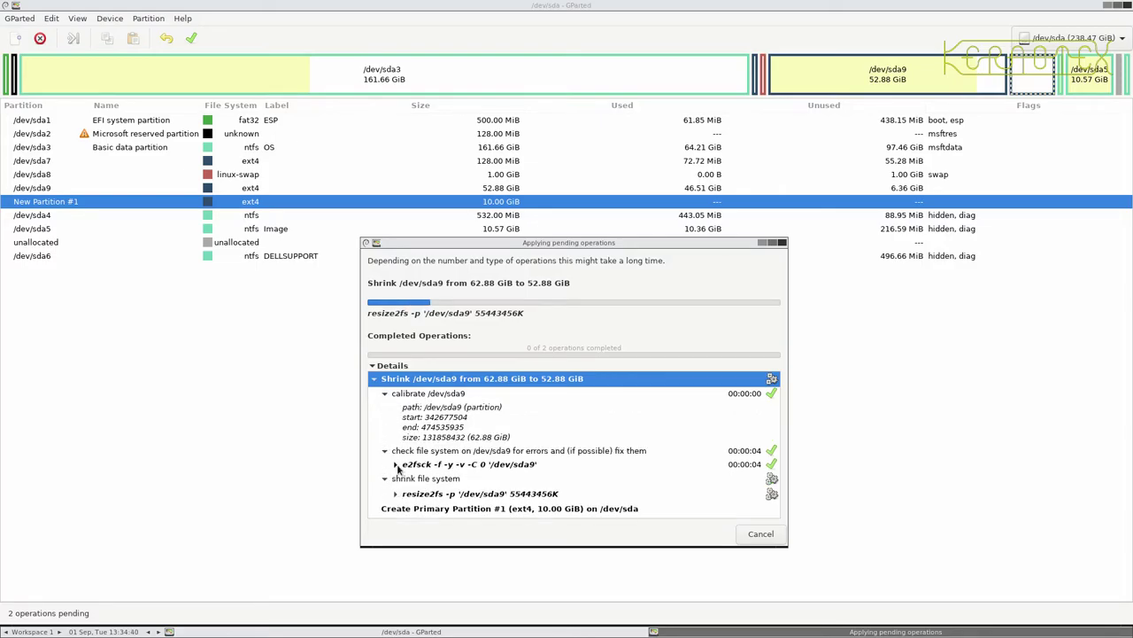
left_click(395, 464)
scroll(398, 469, "down", 3)
scroll(397, 469, "down", 5)
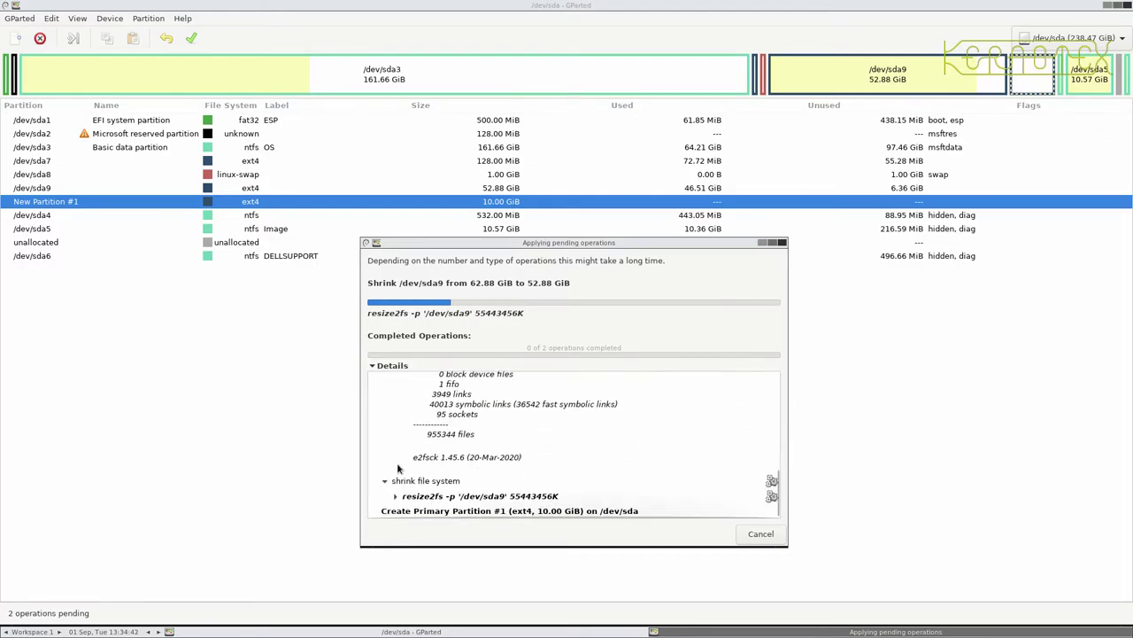
left_click(396, 496)
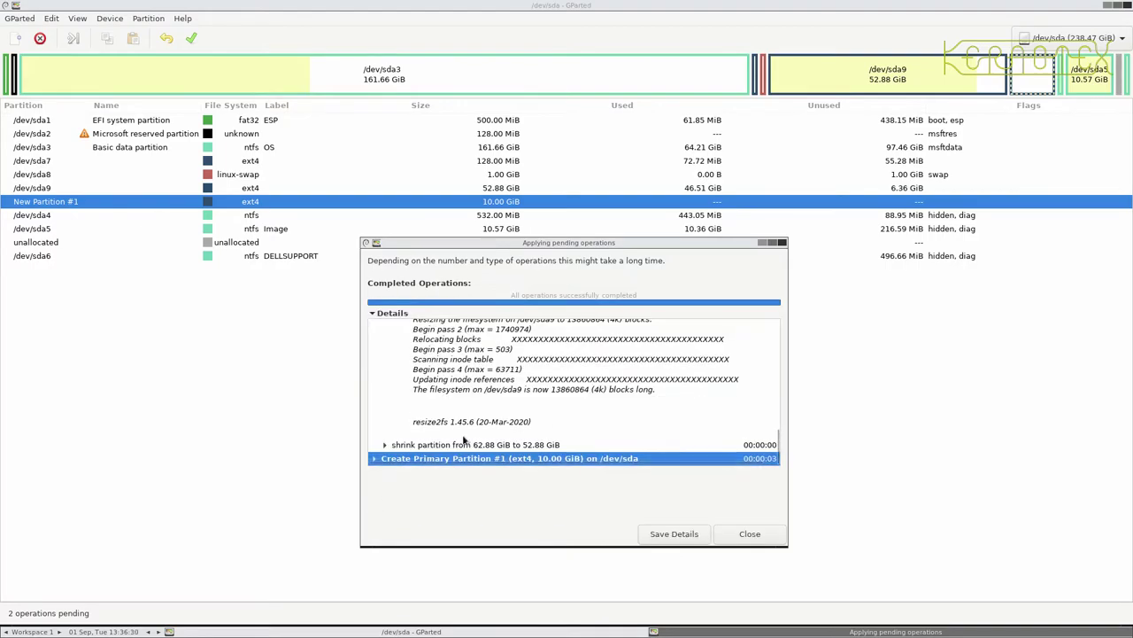
- Examine the details of the /dev/sda9 partition shrink and each stage of creating the ext4 partition /dev/sda10
left_click(385, 444)
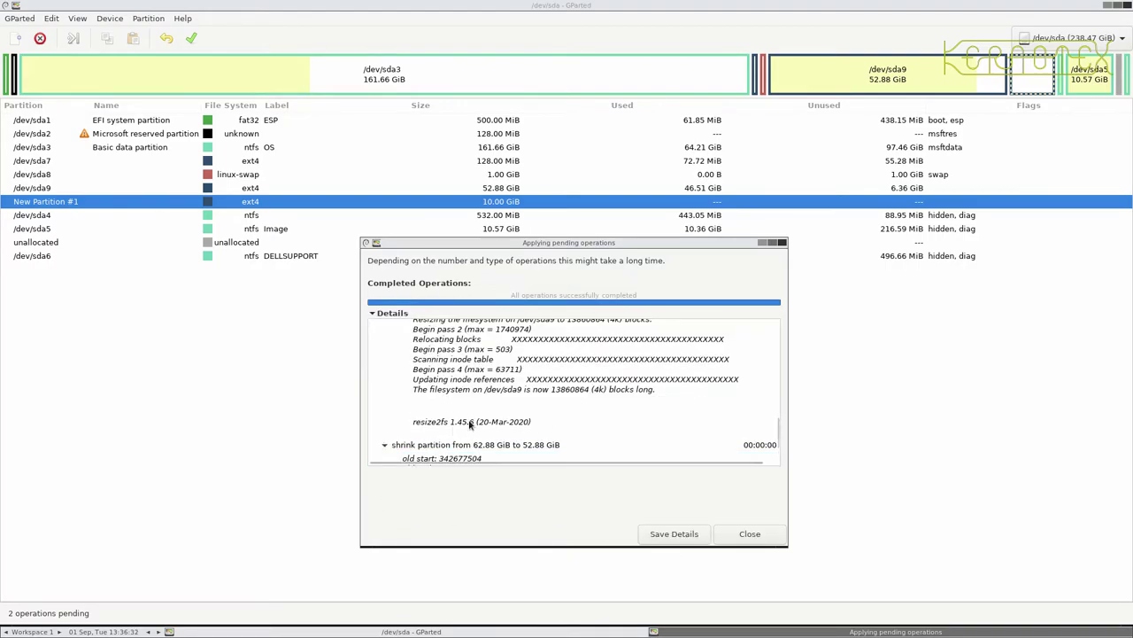
scroll(470, 426, "down", 2)
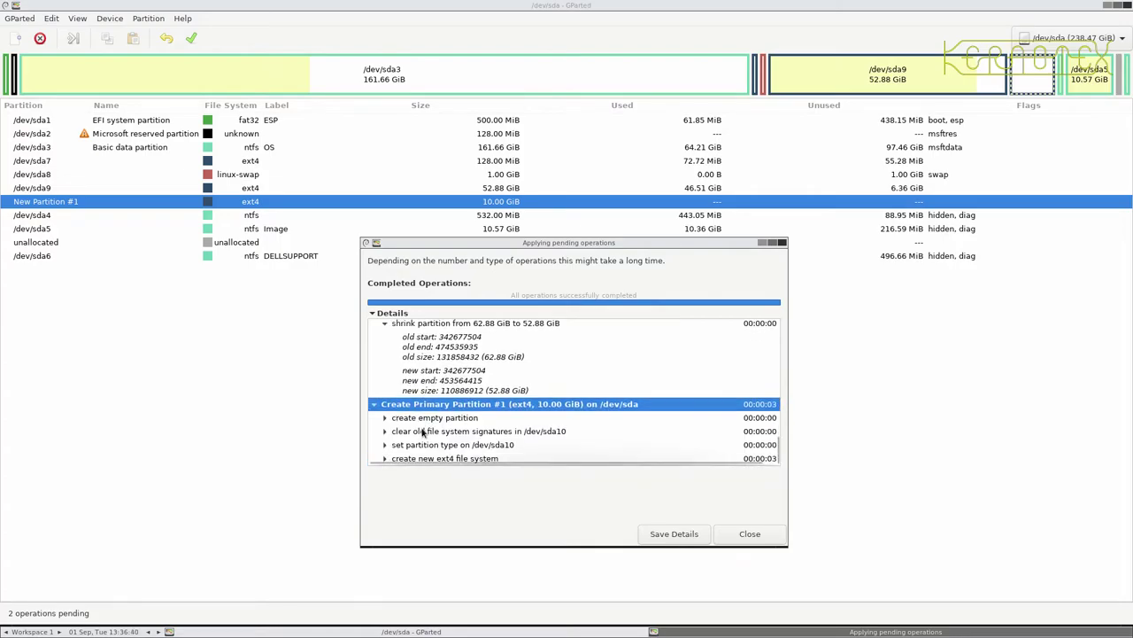
left_click(385, 418)
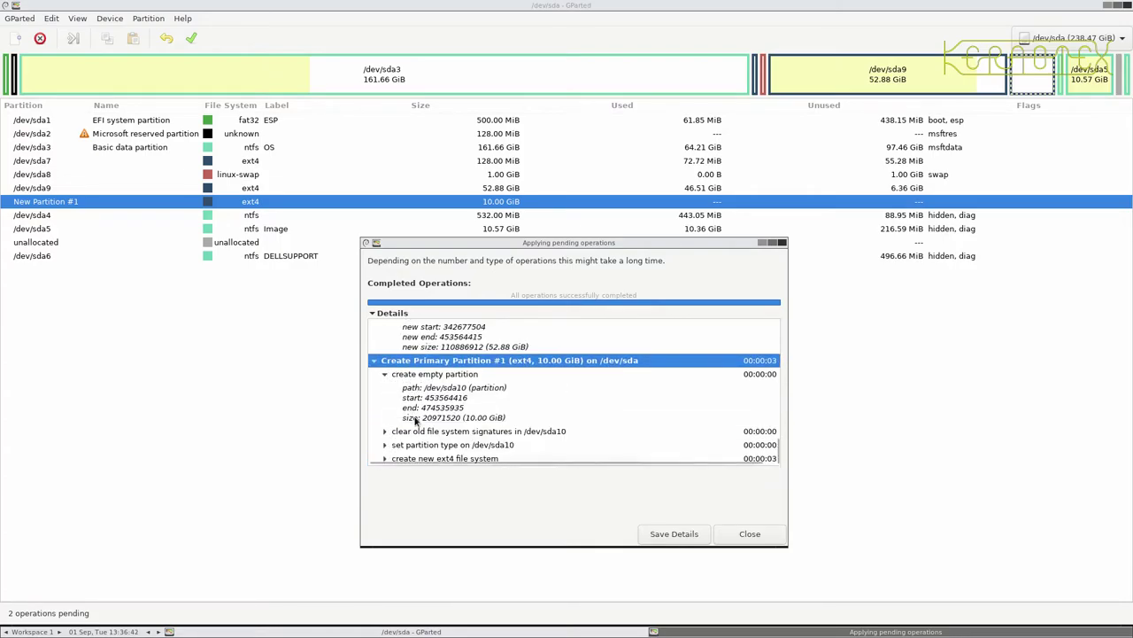
left_click(385, 430)
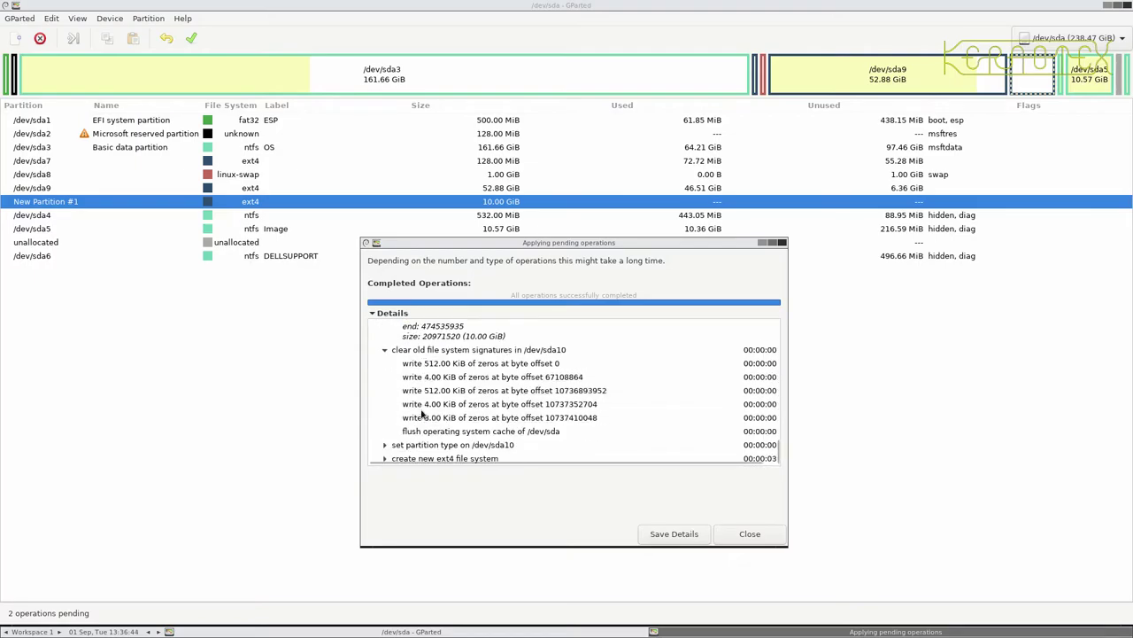
left_click(385, 444)
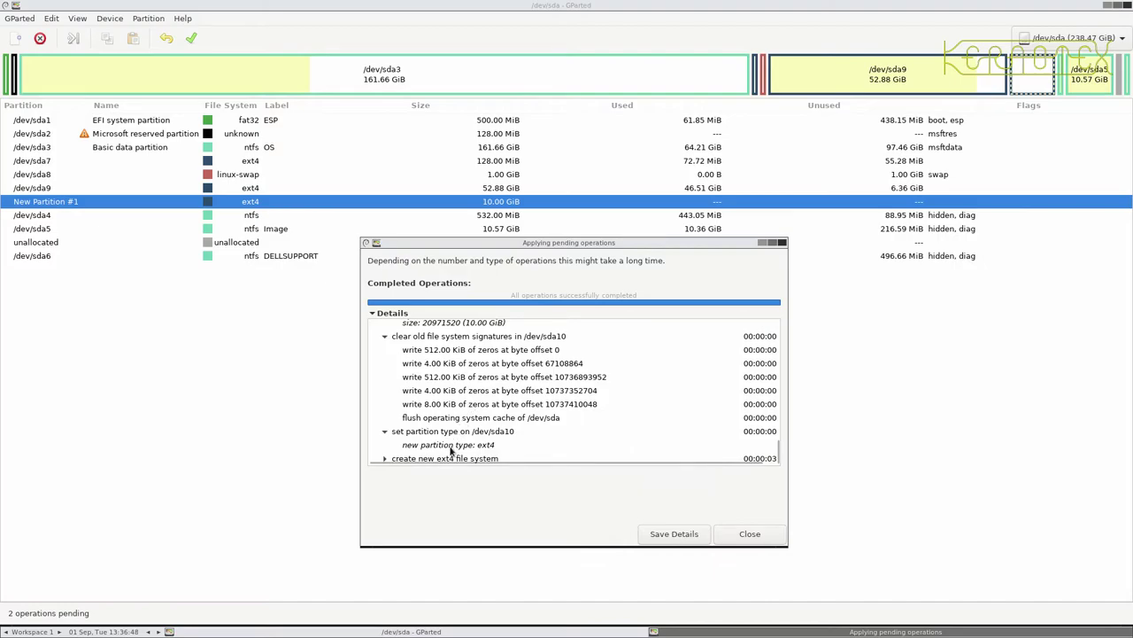
left_click(385, 458)
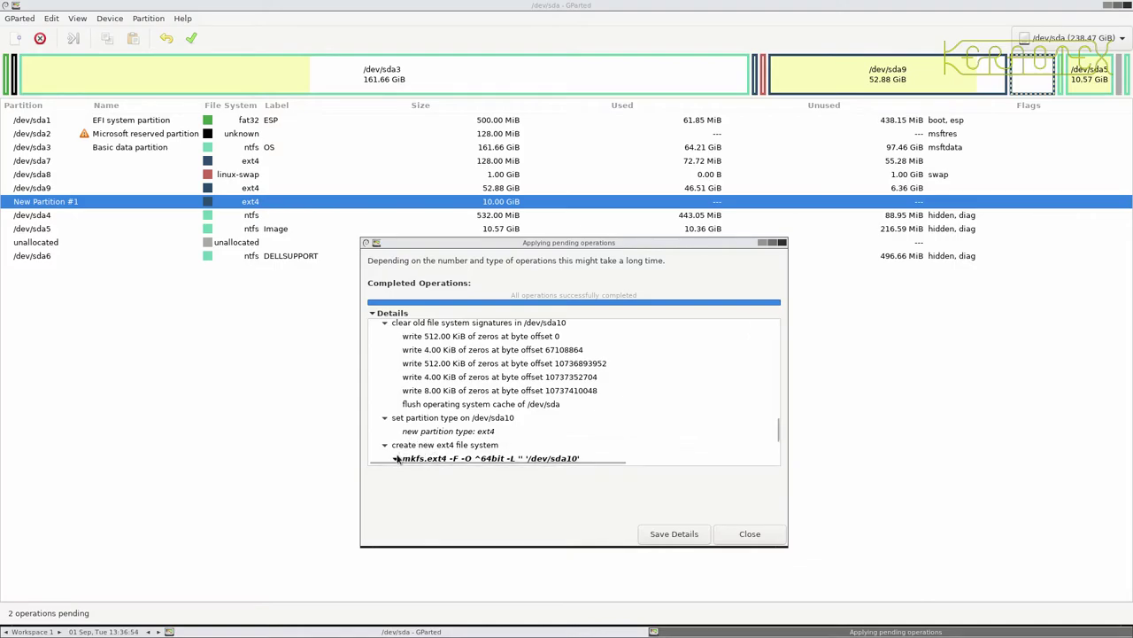
left_click(397, 457)
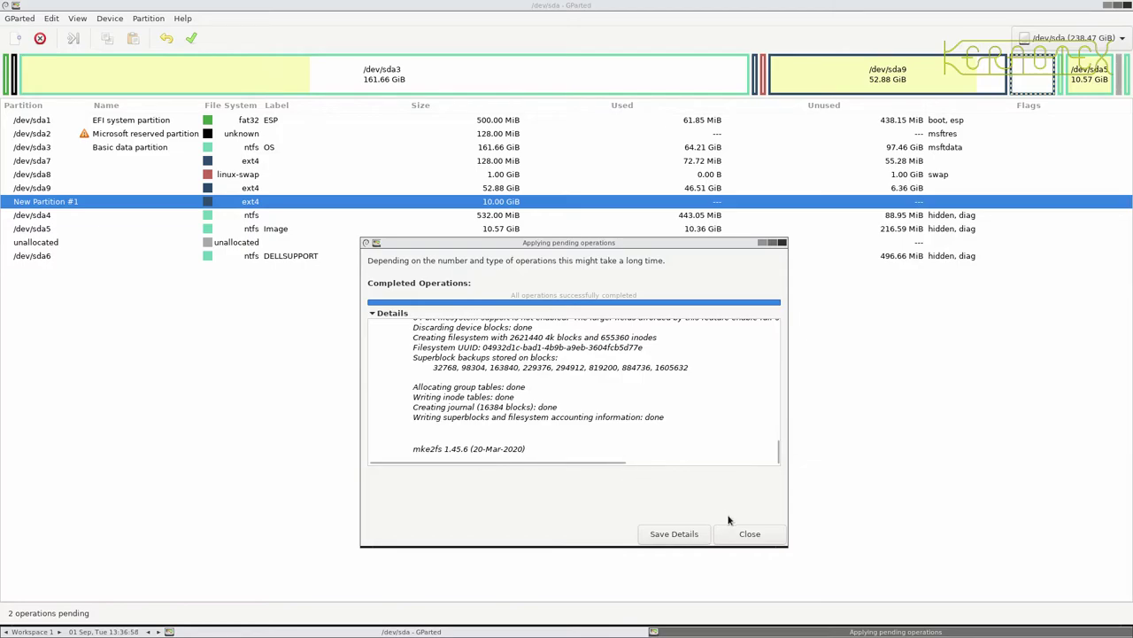
- Close the finished operations report and GParted, and reboot the computer out of the live system
left_click(750, 534)
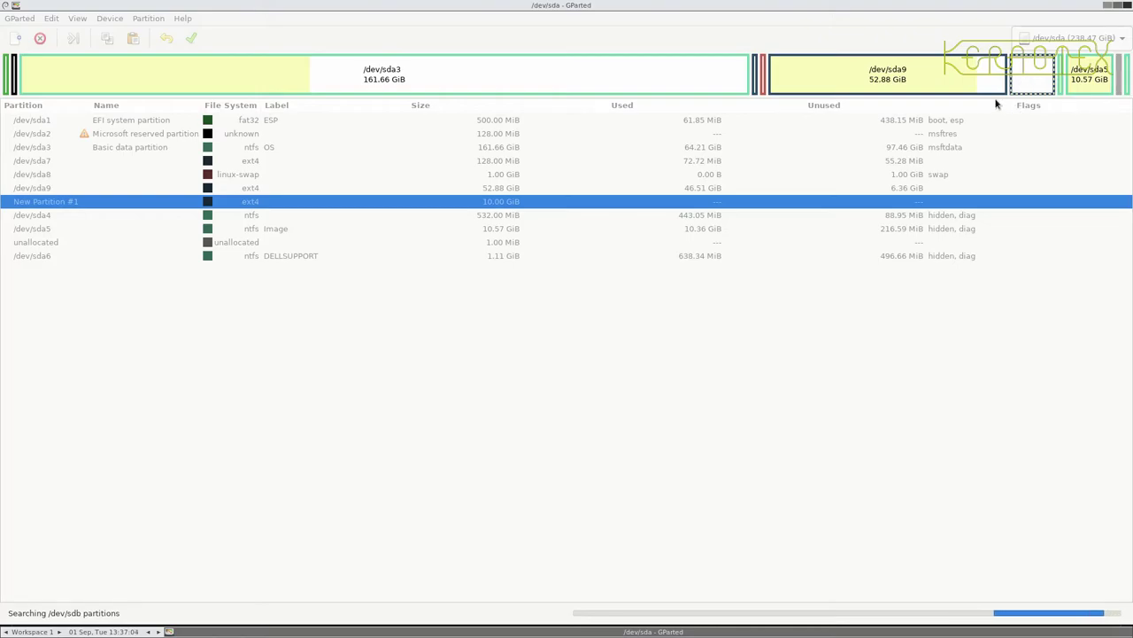
left_click(98, 203)
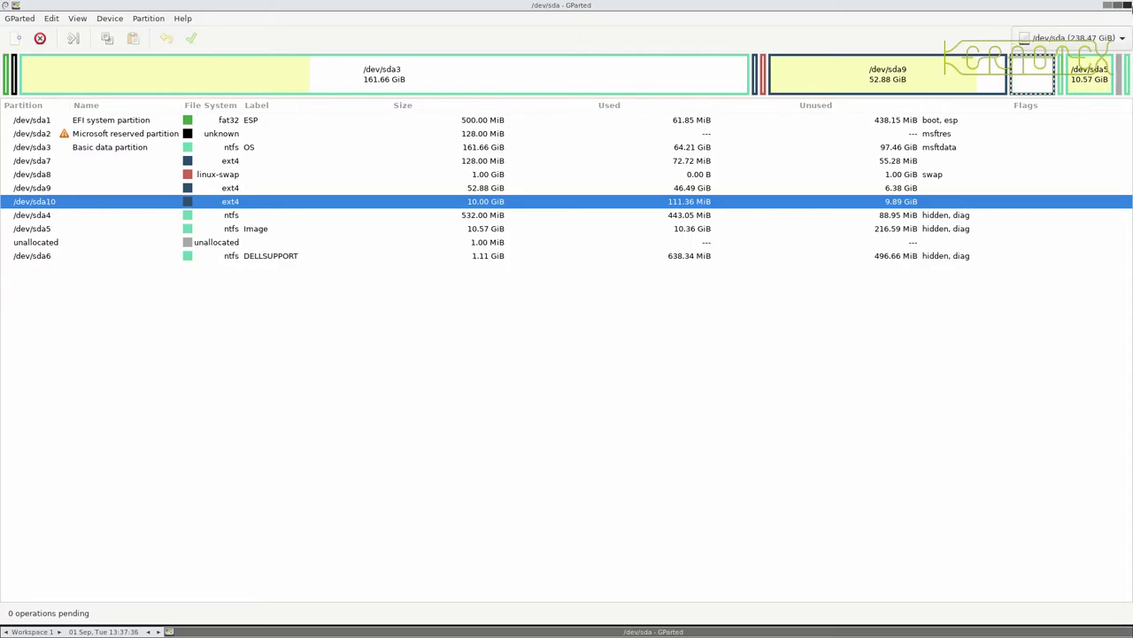
left_click(1127, 5)
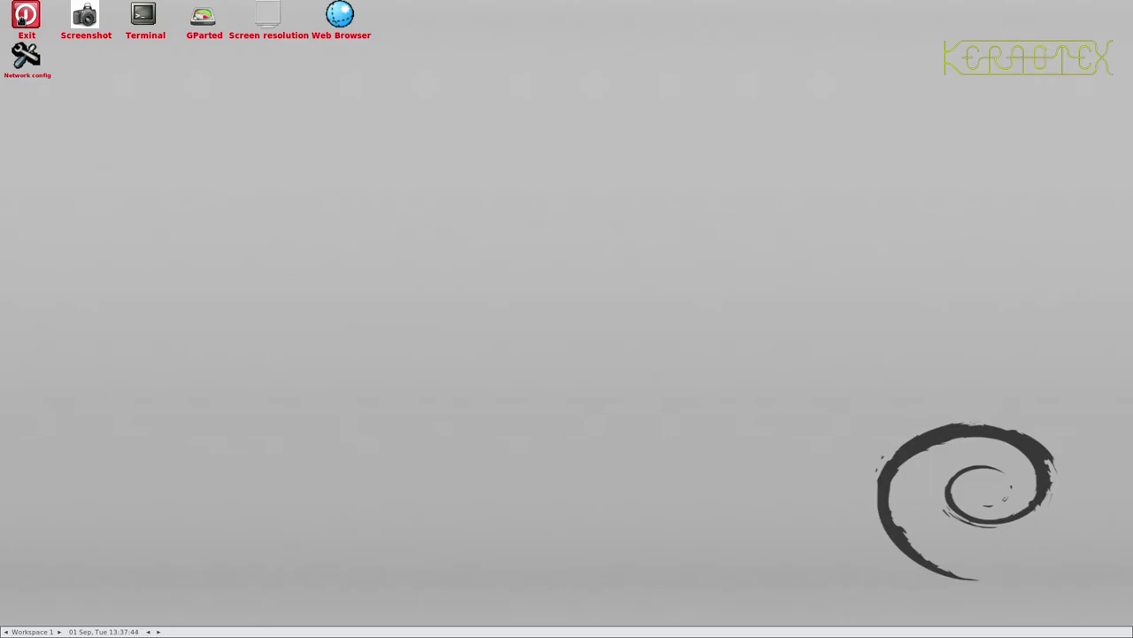
left_click(22, 18)
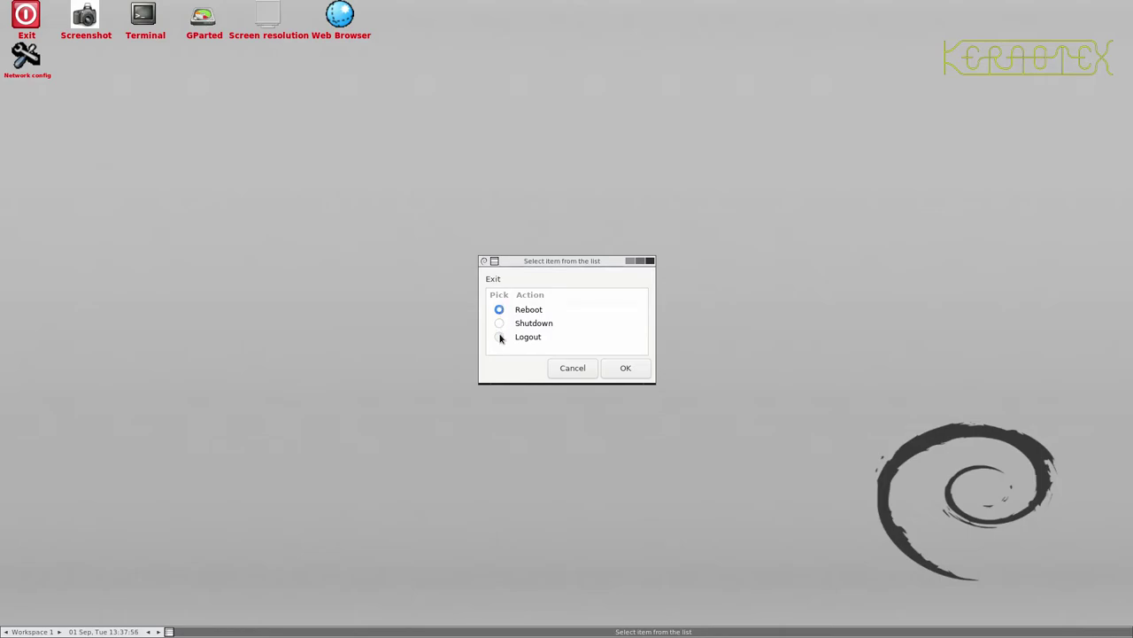
left_click(622, 372)
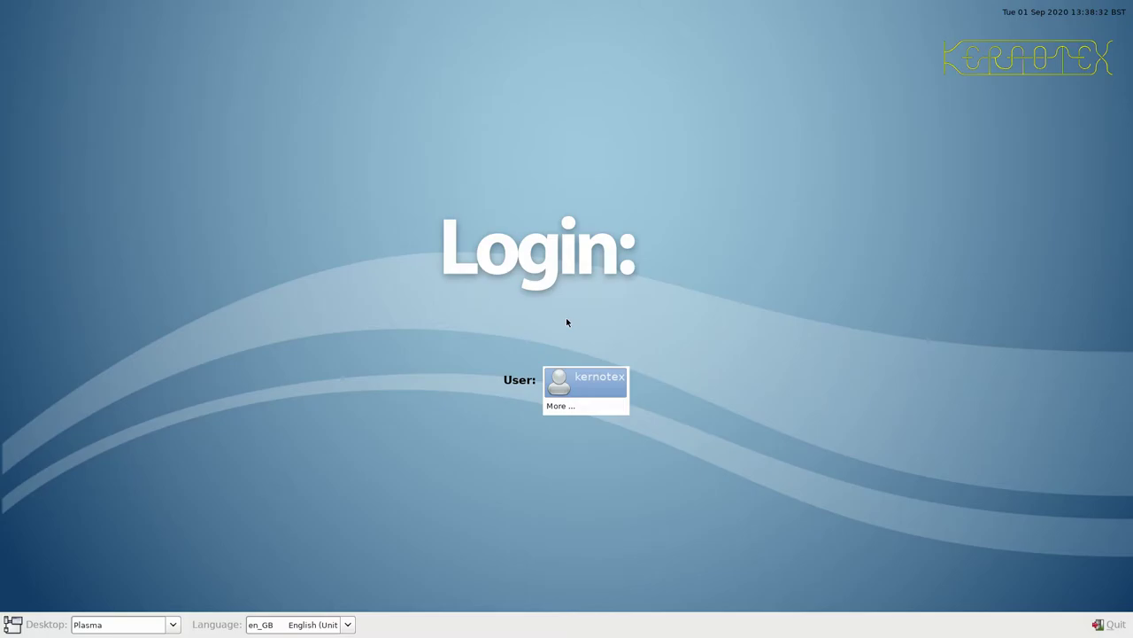
- Log in to the Plasma desktop with the preselected user by entering the account password
key("Return")
type("********")
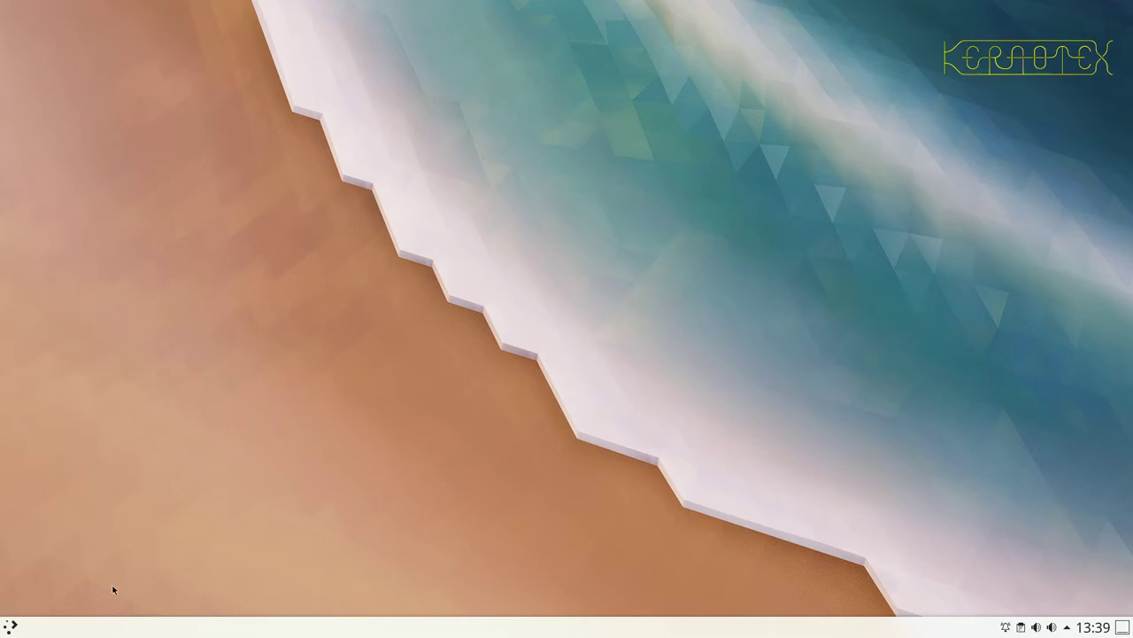
- Open a Konsole terminal and move its window to the right half of the desktop
left_click(8, 627)
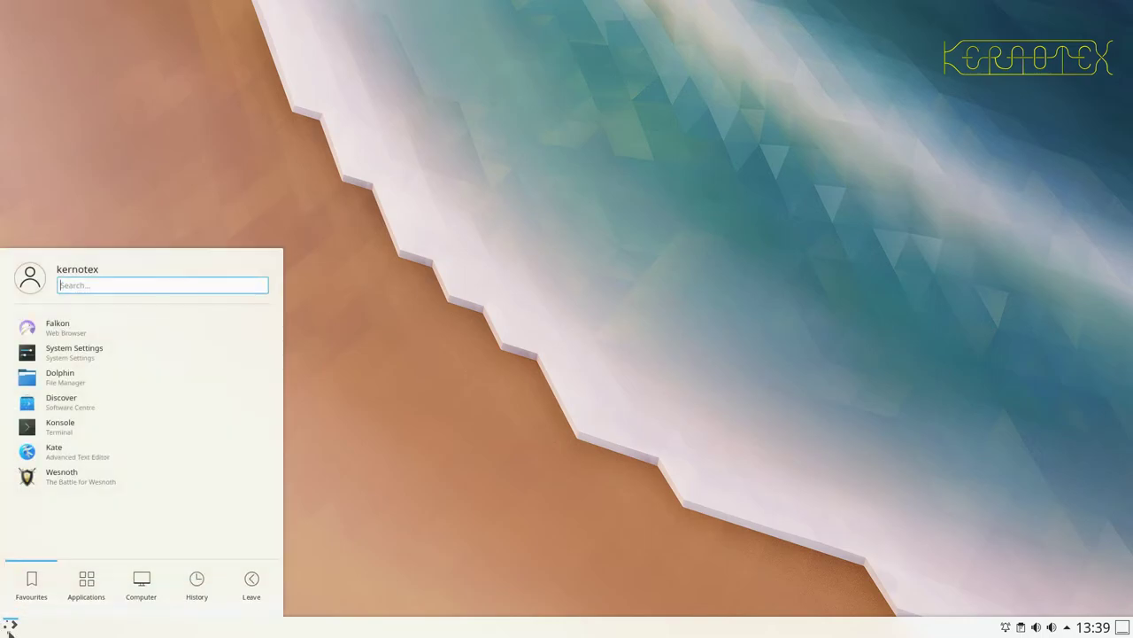
left_click(85, 430)
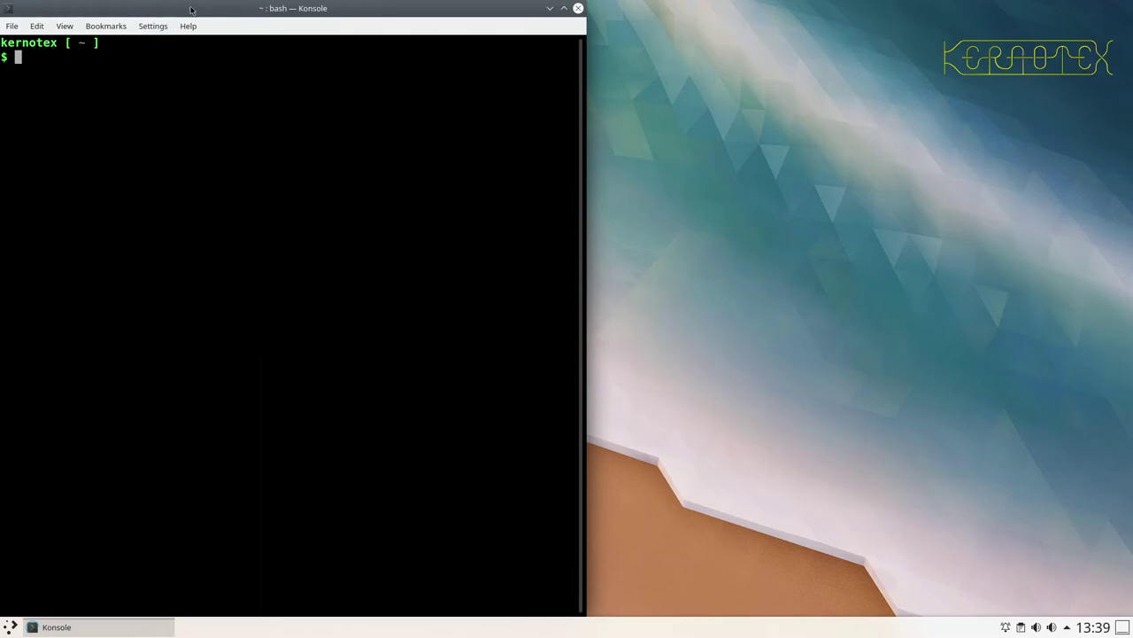
left_click_drag(210, 9, 754, 8)
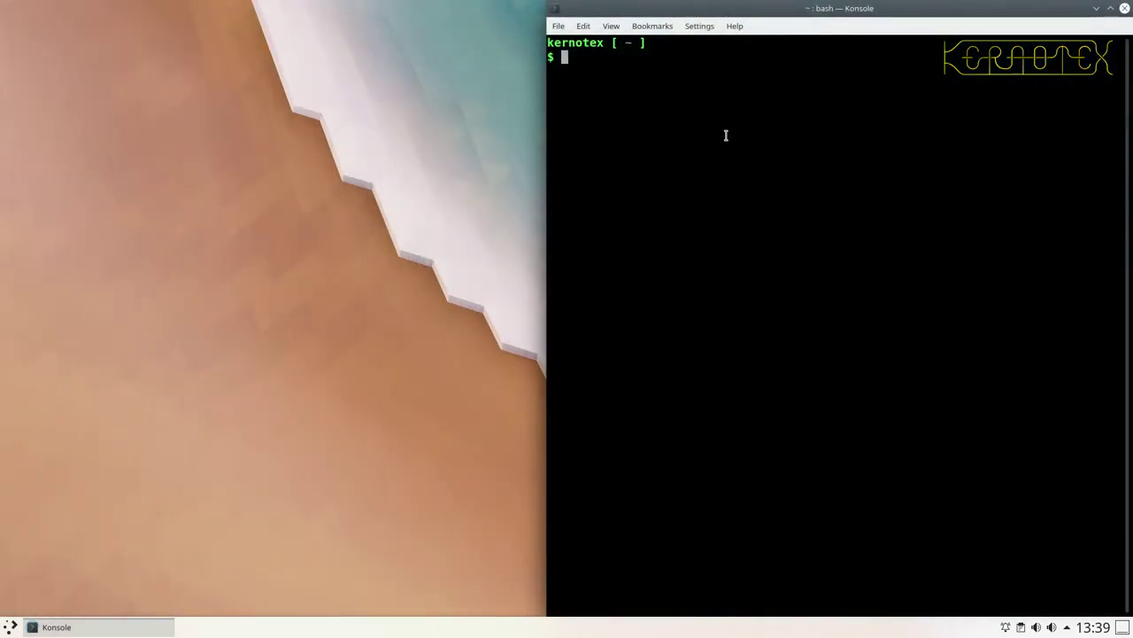
- Switch to a root login shell with su -, entering the root password
type("su -")
key("Return")
key("Return")
- Stop the BIND name server with /etc/init.d/bind stop
type("/etc/")
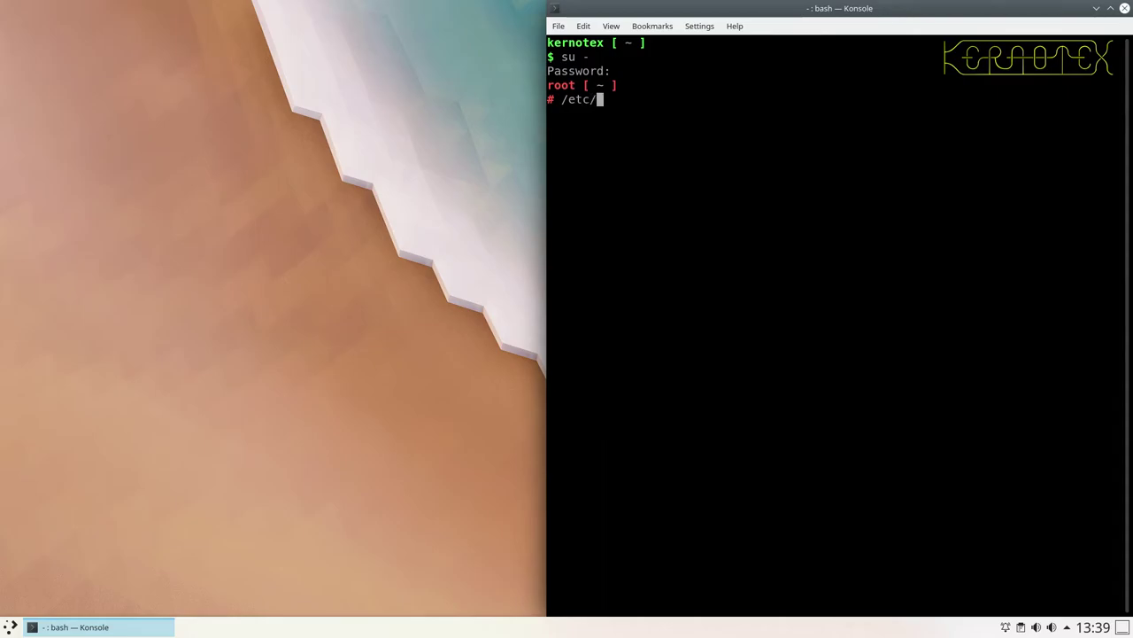
type("init.d/")
type("bind stop")
key("Return")
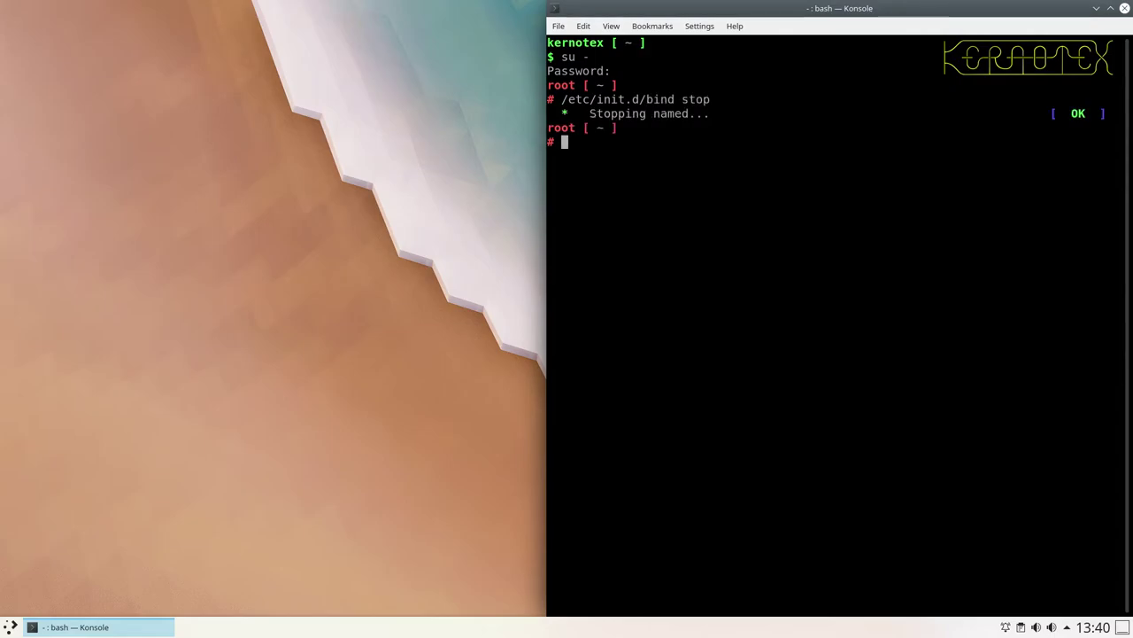
- Stop the Unbound DNS resolver by reusing the previous command as /etc/init.d/unbound stop
key("Up")
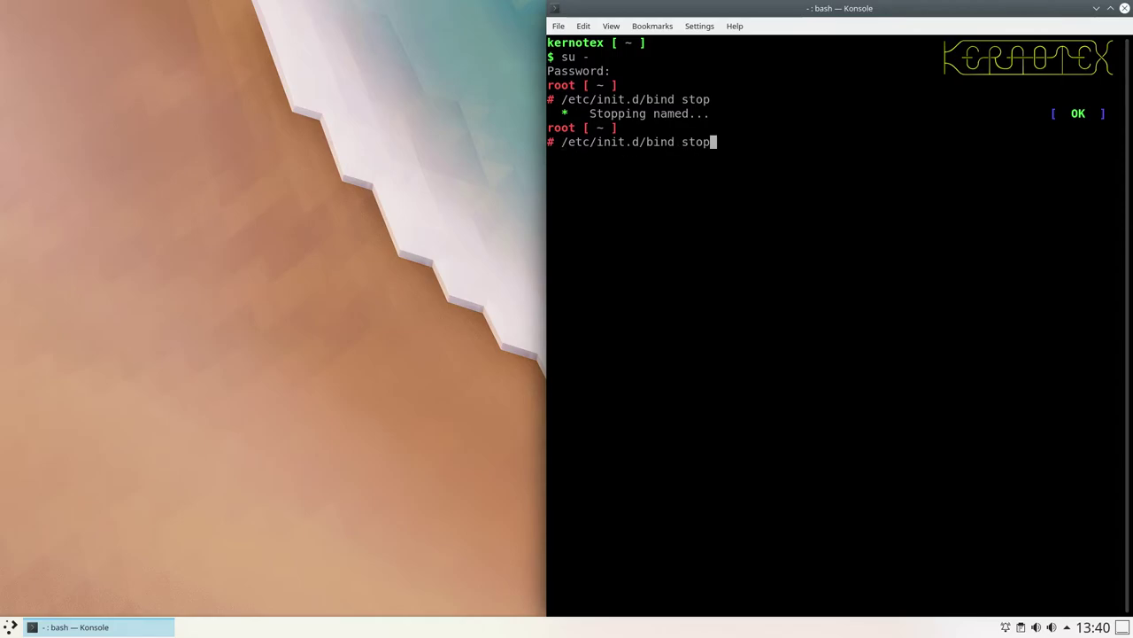
key("Left")
key("Left")
key("Left")
key("Left")
key("Left")
key("BackSpace")
key("BackSpace")
key("BackSpace")
key("BackSpace")
type("unbound")
key("Return")
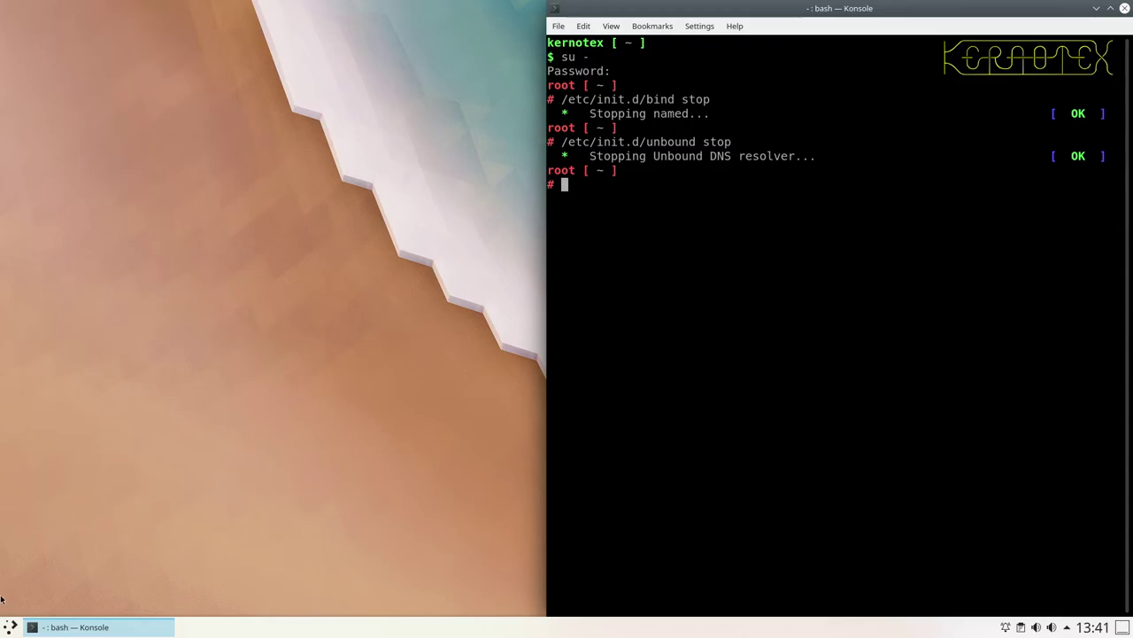
- Open the Falkon web browser and close its GParted Live on USB page
left_click(8, 631)
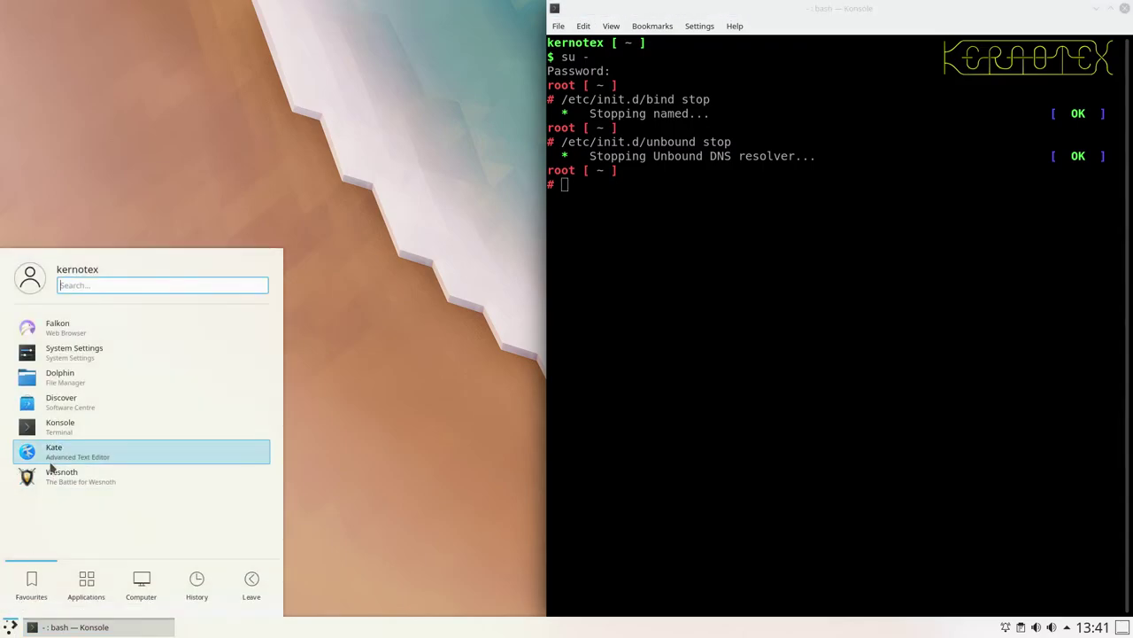
left_click(72, 325)
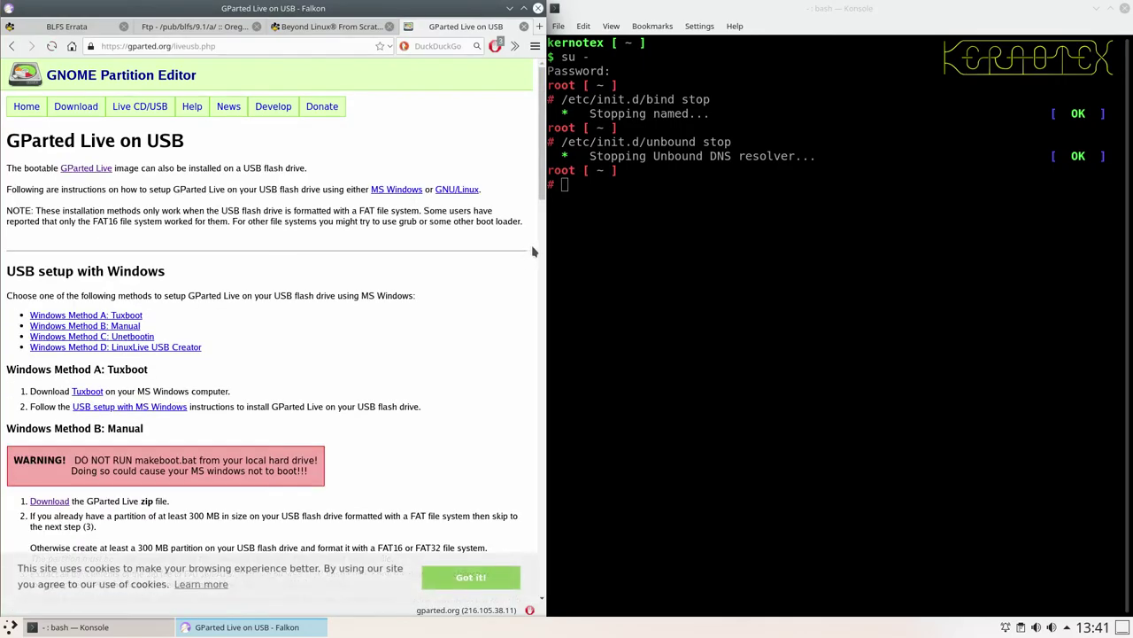
left_click_drag(543, 247, 545, 248)
key("ctrl+w")
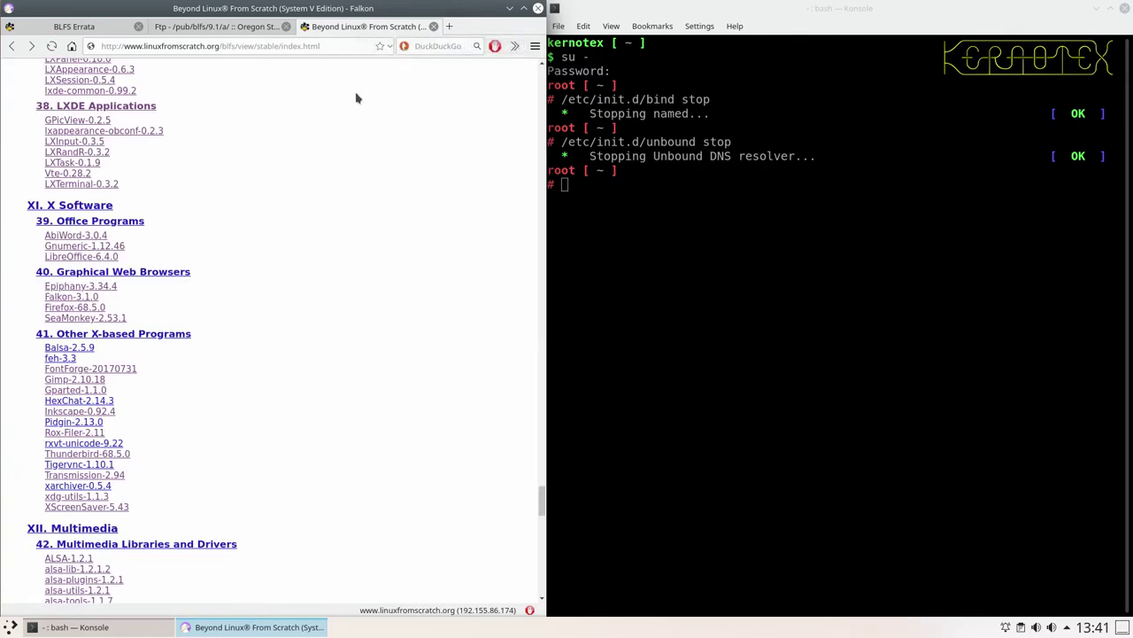
scroll(357, 97, "up", 5)
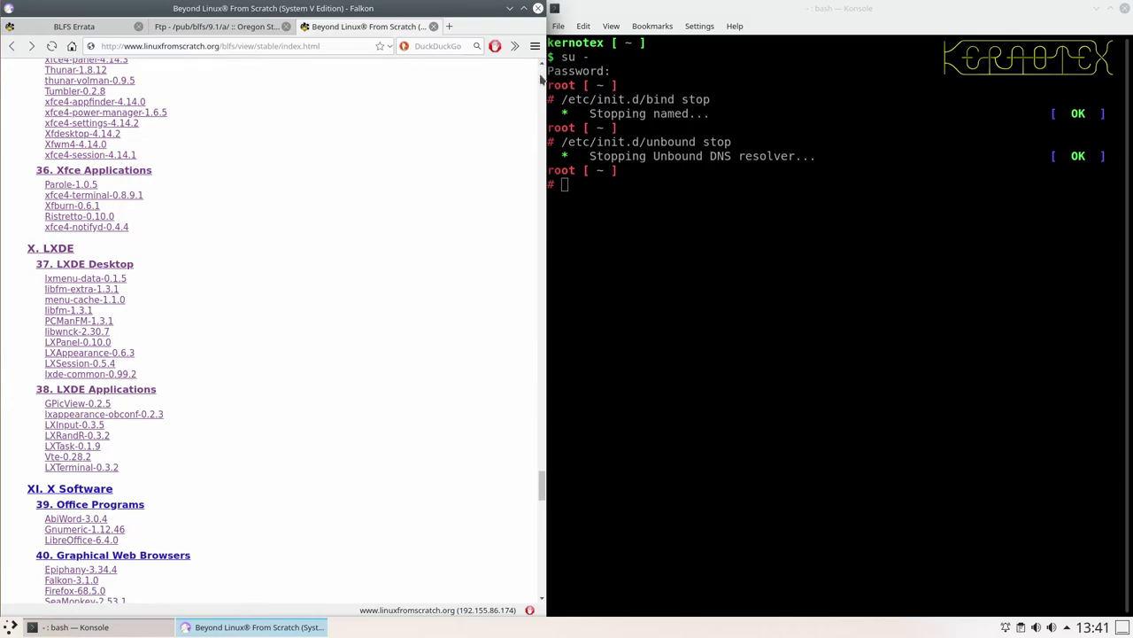
scroll(541, 80, "up", 20)
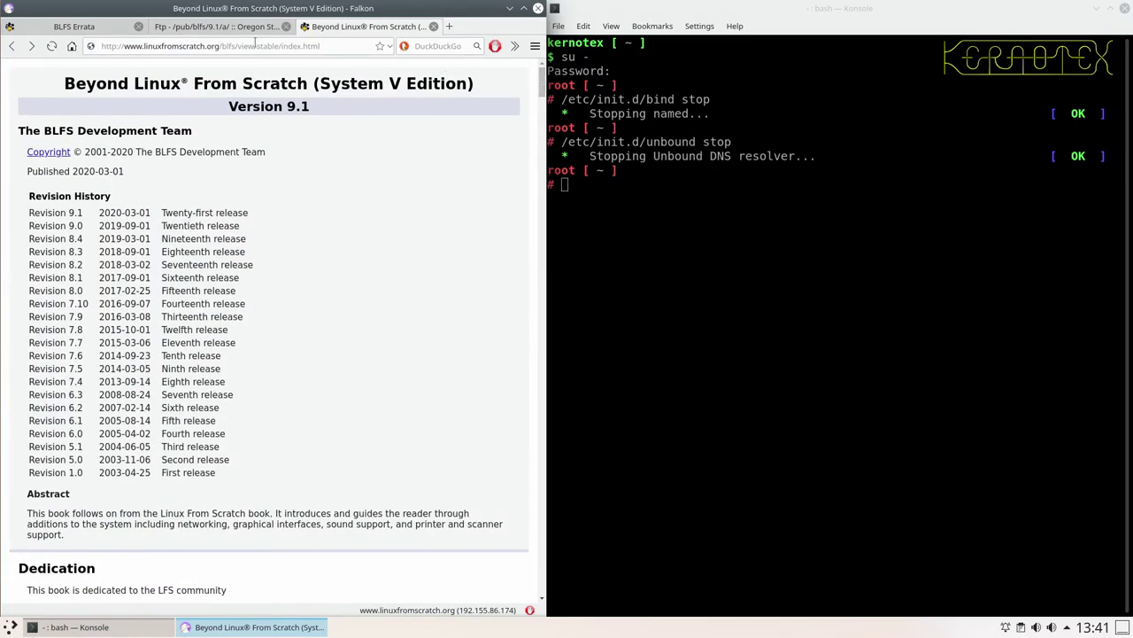
left_click(228, 29)
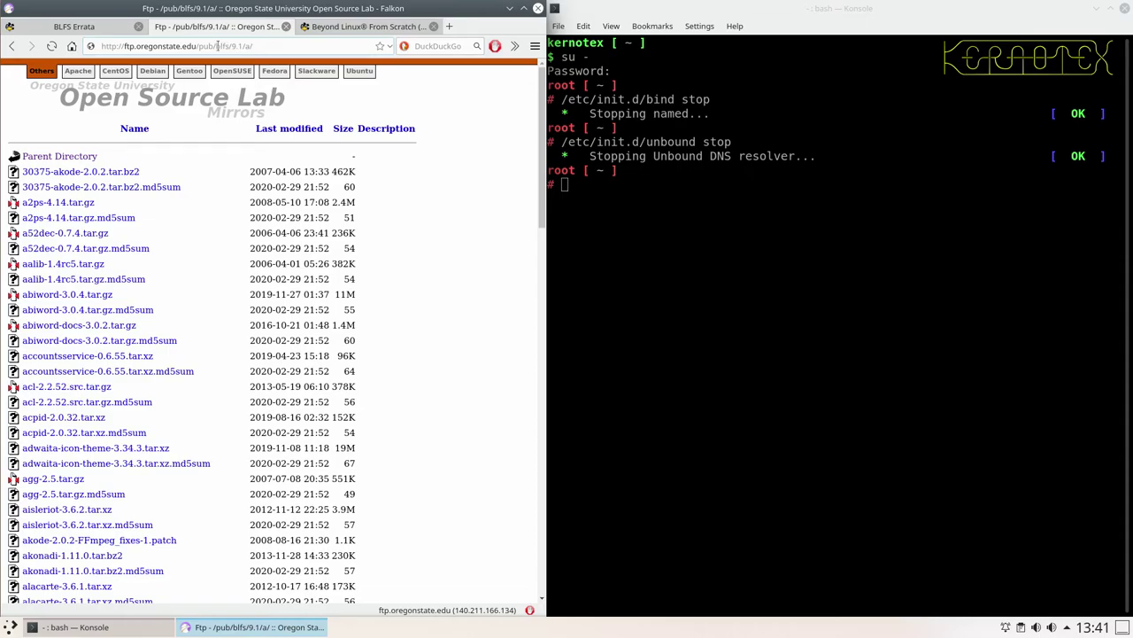
left_click_drag(216, 46, 277, 46)
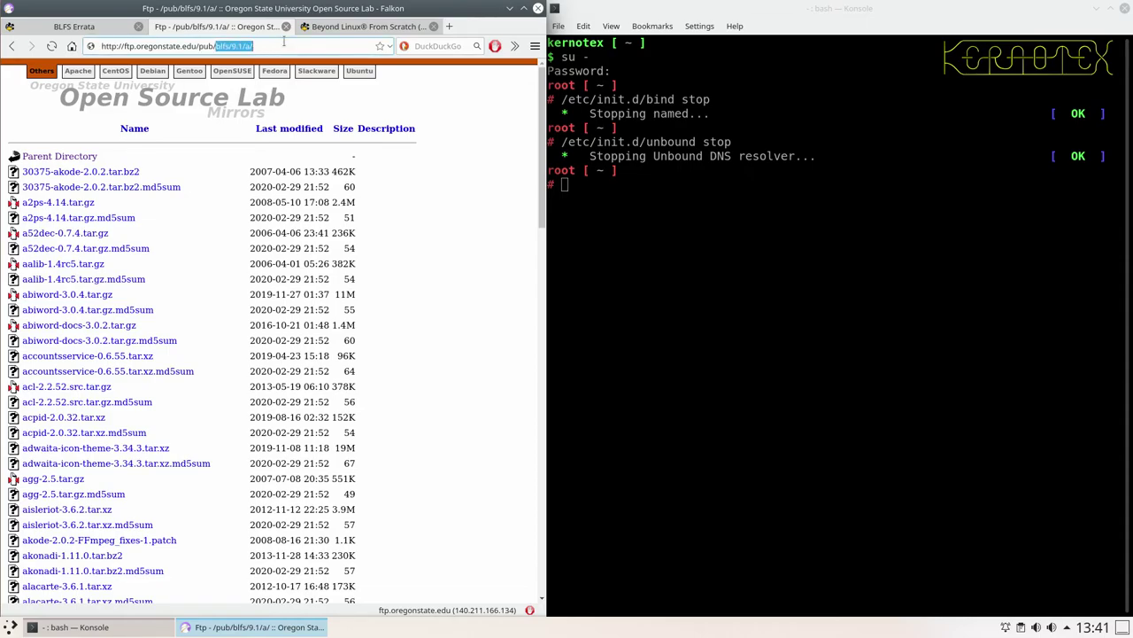
key("BackSpace")
key("Return")
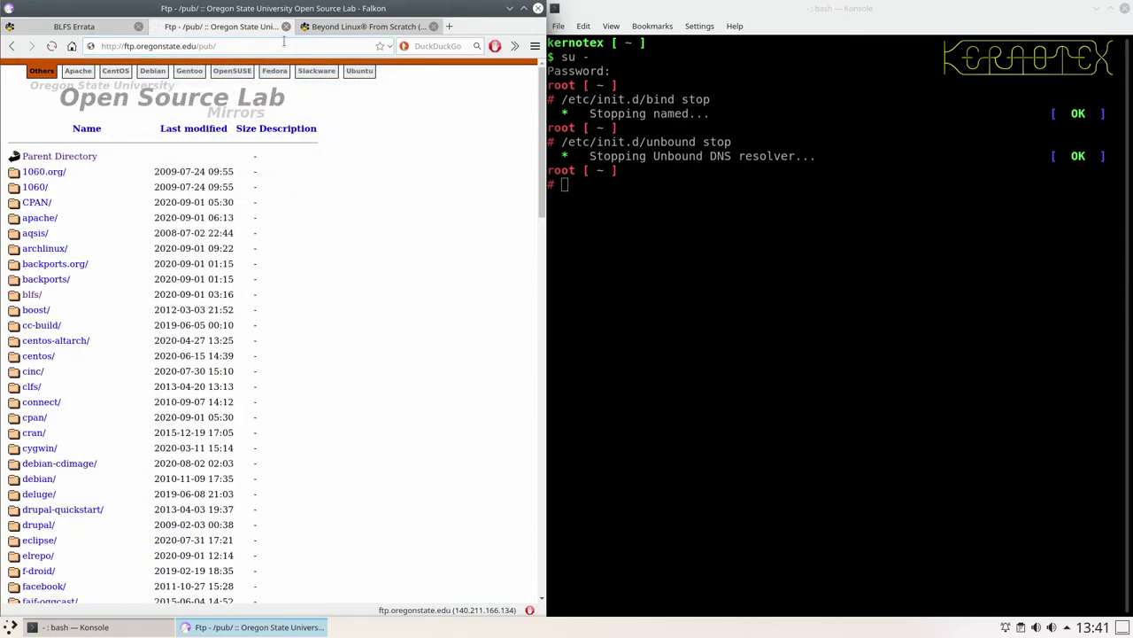
- Browse the mirror to the lfs/lfs-packages/10.0/ directory to view its package listing
scroll(126, 345, "down", 5)
scroll(124, 359, "down", 4)
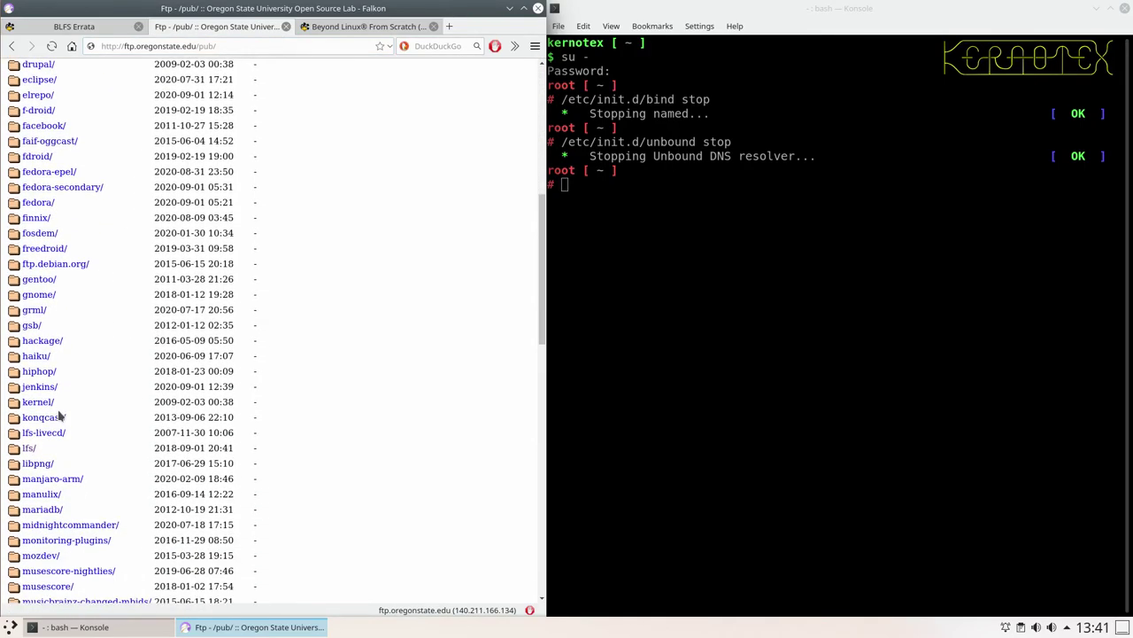
left_click(29, 447)
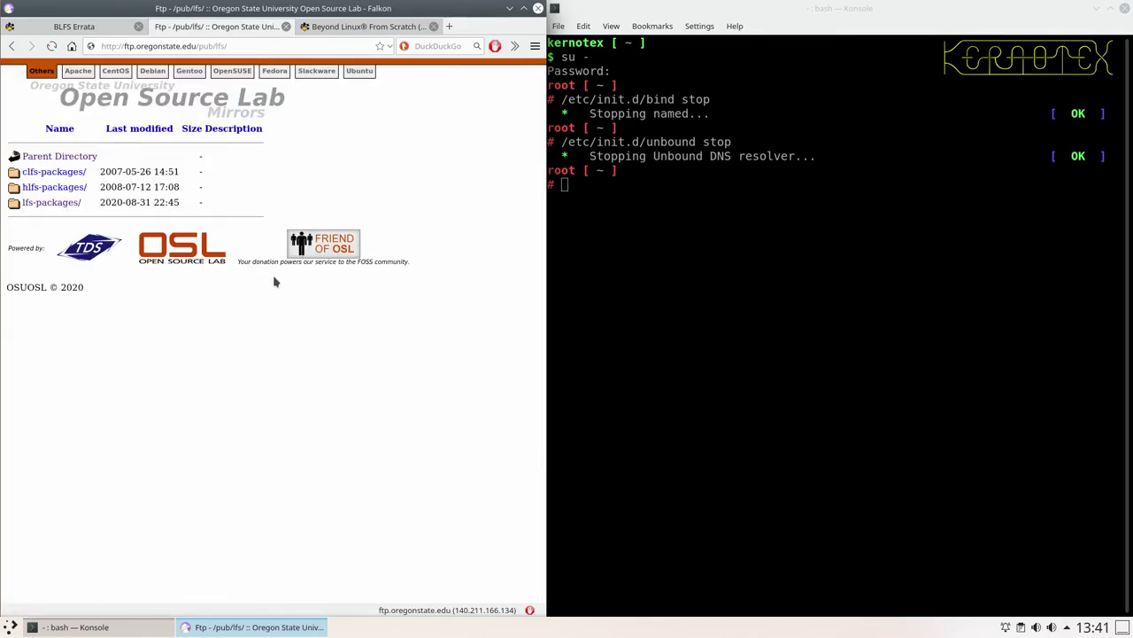
left_click(55, 204)
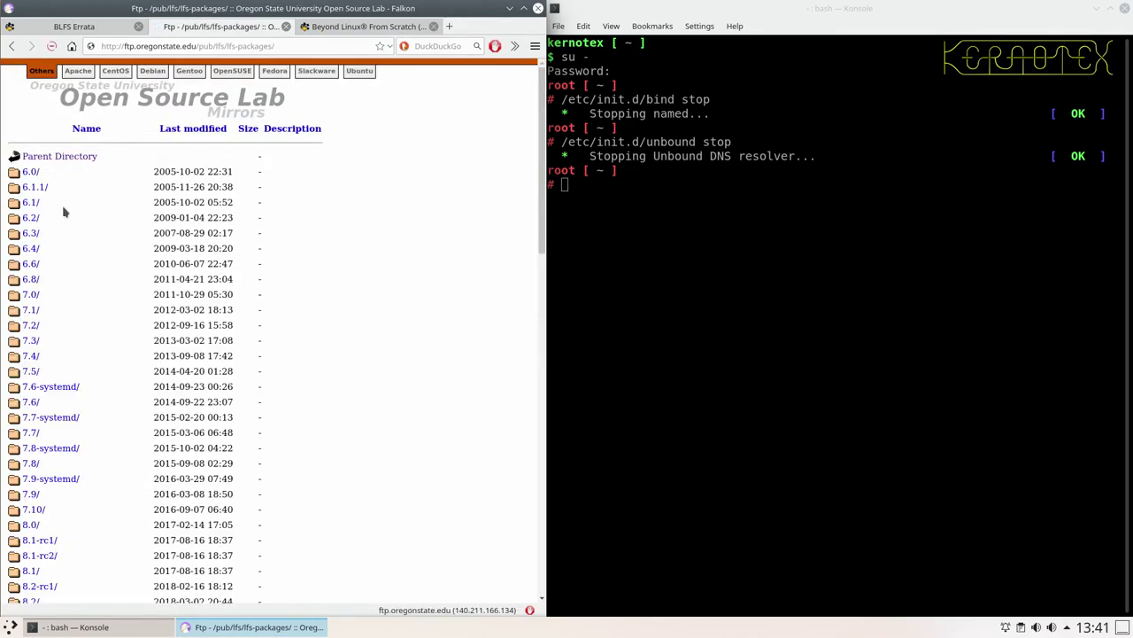
scroll(319, 441, "down", 9)
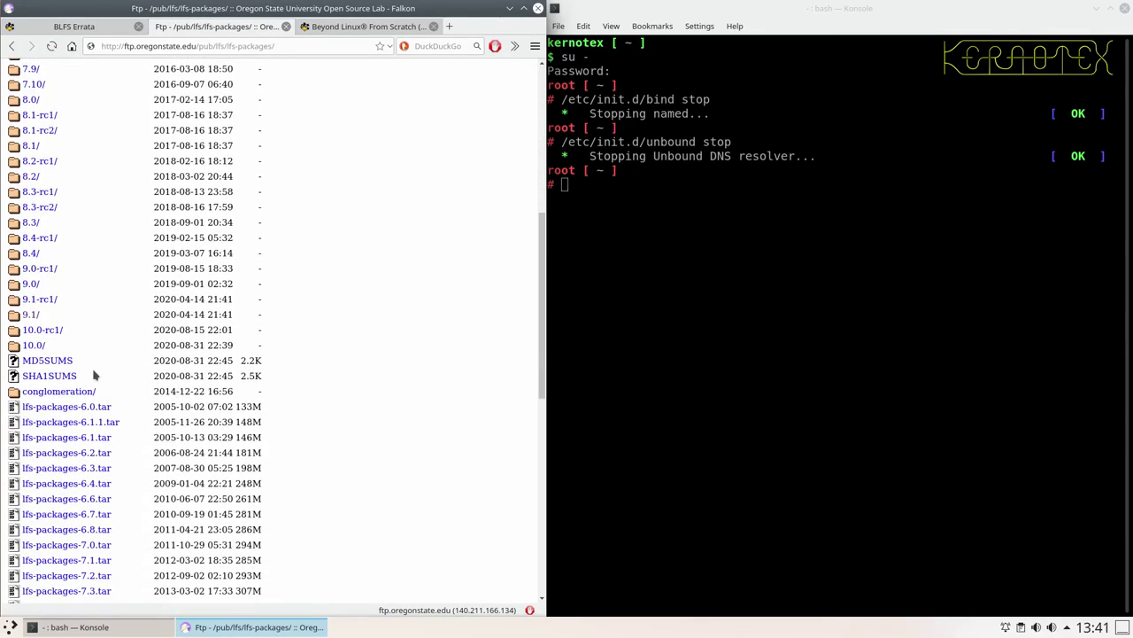
left_click(33, 346)
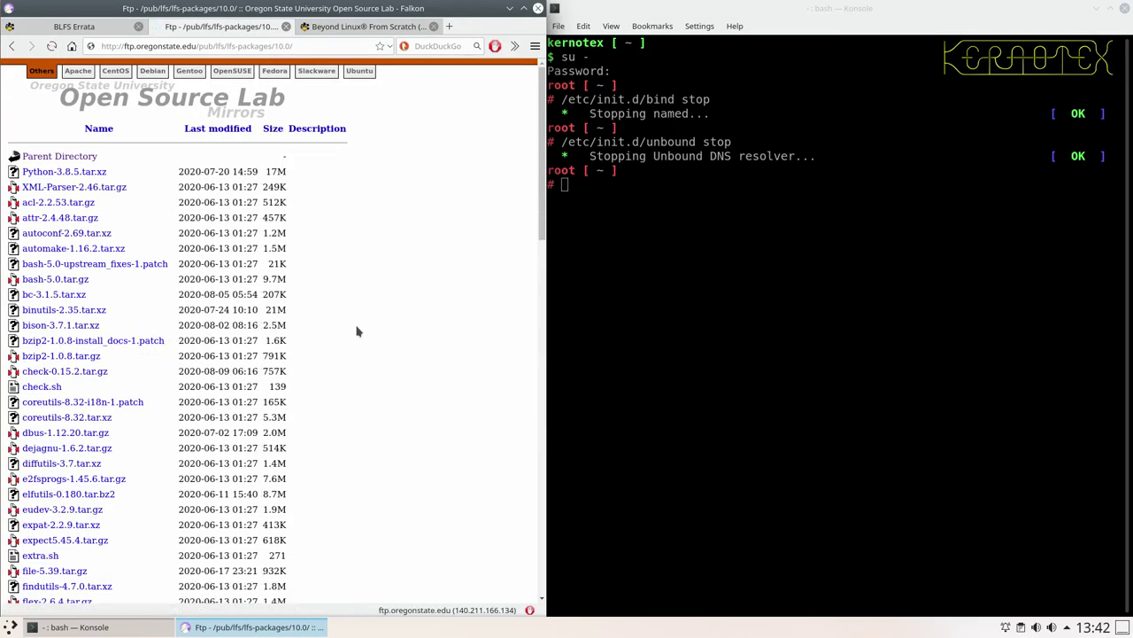
left_click(353, 26)
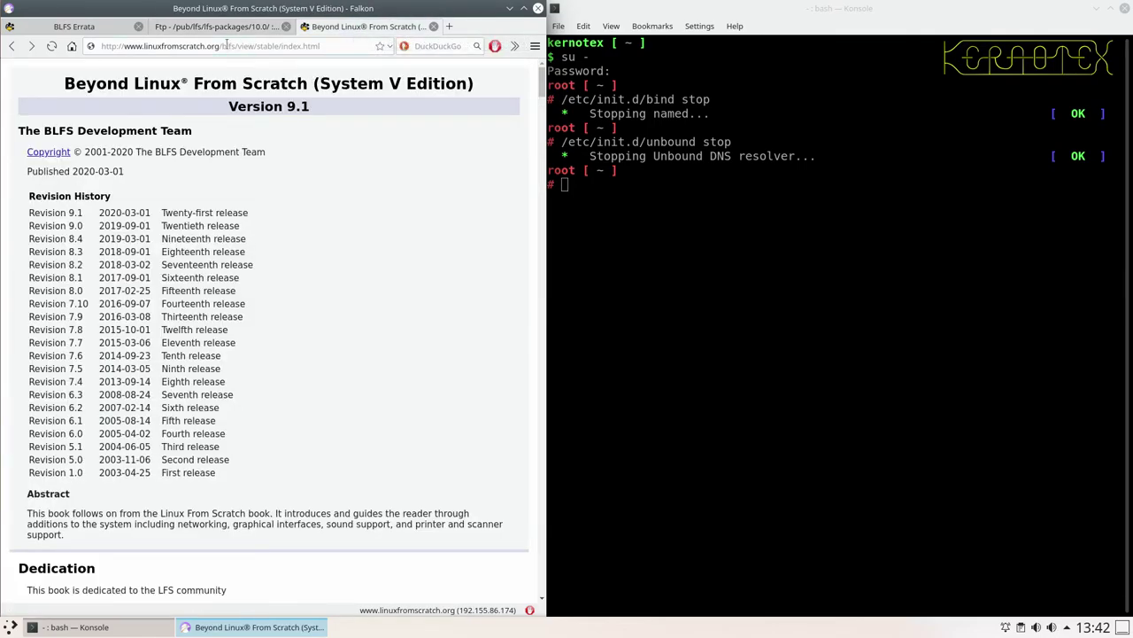
left_click_drag(223, 46, 349, 45)
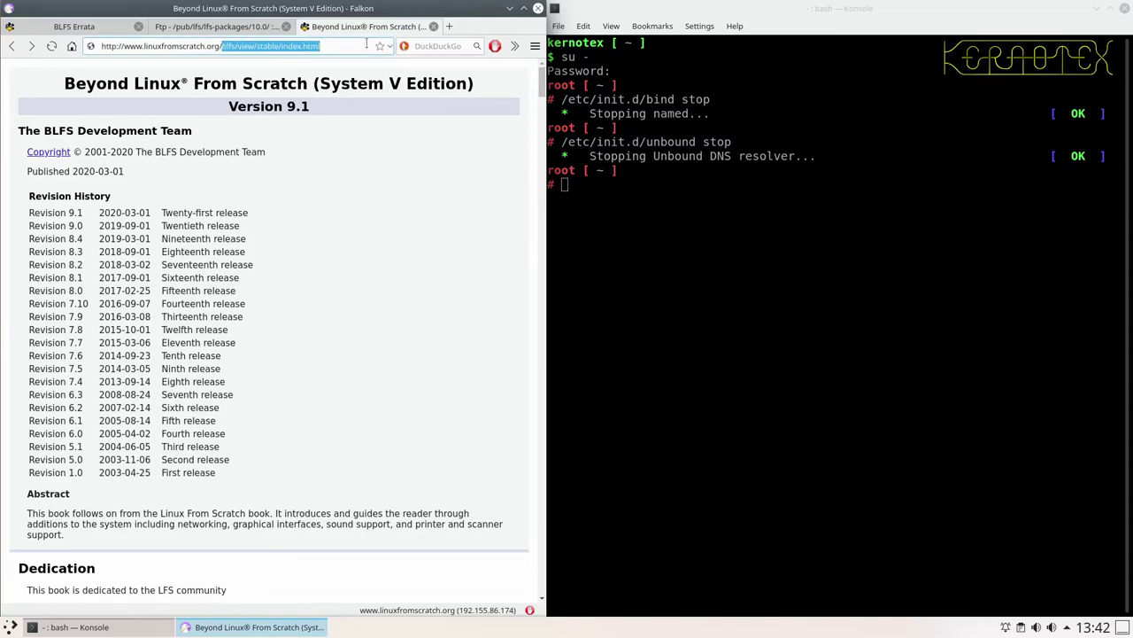
key("BackSpace")
key("Return")
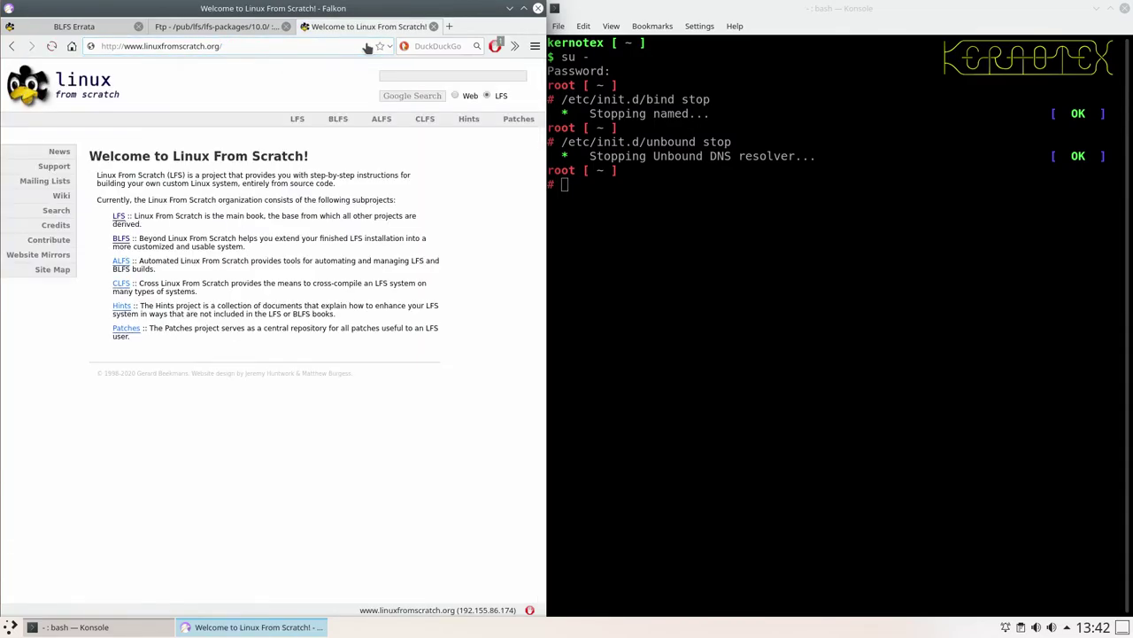
left_click(117, 217)
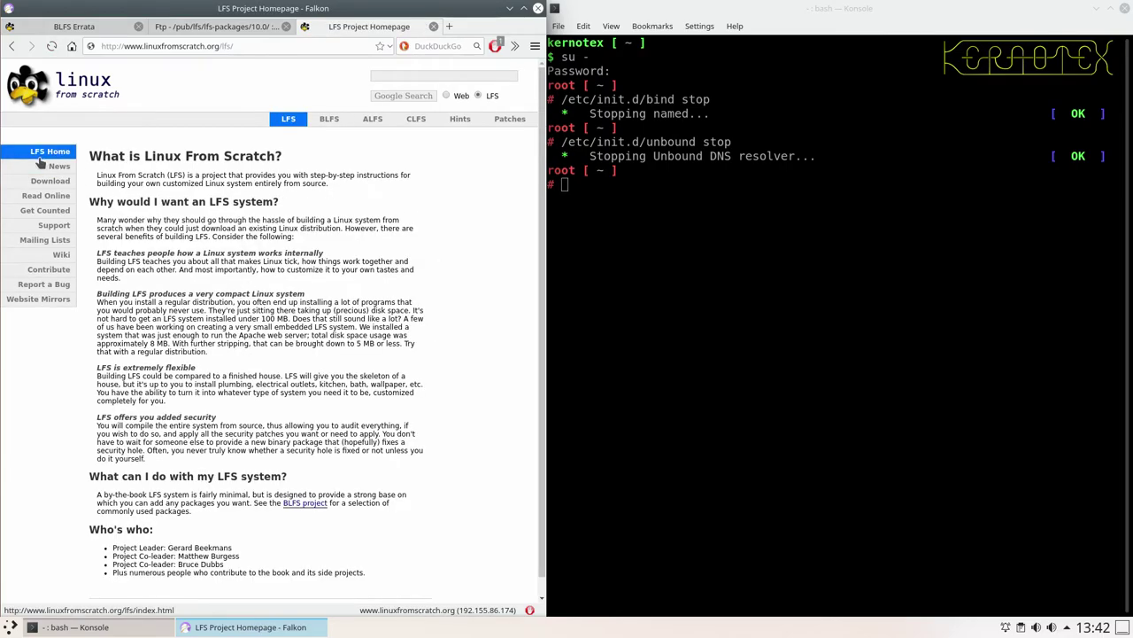
left_click(45, 195)
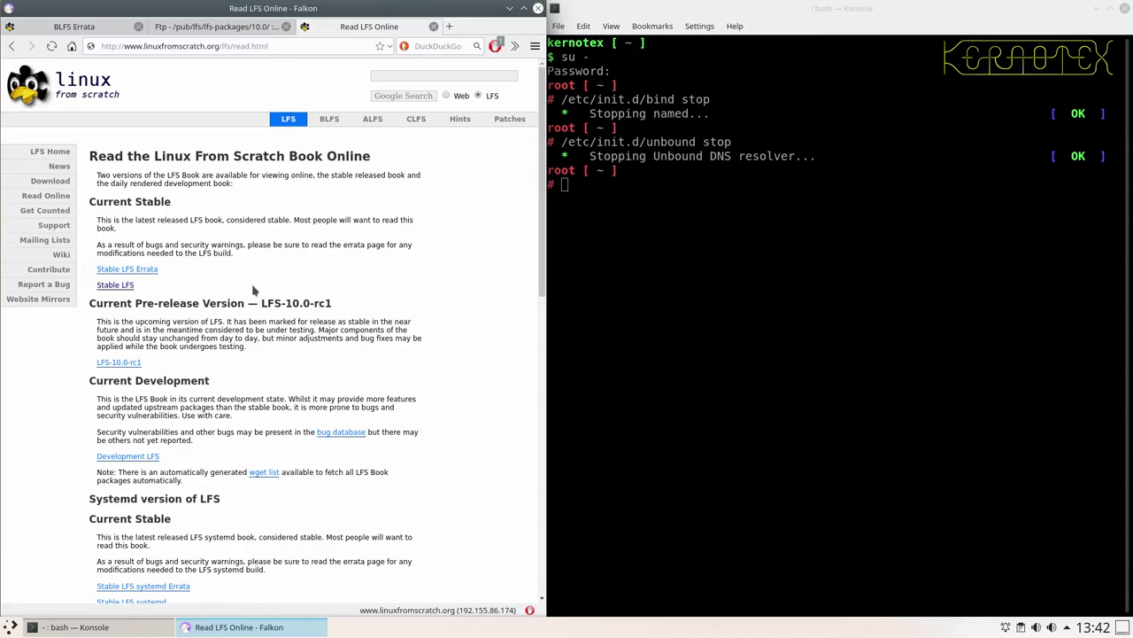
left_click(450, 29)
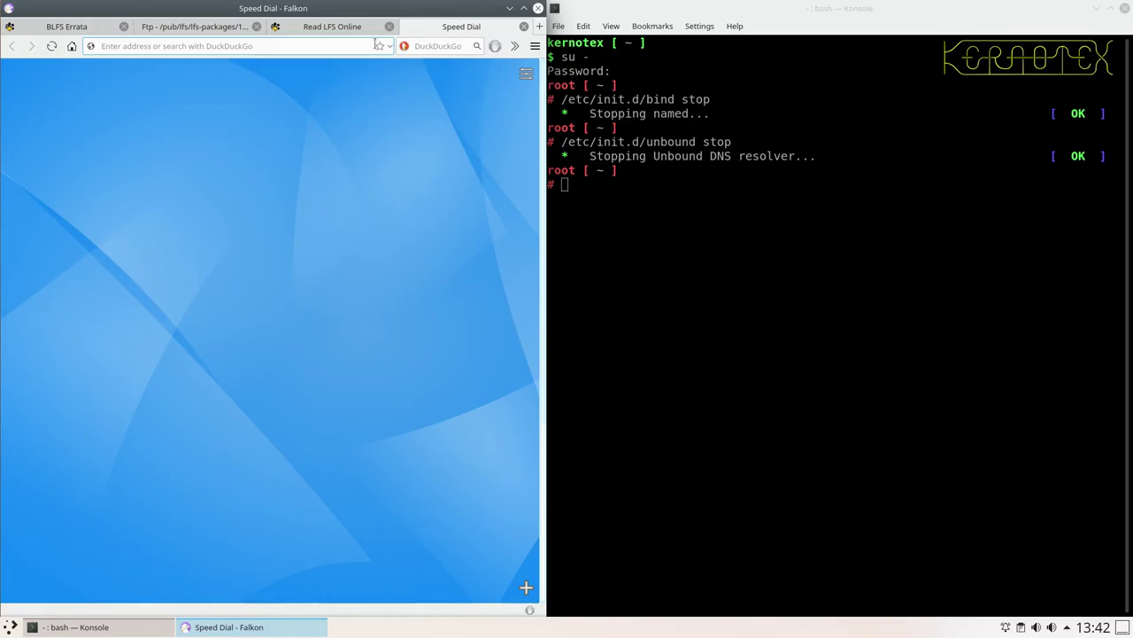
type("http:/")
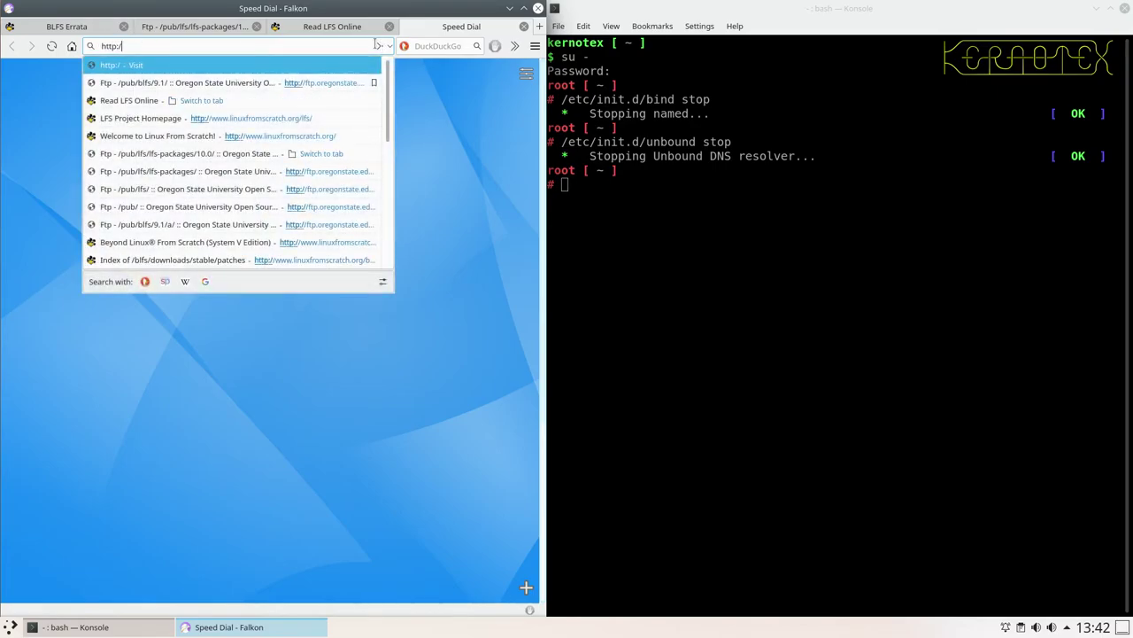
type("/")
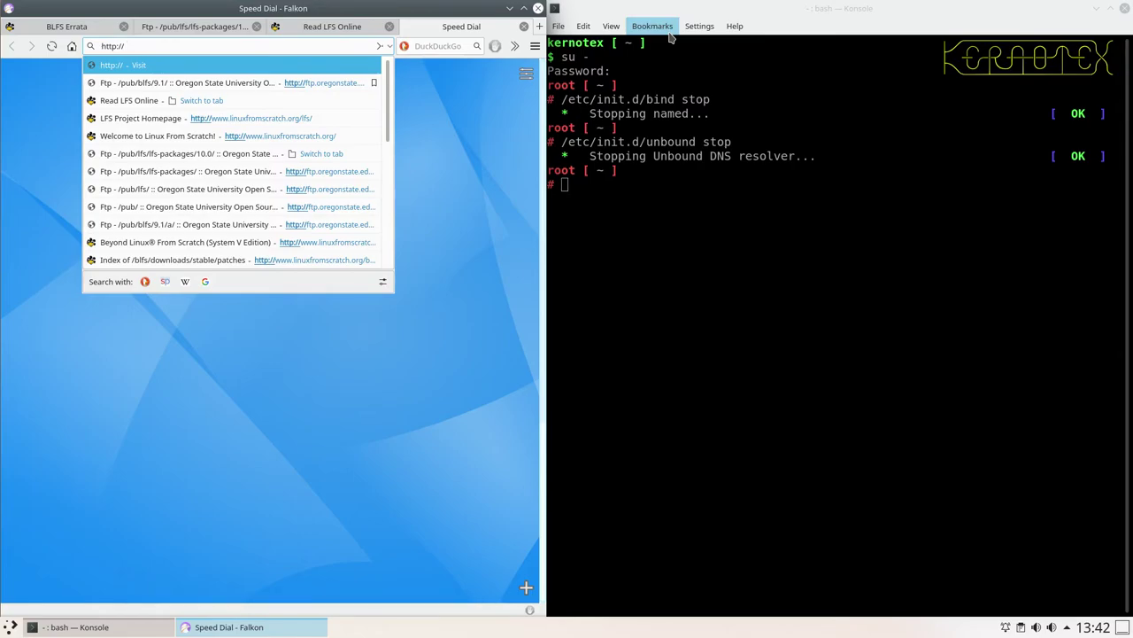
type("ppro200")
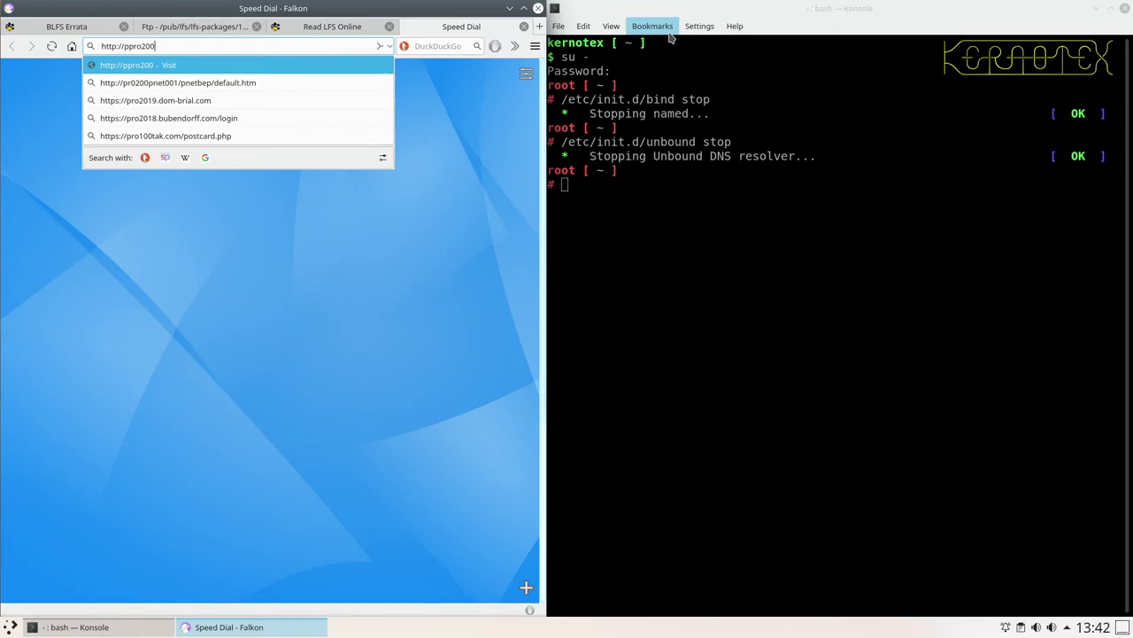
type("/")
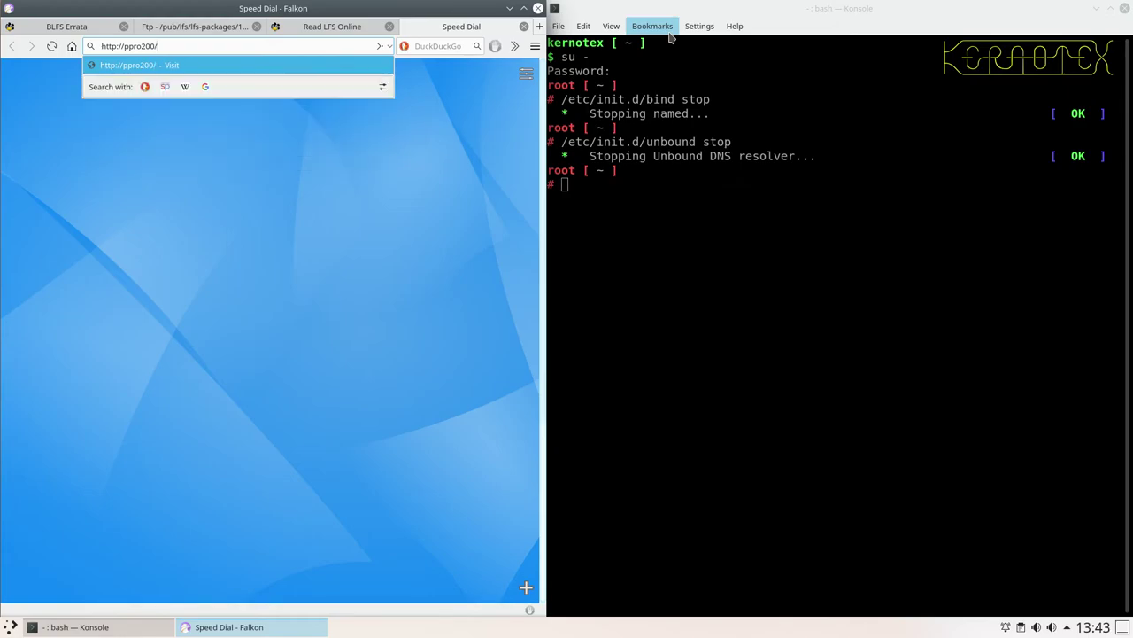
type("lfs-10.0")
key("Return")
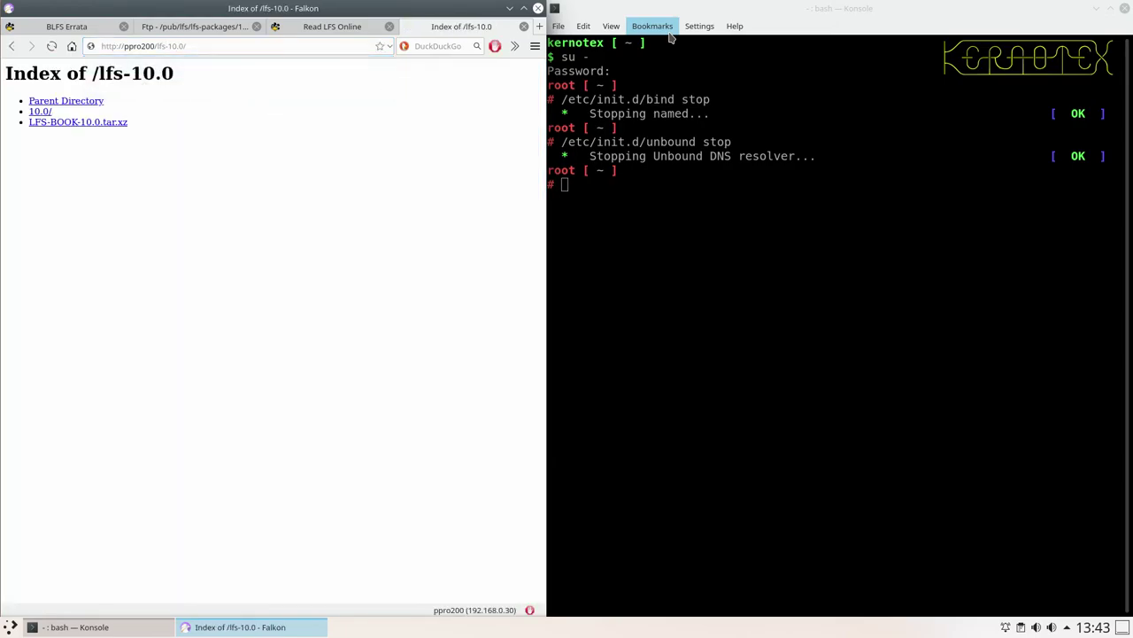
- Open the Linux From Scratch Version 10.0 book from the 10.0/ directory
left_click(40, 112)
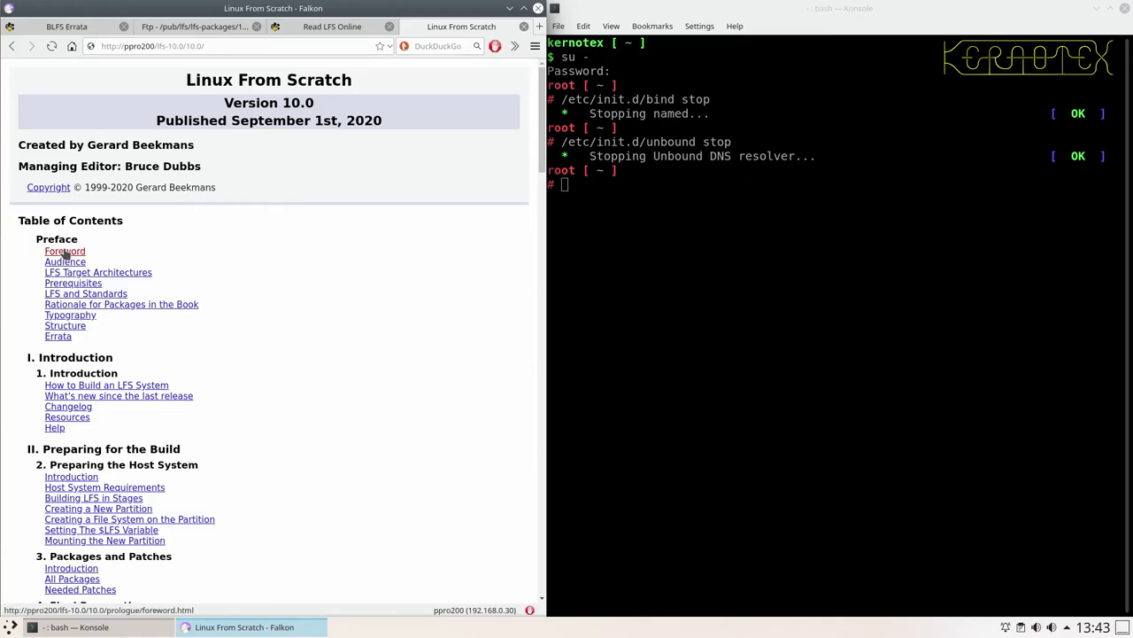
left_click(579, 293)
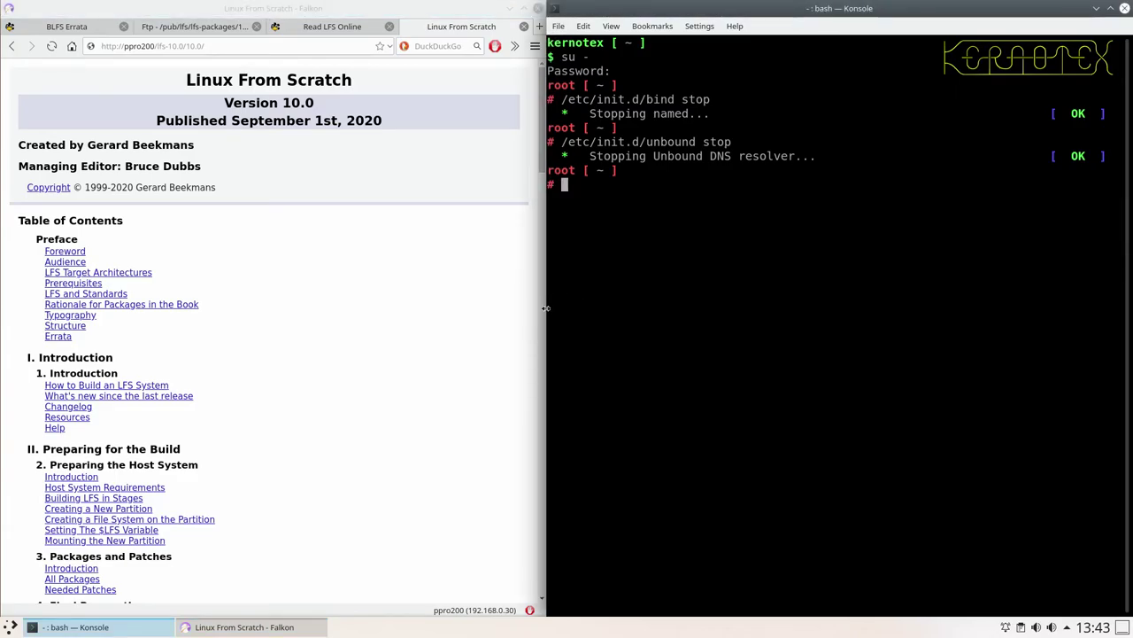
left_click_drag(546, 307, 545, 308)
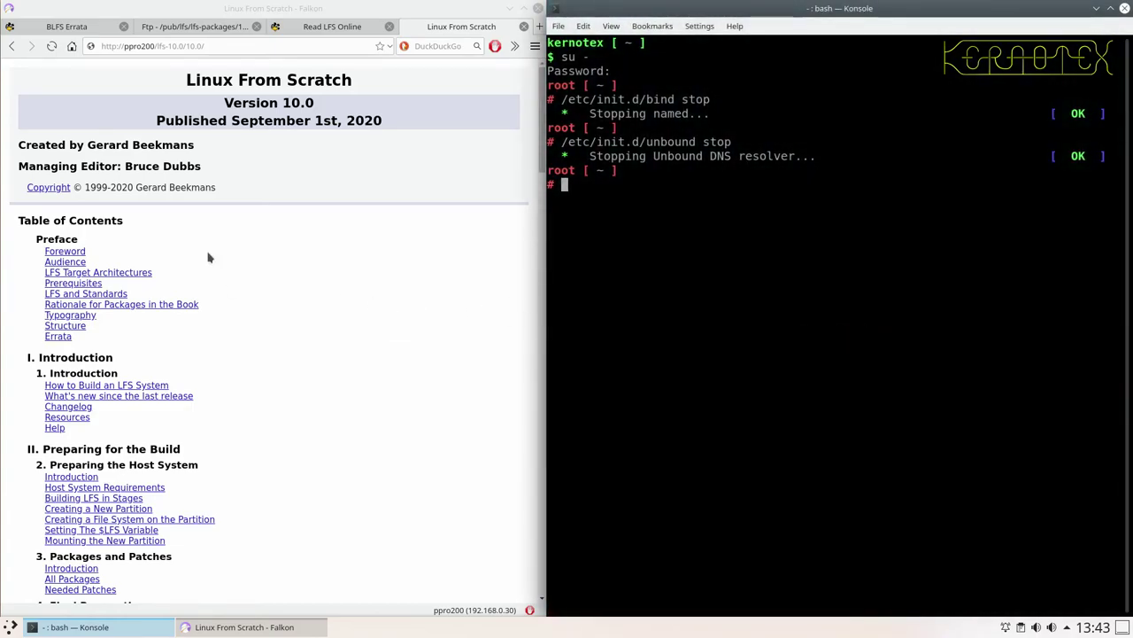
- Page through the book's Preface from the Foreword up to Part I, Introduction
left_click(78, 251)
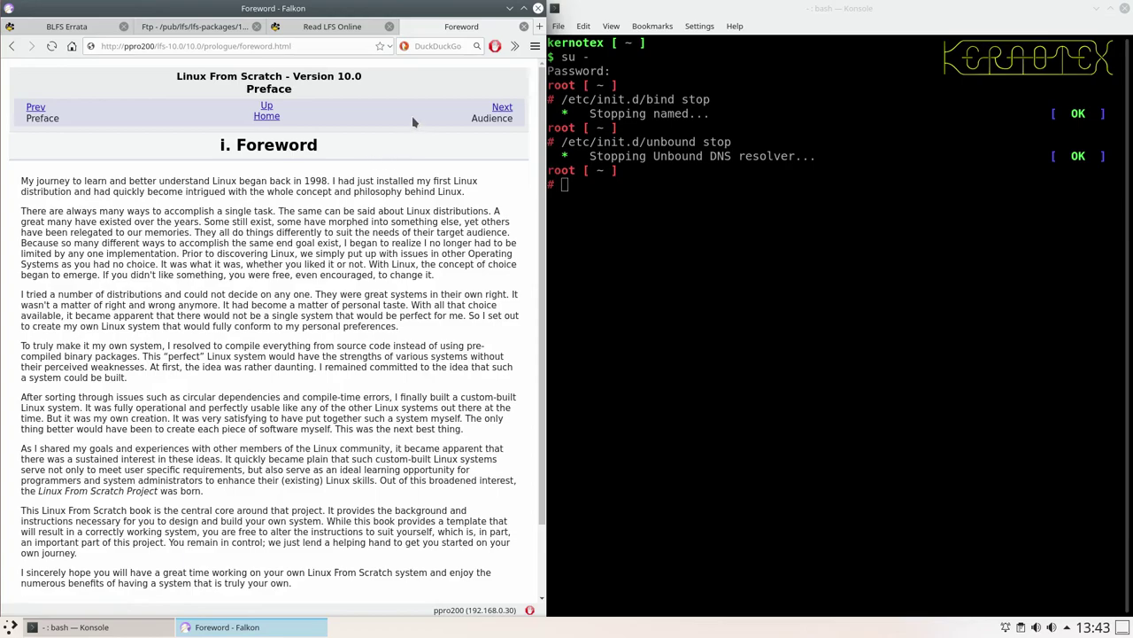
left_click(504, 107)
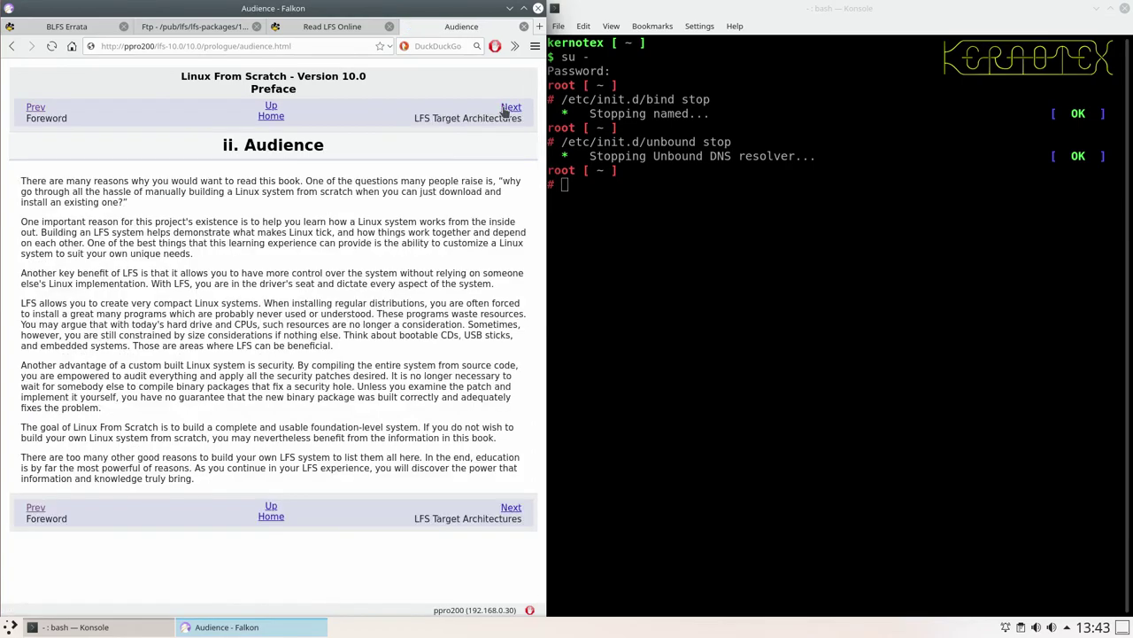
left_click(504, 107)
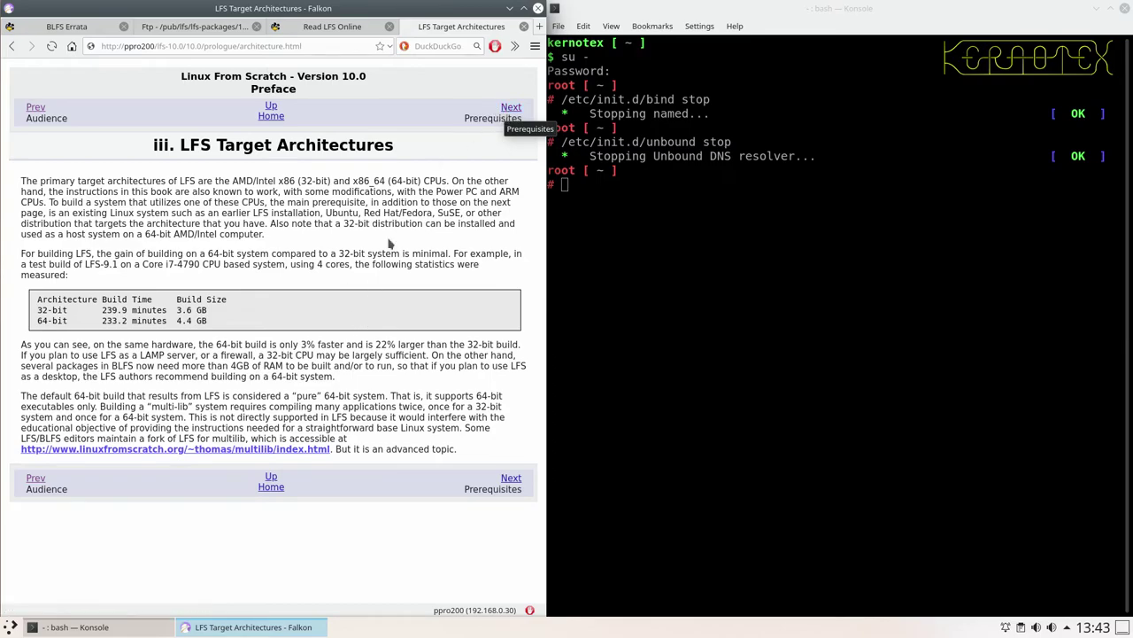
left_click(513, 108)
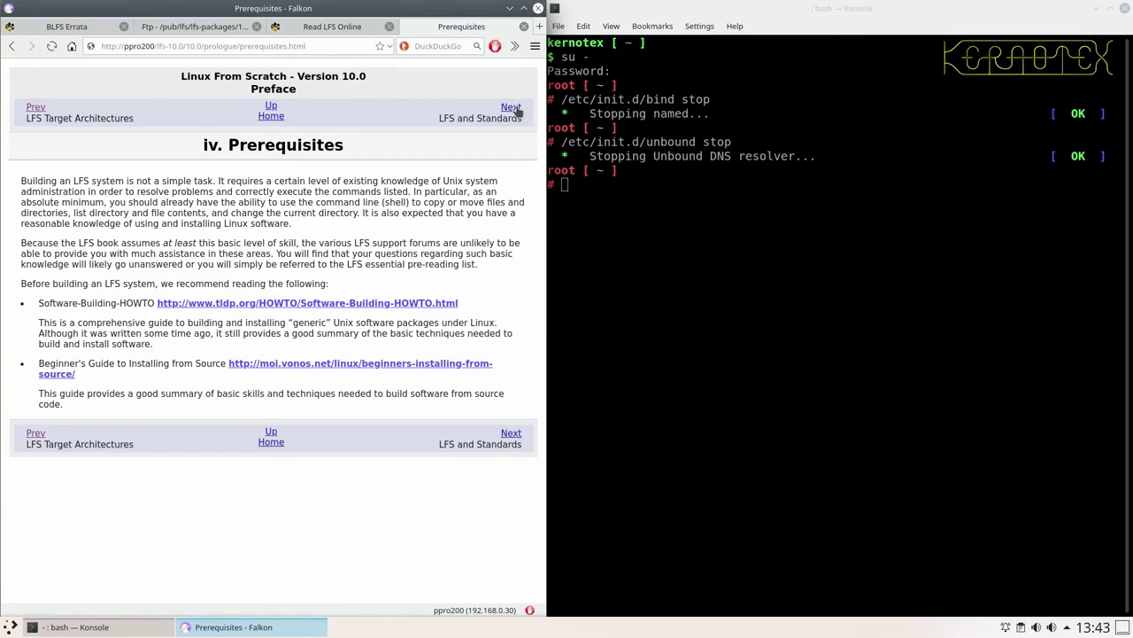
left_click(512, 108)
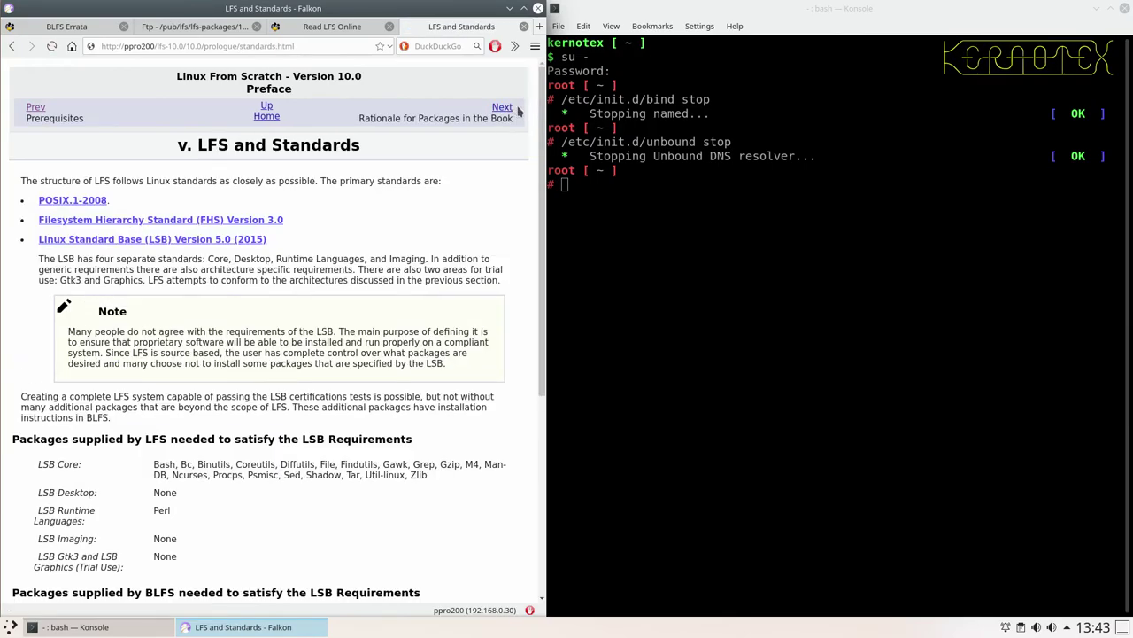
left_click(510, 108)
left_click(502, 108)
left_click(510, 109)
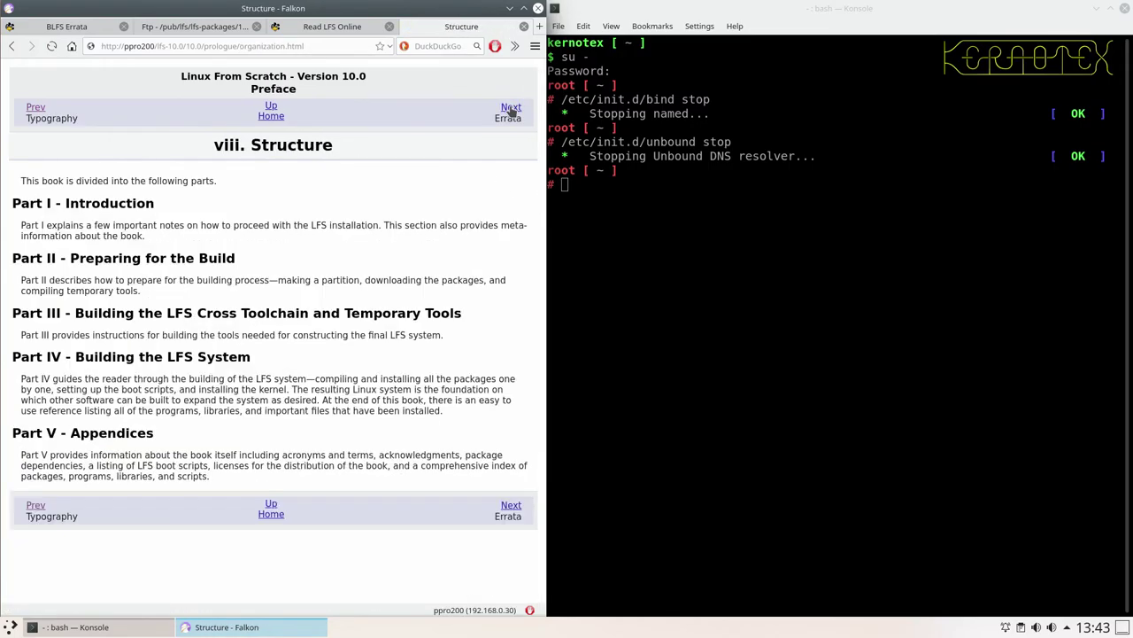
left_click(511, 109)
left_click(511, 109)
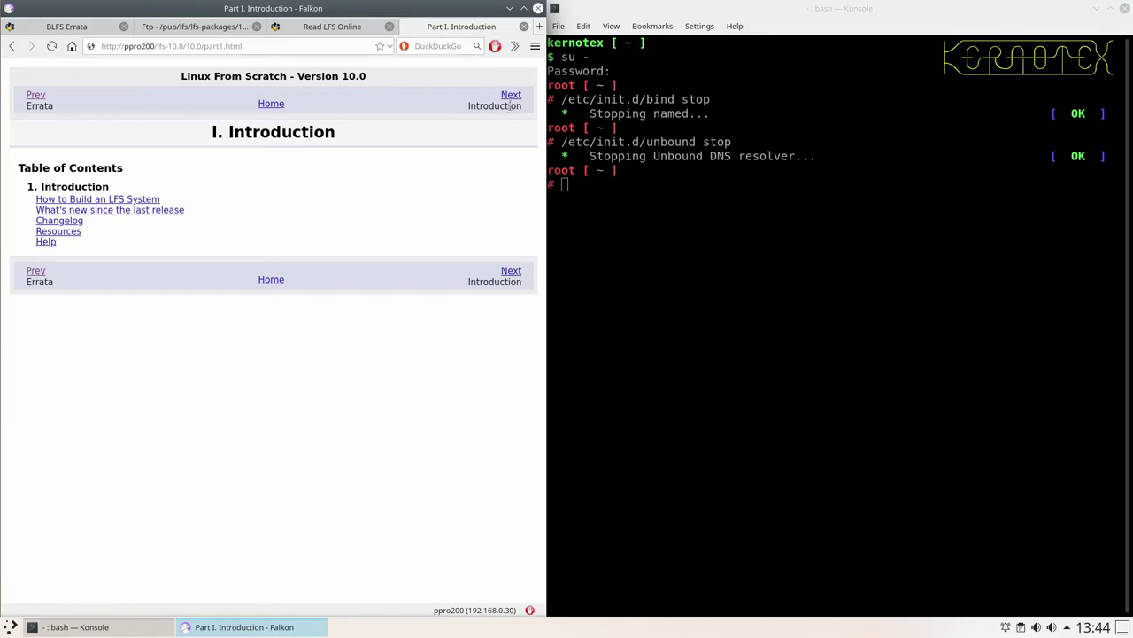
- Continue into Chapter 1, glance at What's new since the last release, and return to section 1.1, How to Build an LFS System
left_click(511, 94)
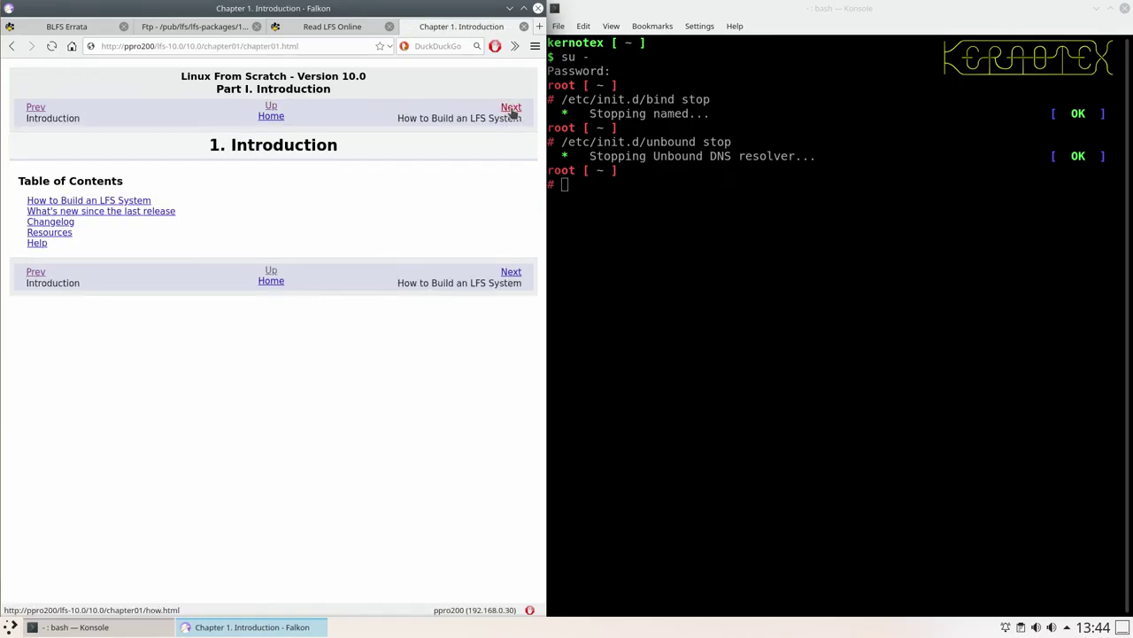
left_click(512, 108)
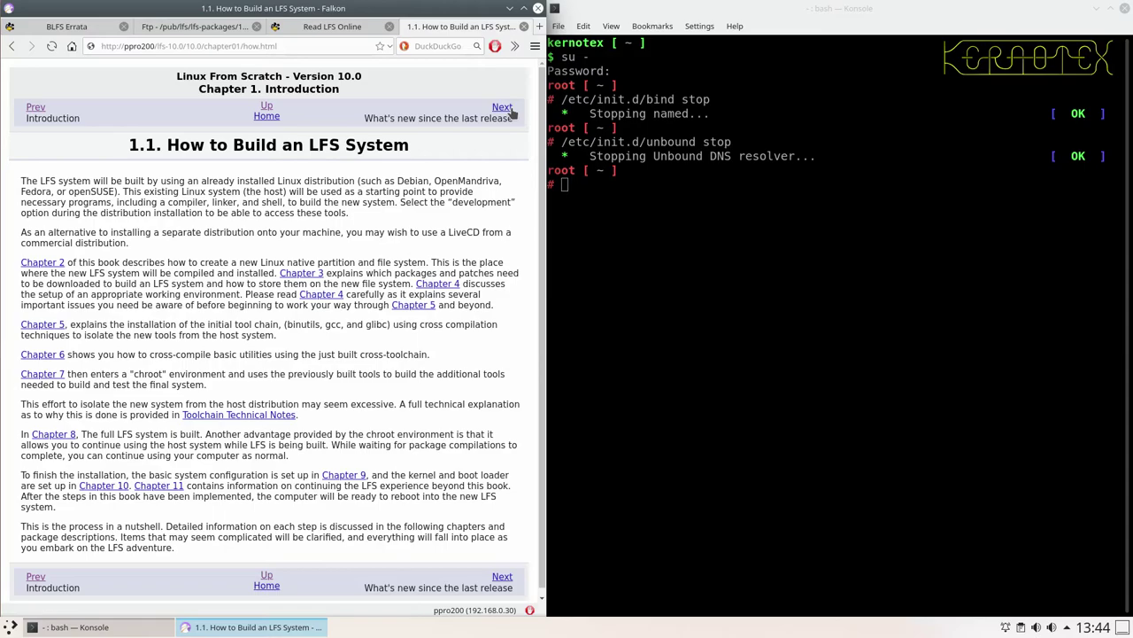
left_click(512, 110)
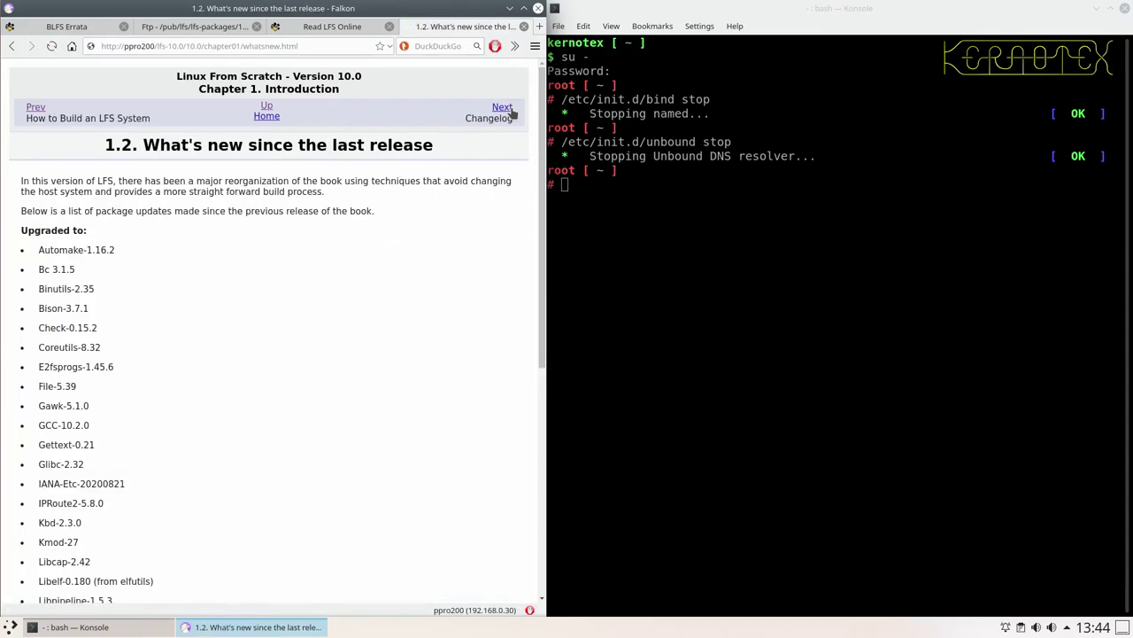
left_click(34, 107)
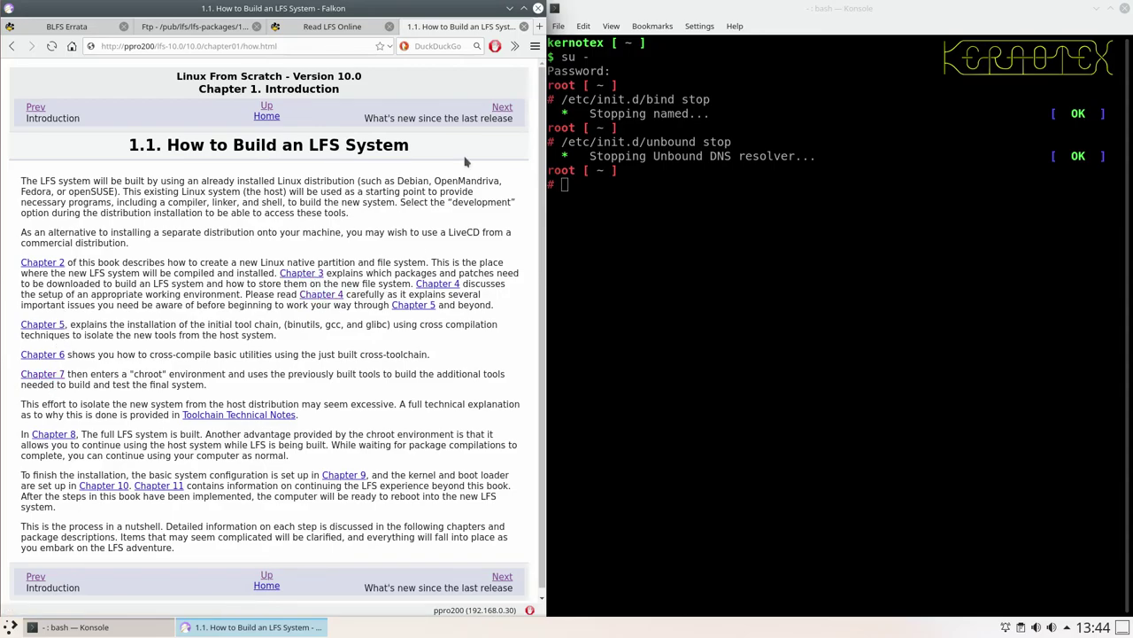
- Page through sections 1.2, What's new since the last release, and 1.3, Changelog, up to section 1.4, Resources
left_click(502, 107)
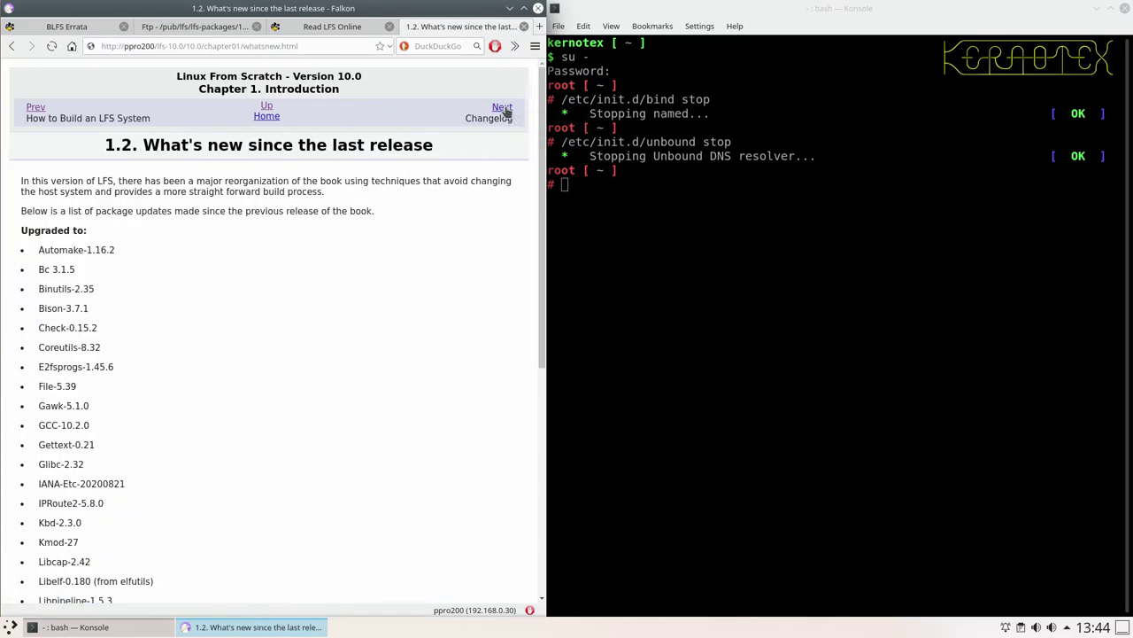
scroll(496, 182, "down", 8)
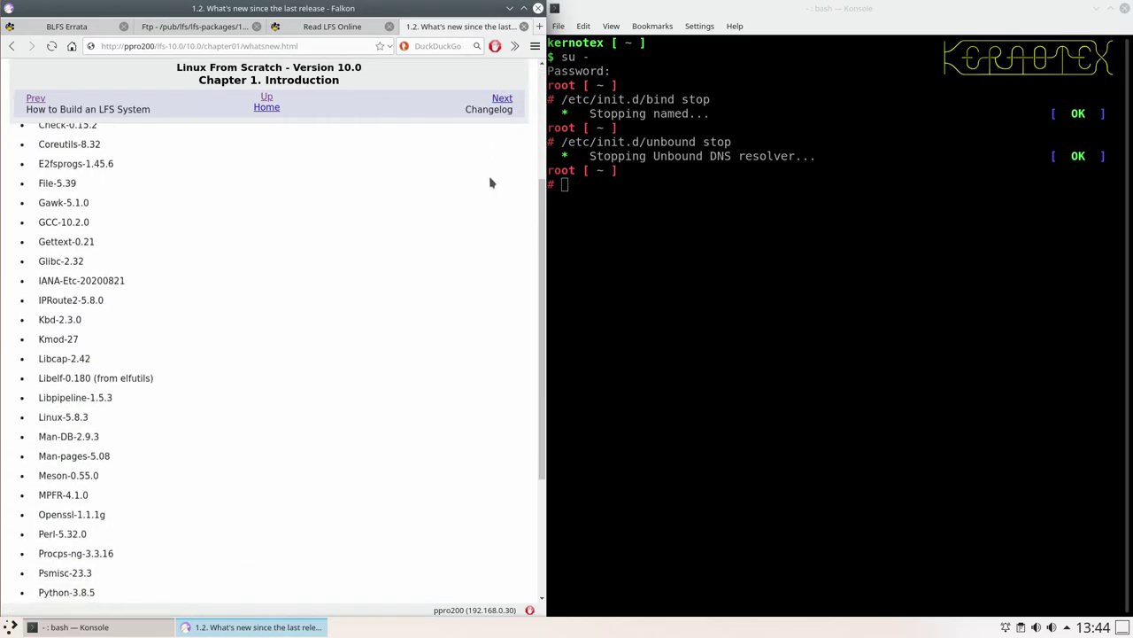
scroll(489, 182, "up", 10)
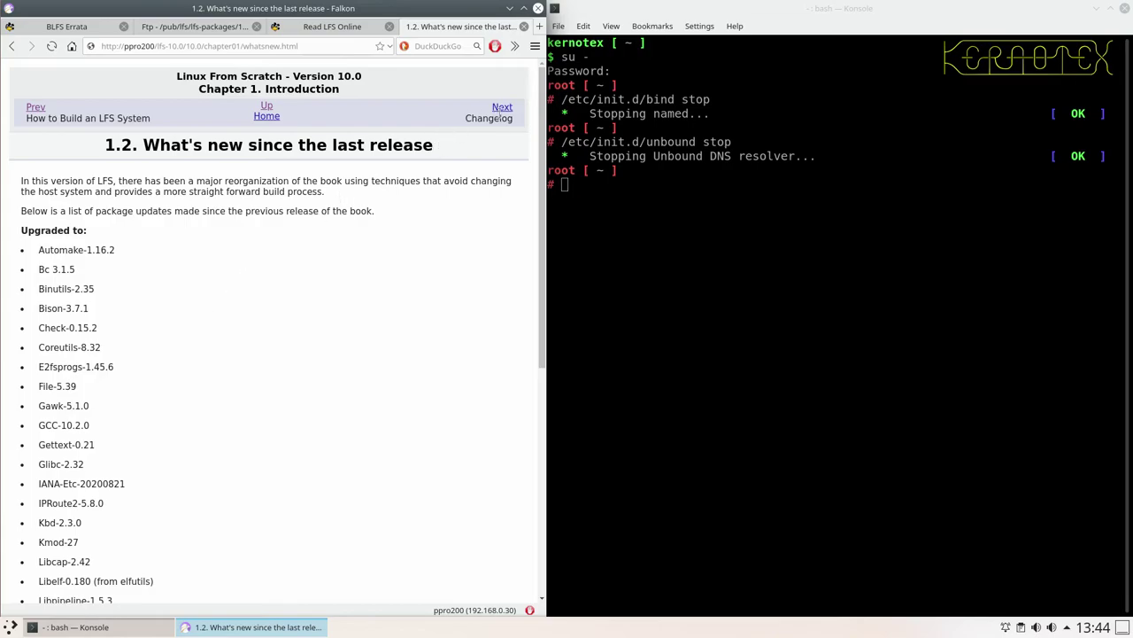
left_click(502, 110)
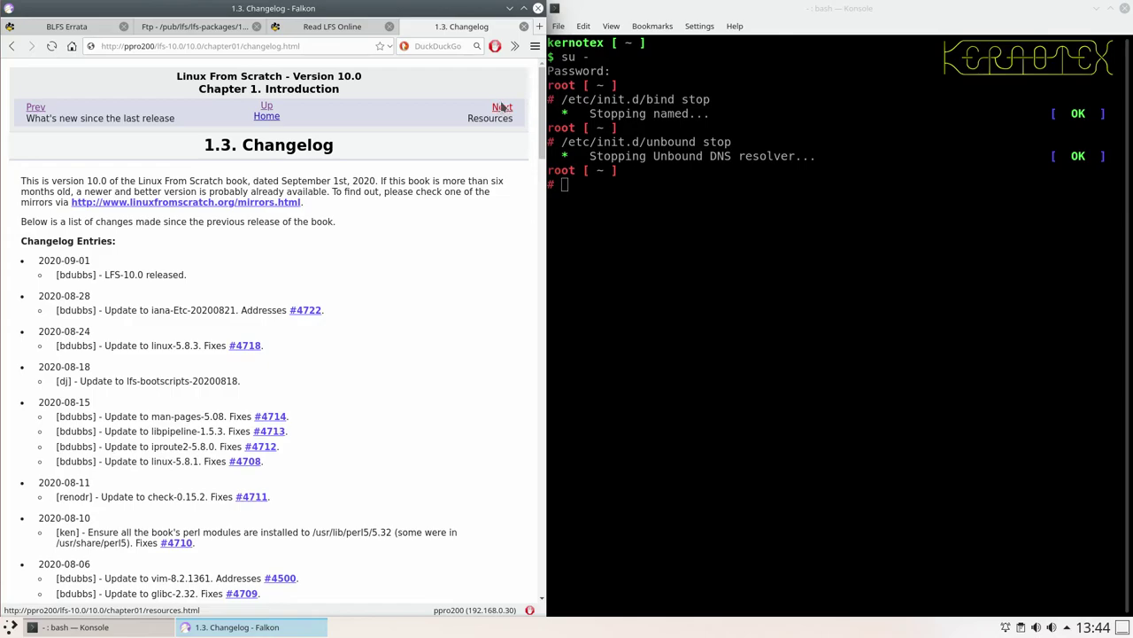
left_click(502, 107)
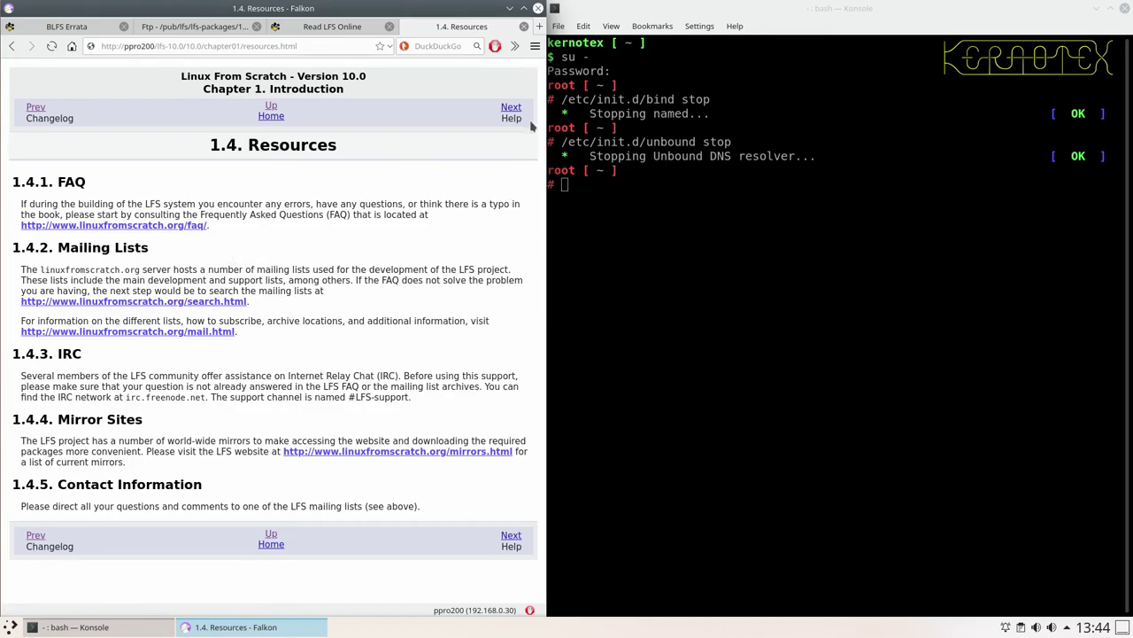
- Review section 1.5, Help, including its example of compilation error output, and continue to Chapter 2, Preparing the Host System
left_click(507, 112)
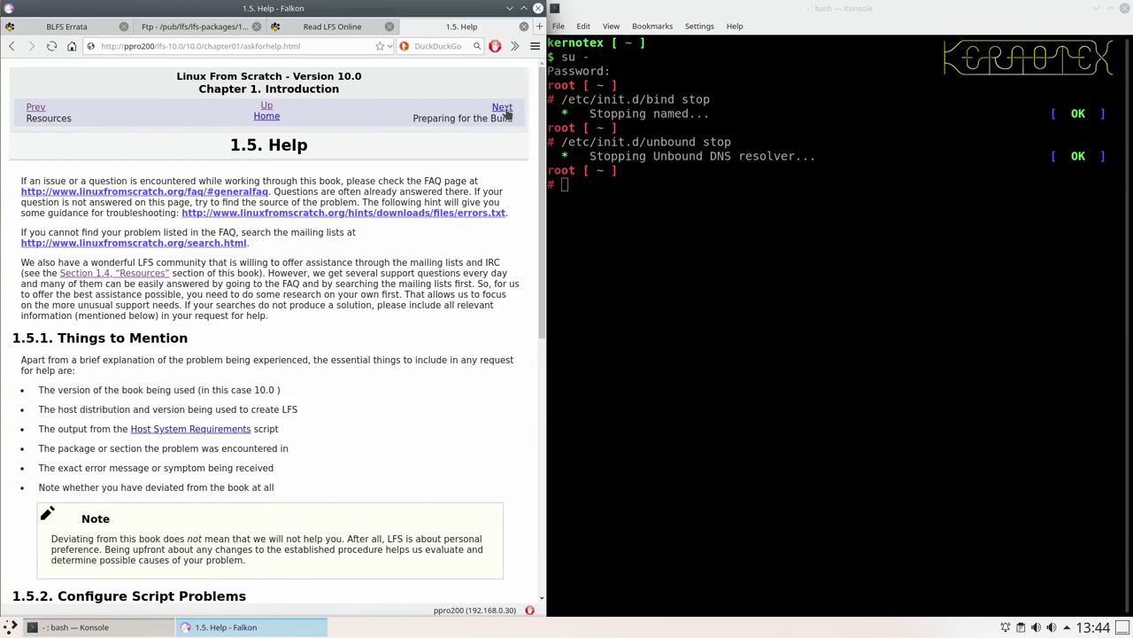
scroll(506, 113, "down", 10)
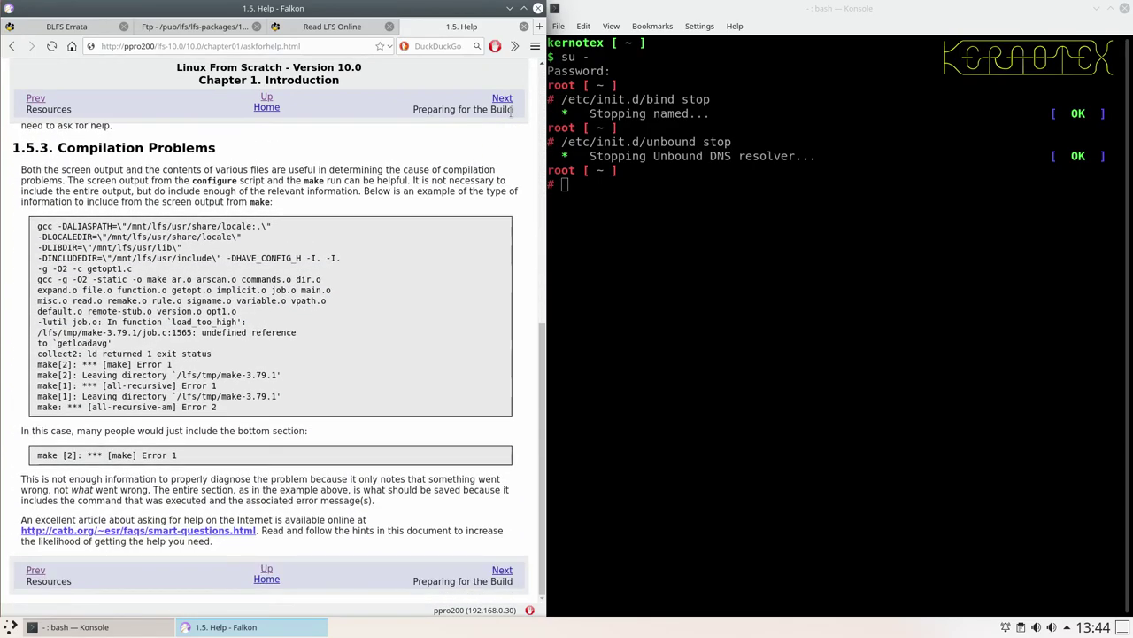
scroll(504, 98, "up", 10)
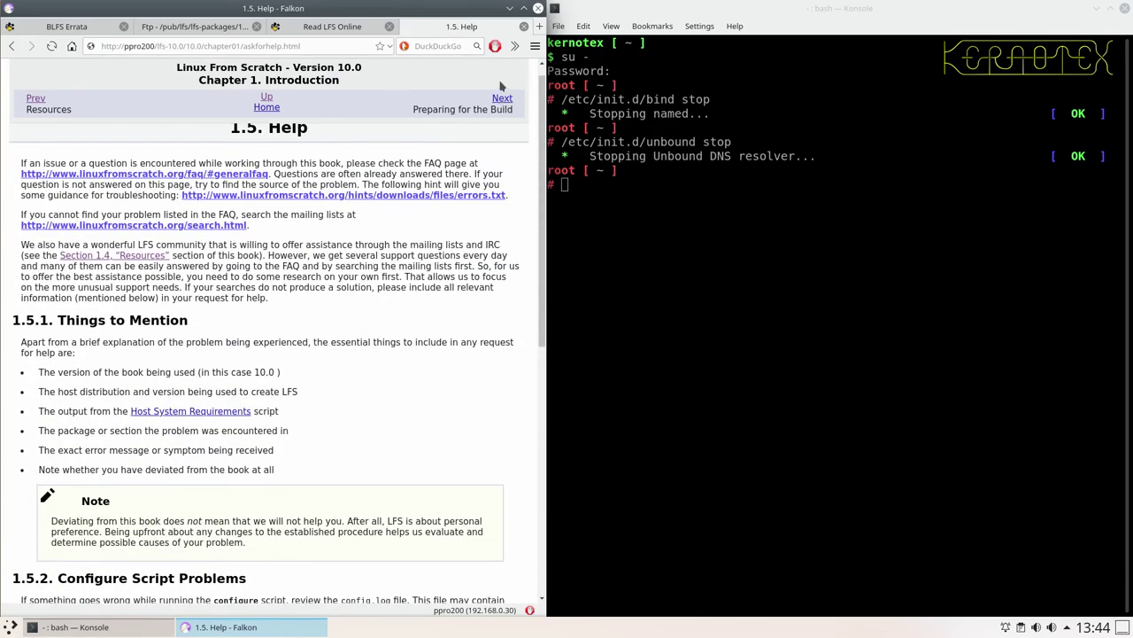
scroll(488, 119, "down", 3)
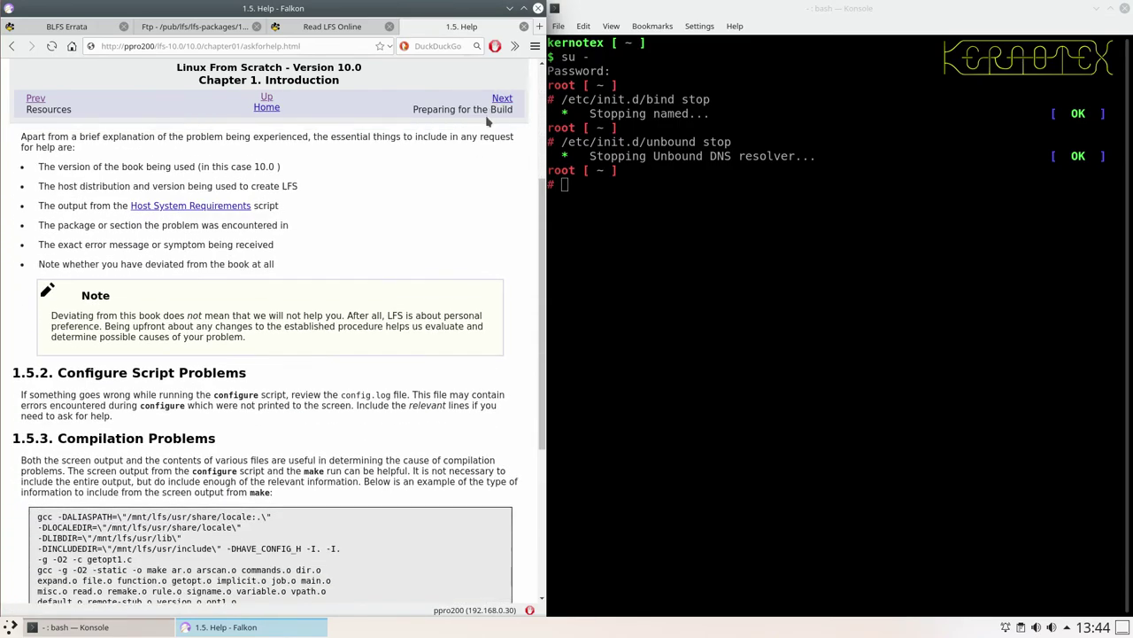
scroll(487, 122, "down", 5)
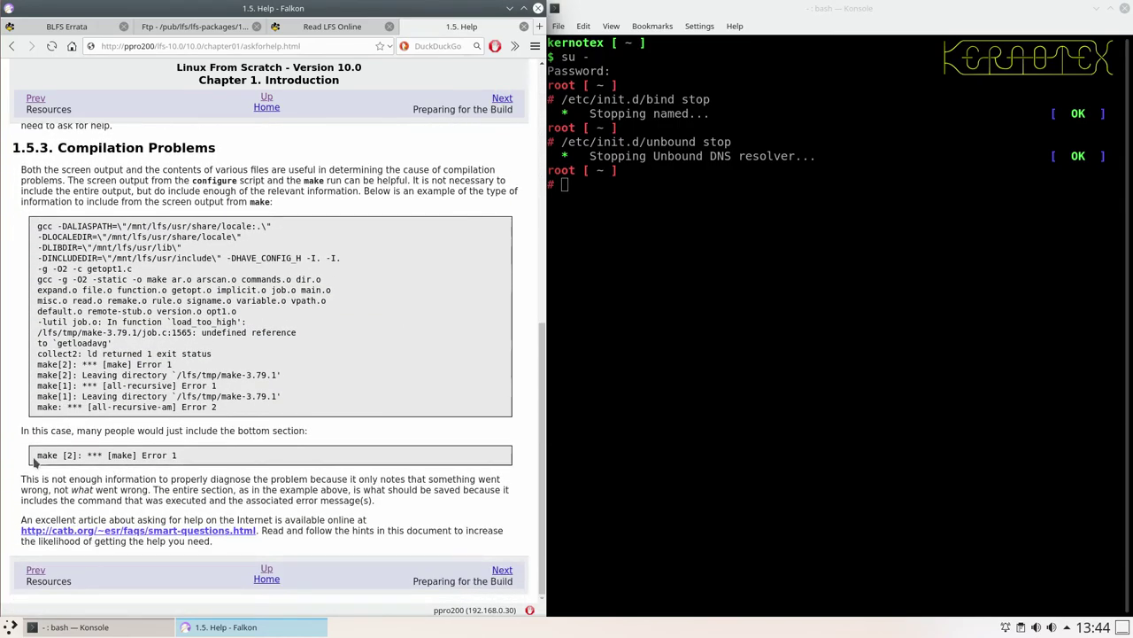
left_click_drag(218, 407, 58, 239)
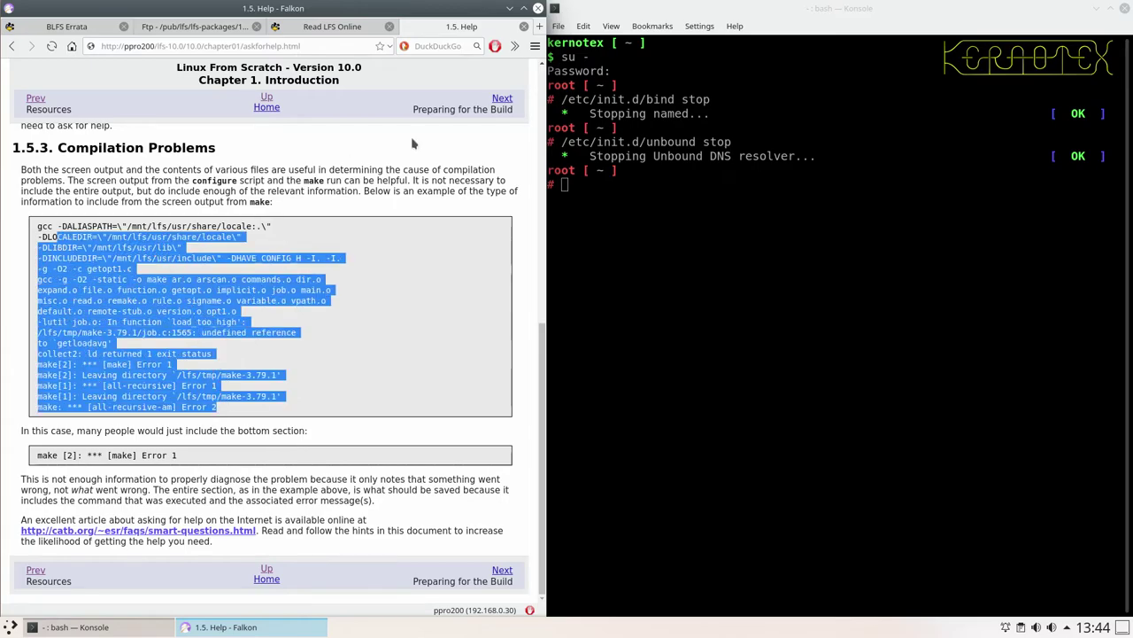
left_click(502, 98)
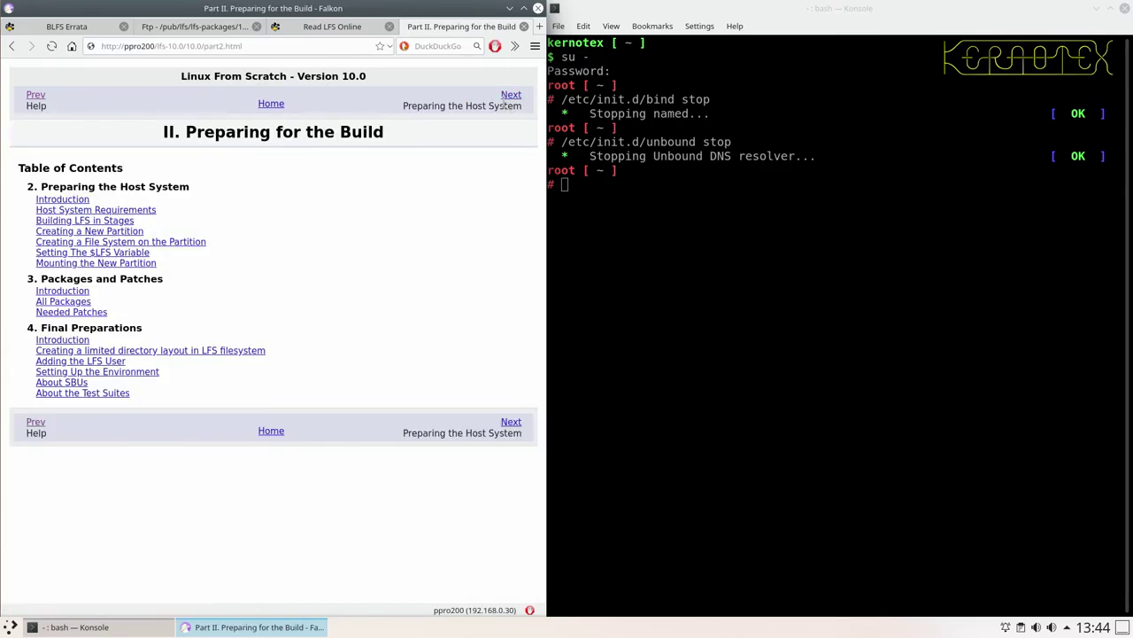
left_click(509, 99)
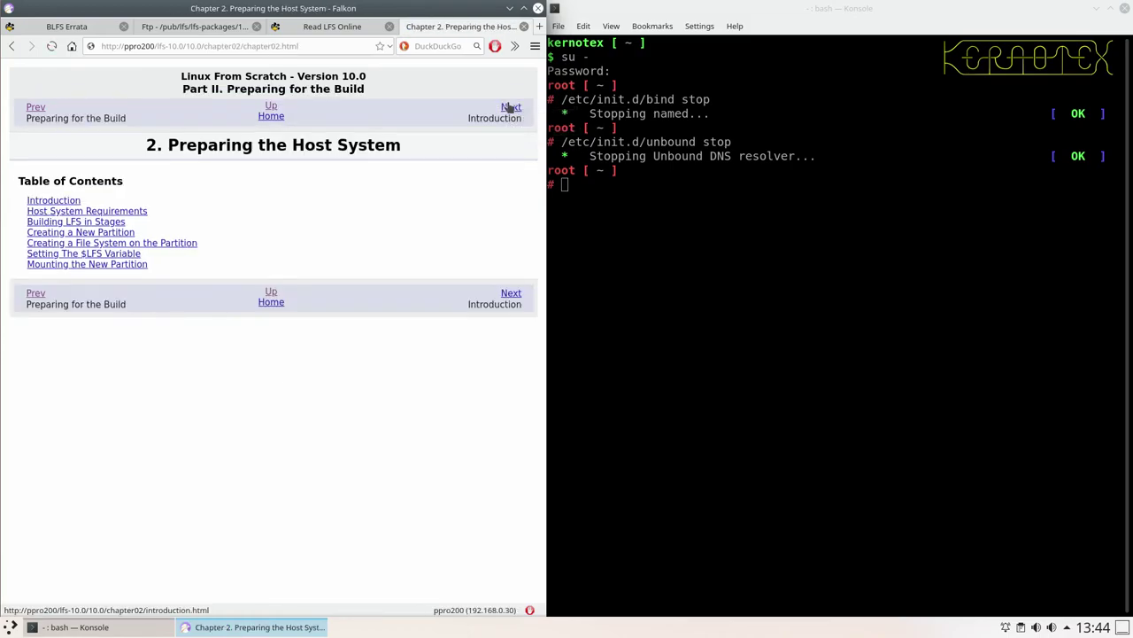
- List the disk partitions with fdisk -l in the root terminal and highlight the /dev/sda10 and /dev/sda9 entries
left_click(683, 263)
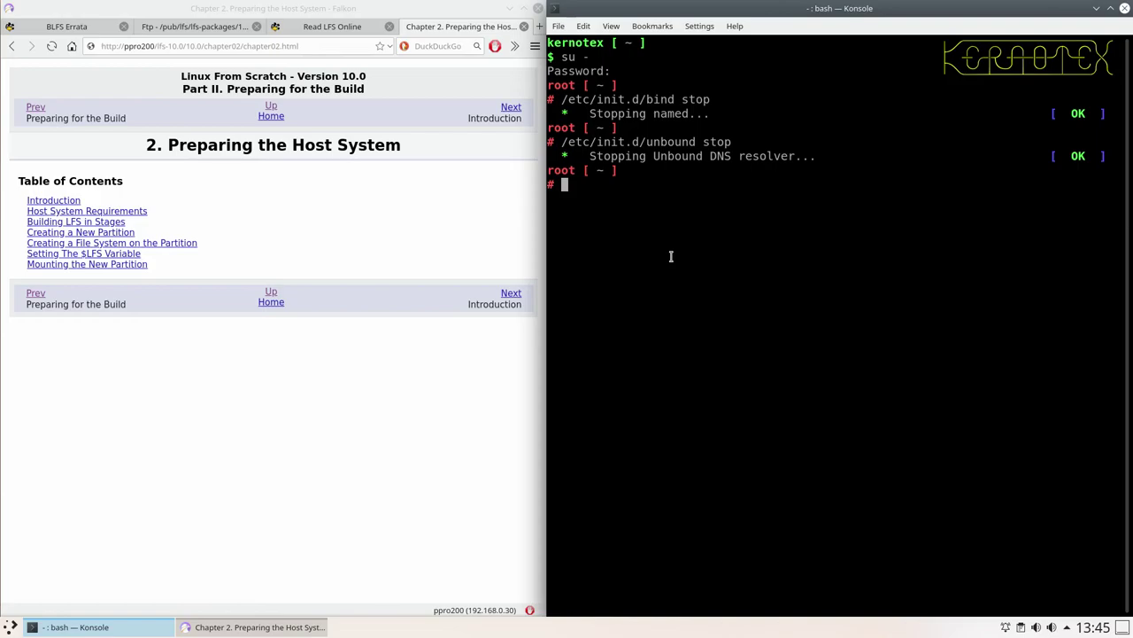
type("fdsik -l")
key("Return")
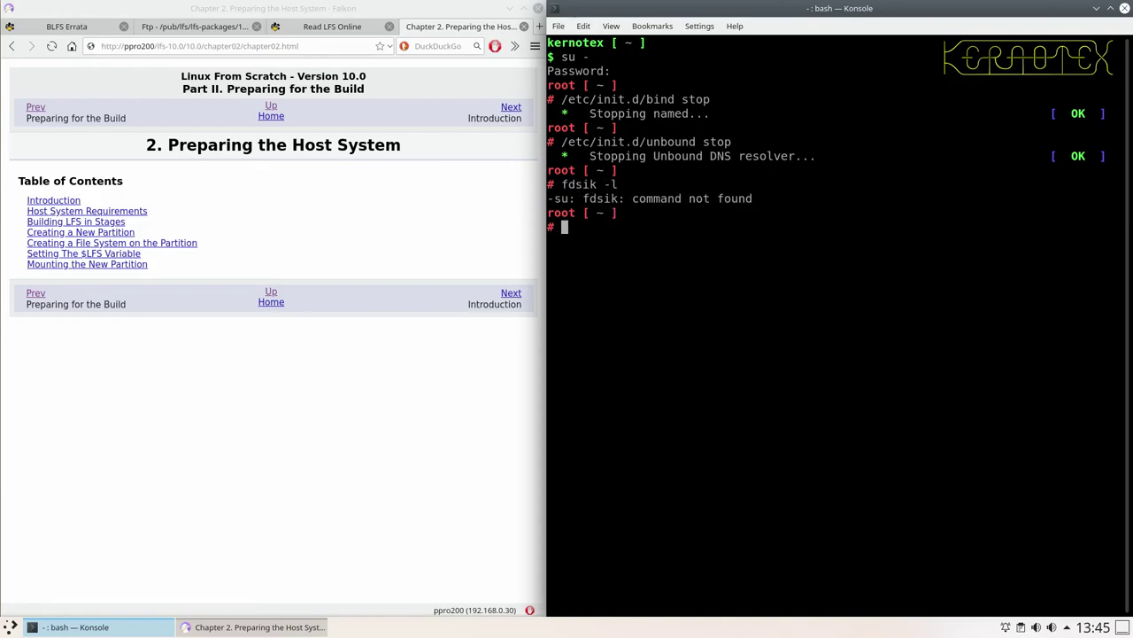
type("fdisk -l")
key("Return")
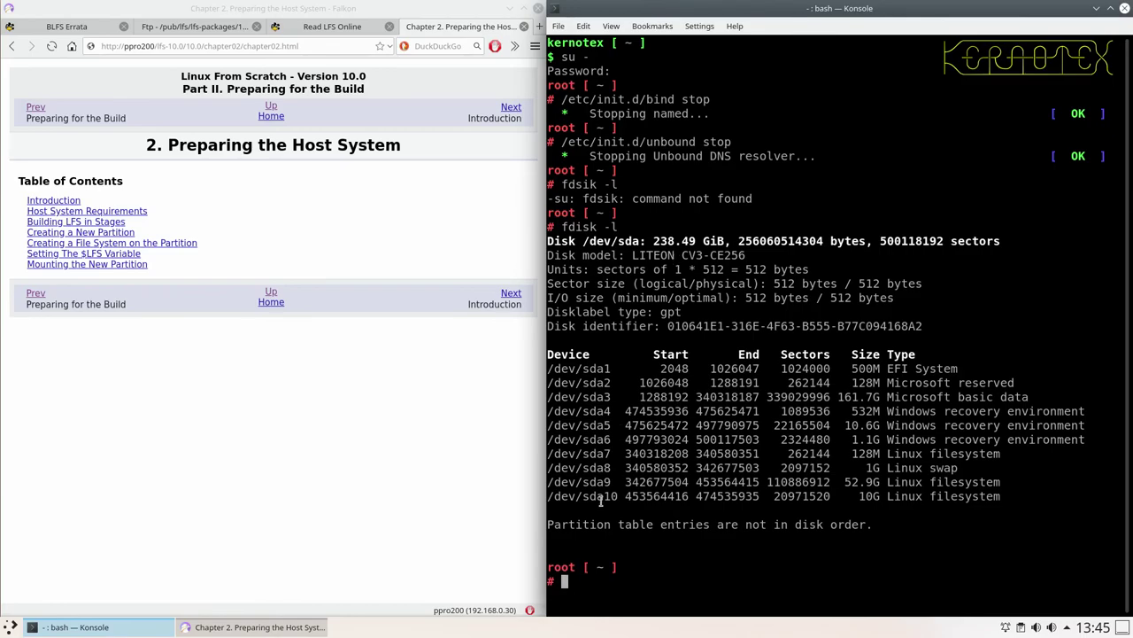
left_click_drag(549, 497, 1003, 496)
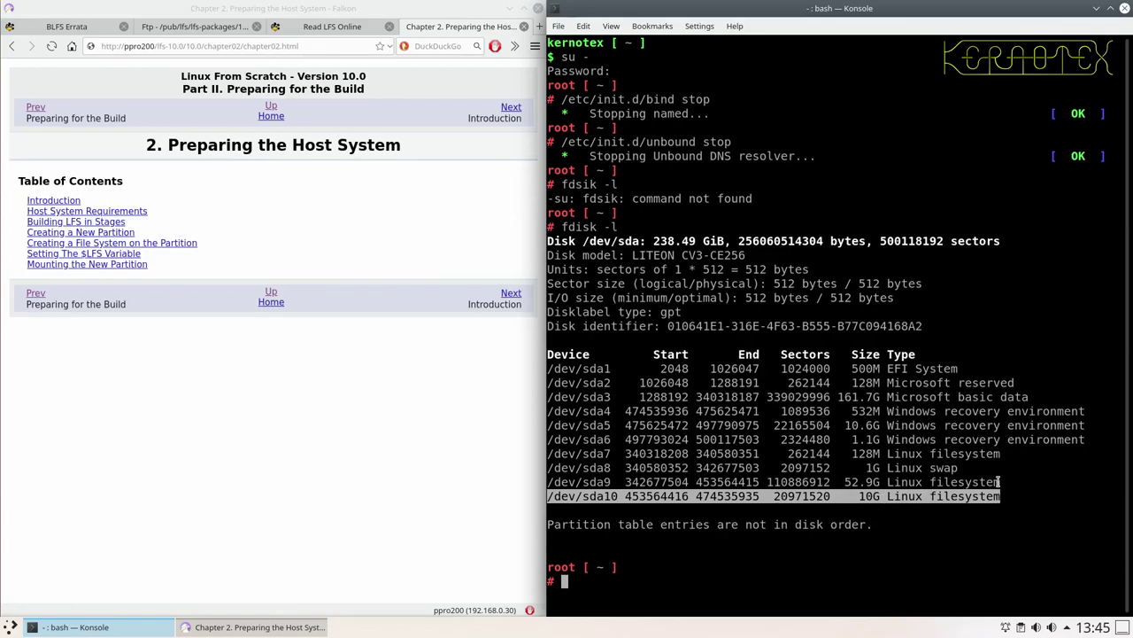
left_click_drag(999, 481, 556, 483)
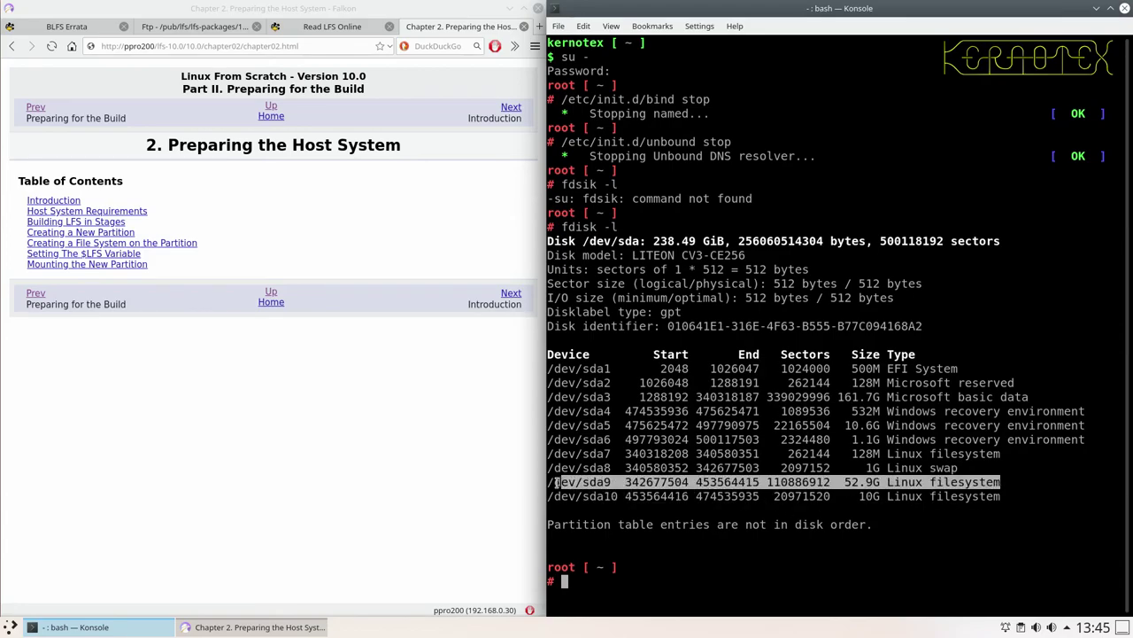
- Check where sda9 is mounted with mount | grep sda9, and highlight the /dev/sda10 entry in the partition list
type("mount | grep ")
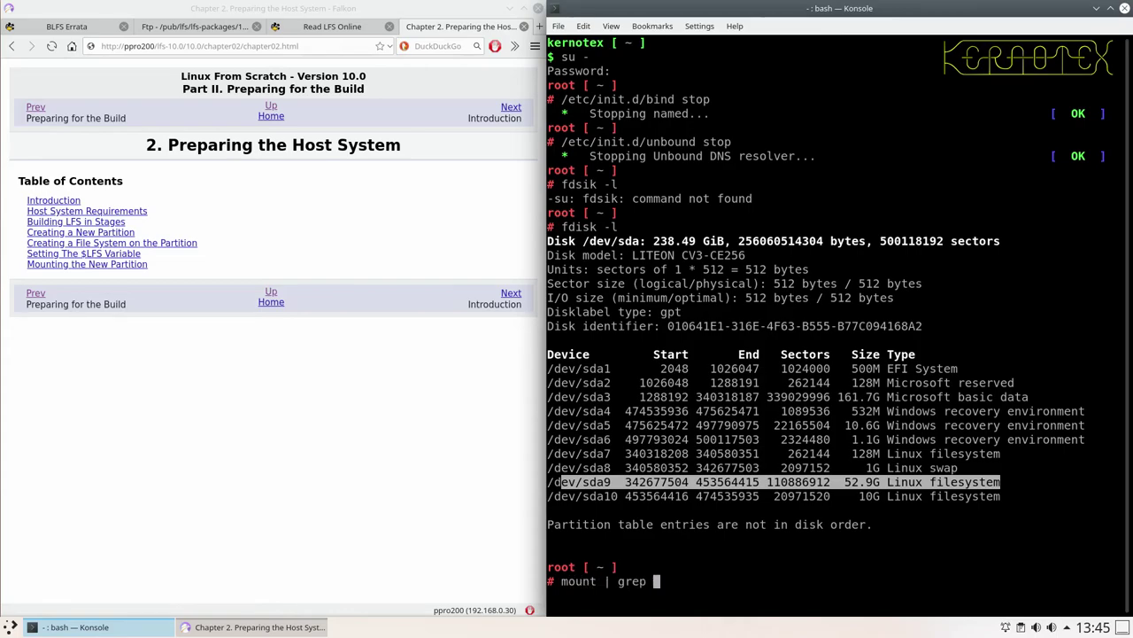
type("sda9")
key("Return")
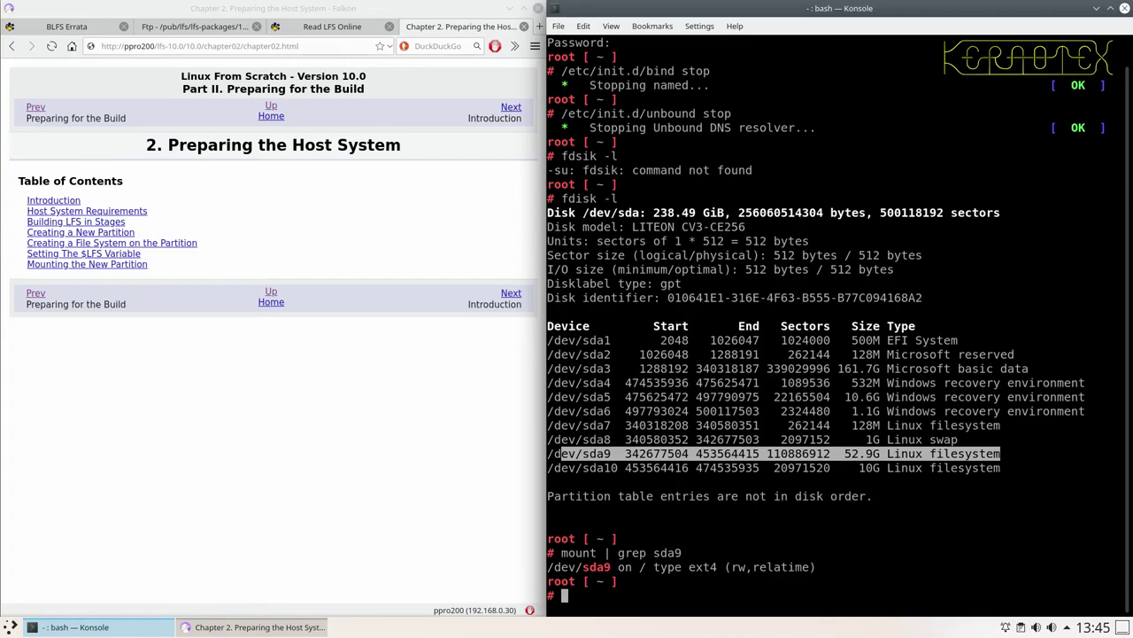
left_click(646, 558)
double_click(625, 567)
left_click(638, 567)
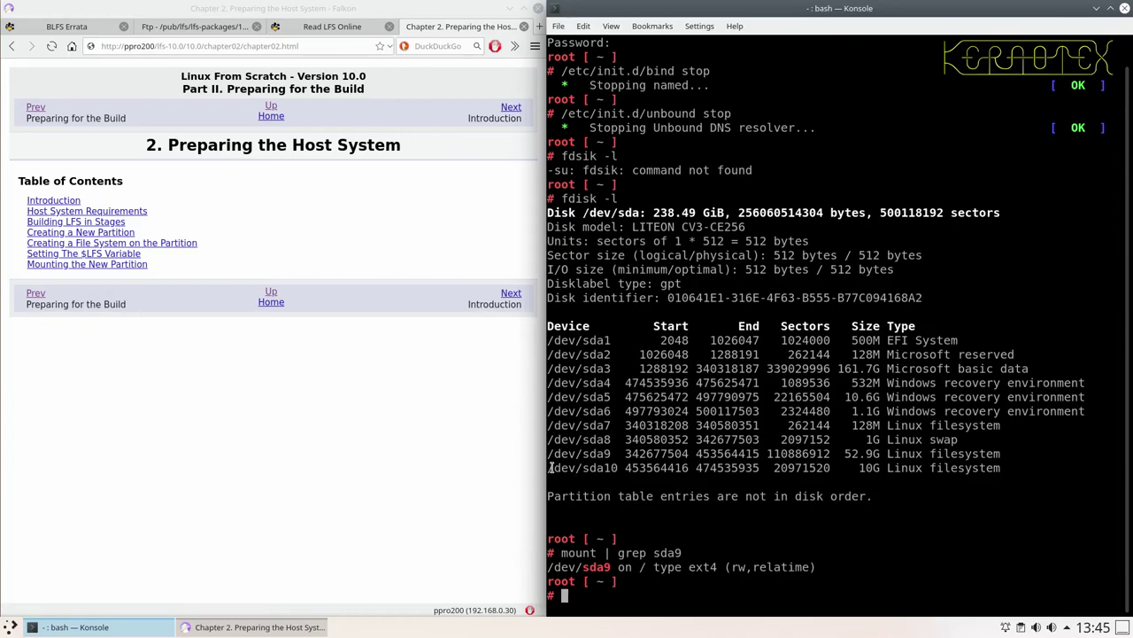
left_click_drag(554, 468, 924, 467)
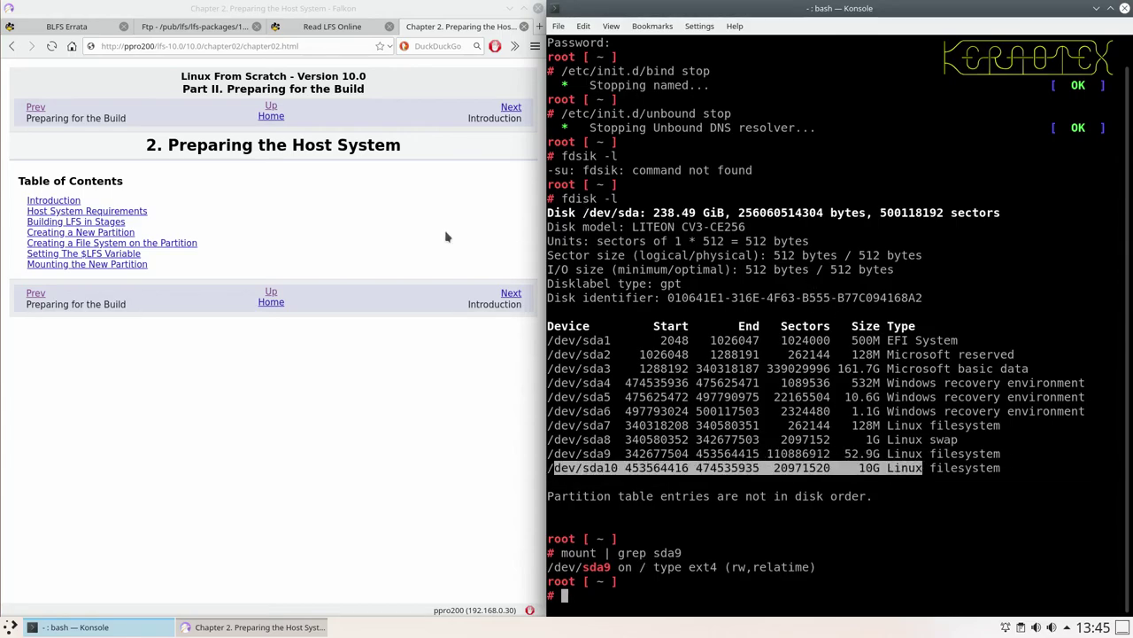
- Continue past section 2.1 to 2.2, Host System Requirements, and read through the required software down to the version-check.sh script
left_click(512, 109)
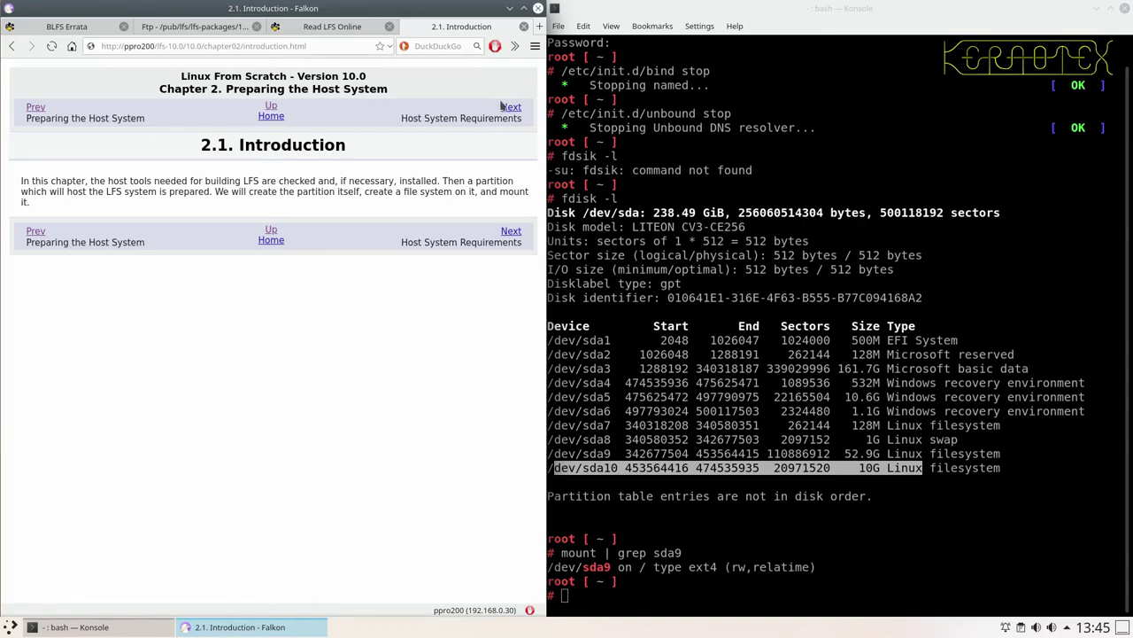
left_click(509, 107)
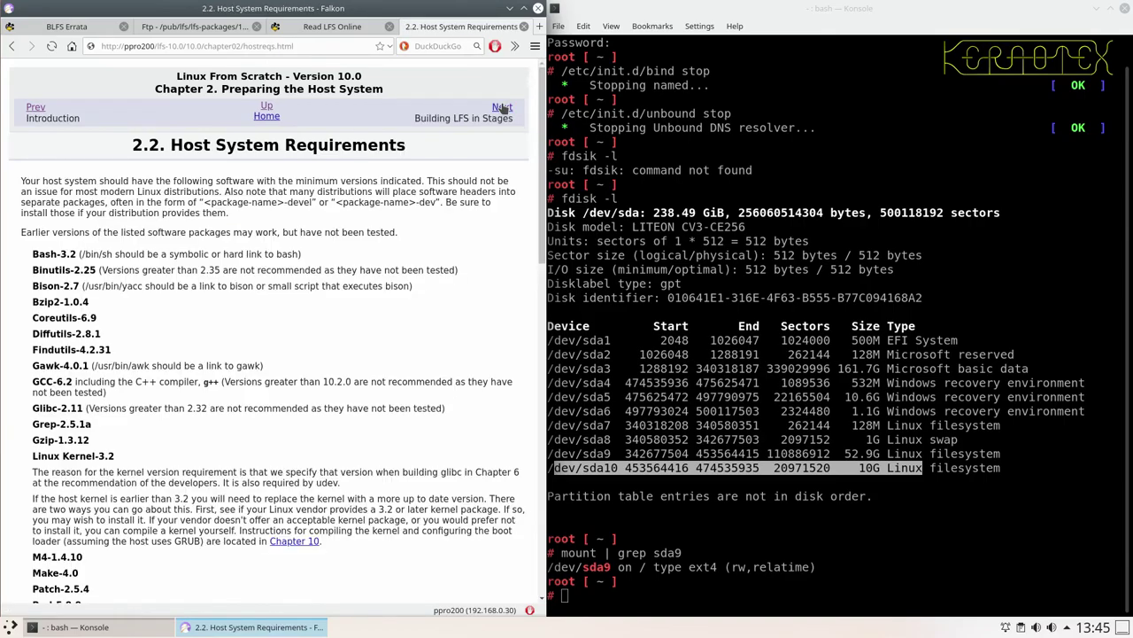
scroll(391, 219, "down", 4)
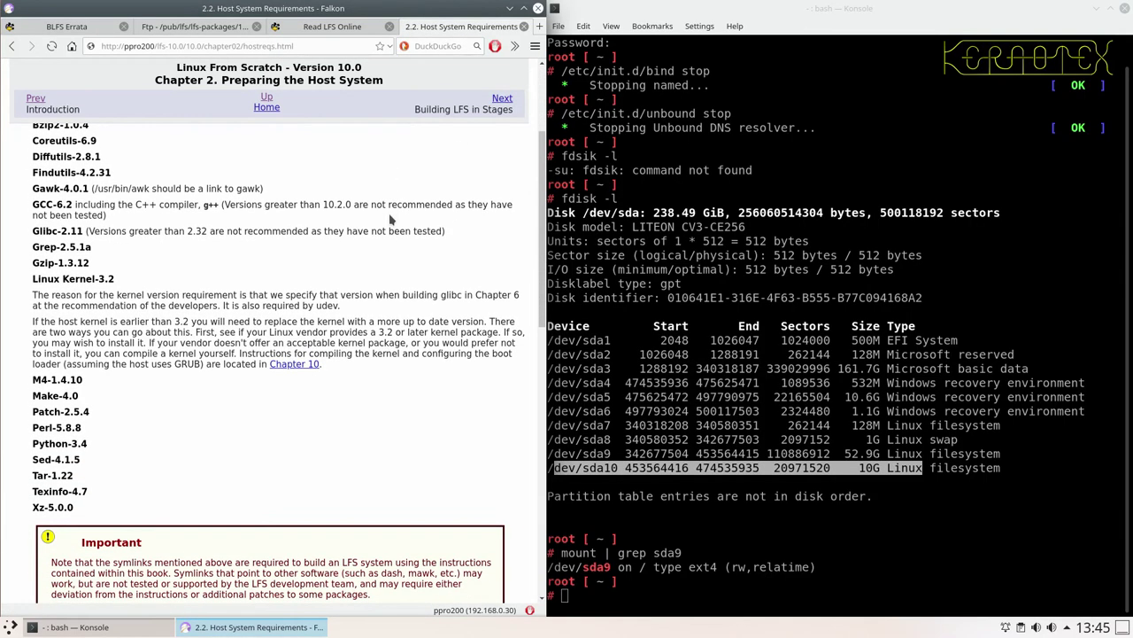
scroll(390, 219, "down", 3)
scroll(383, 236, "down", 3)
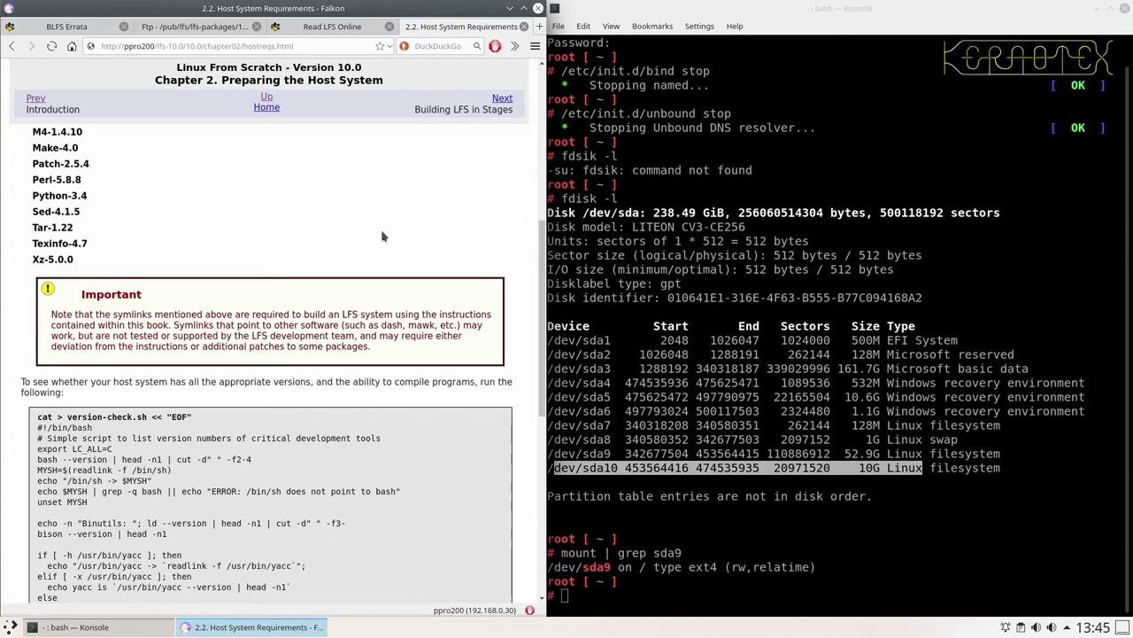
scroll(374, 241, "down", 3)
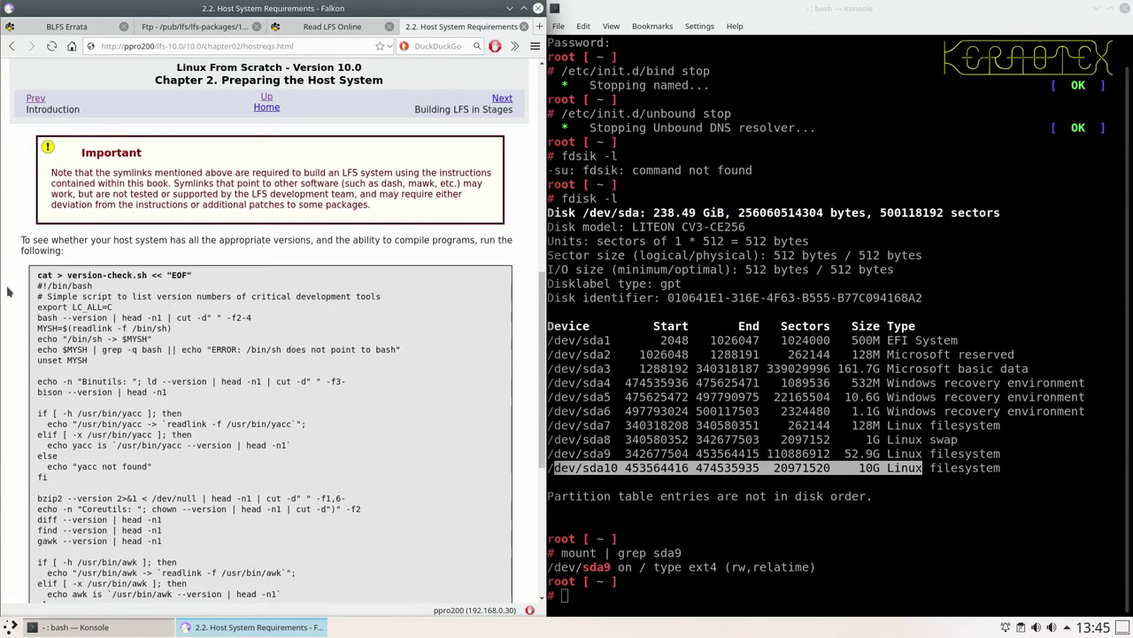
- Copy the whole version-check.sh block from the book into the root terminal and run the script with bash
left_click_drag(39, 274, 150, 549)
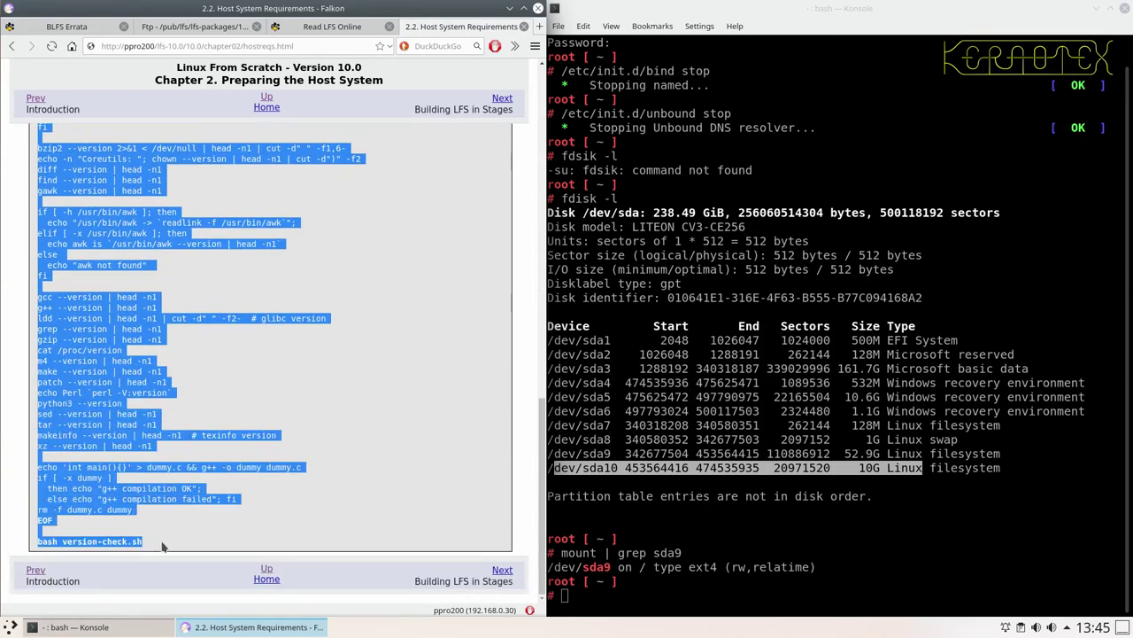
middle_click(773, 393)
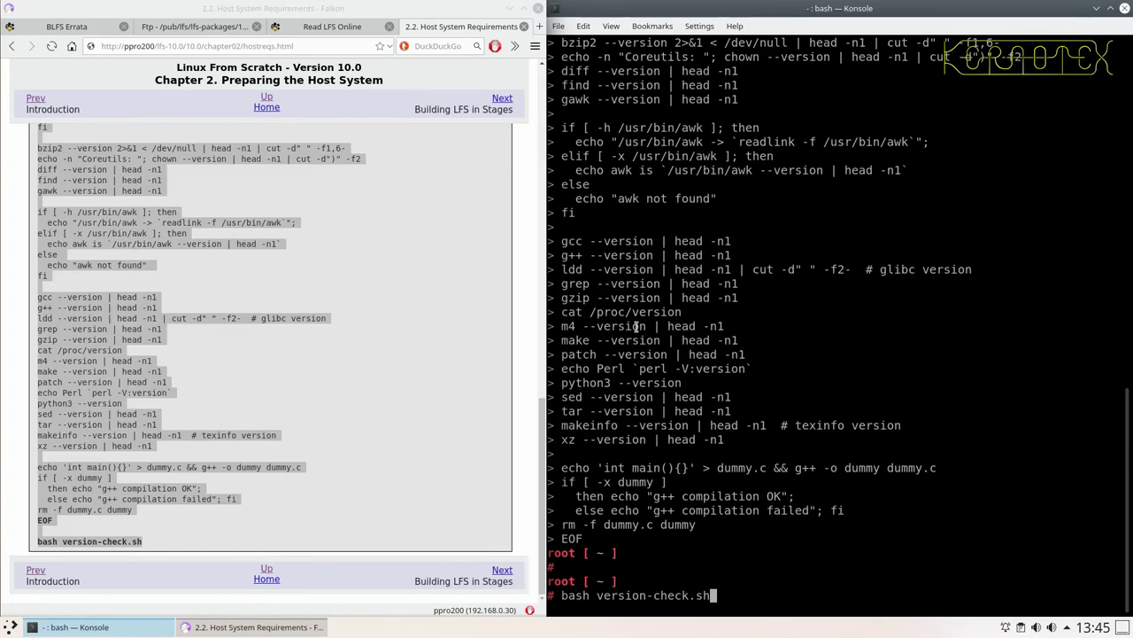
key("Return")
- Compare the versions reported by version-check.sh with the book's minimum requirements, and examine the g++ compilation check
scroll(348, 327, "up", 1)
scroll(348, 327, "up", 4)
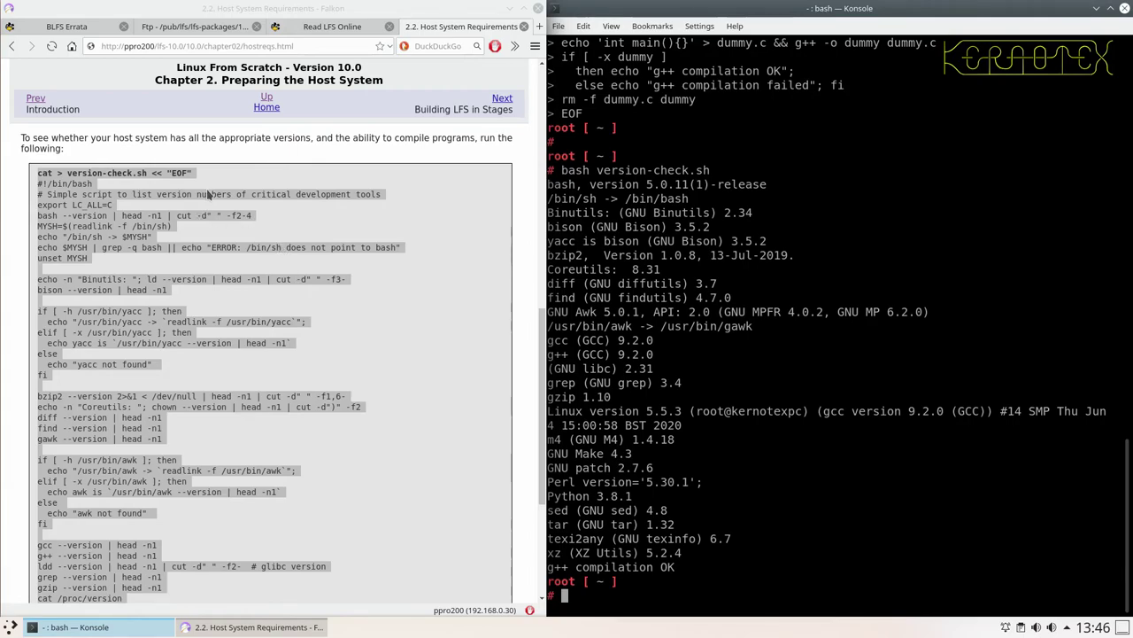
scroll(210, 202, "up", 13)
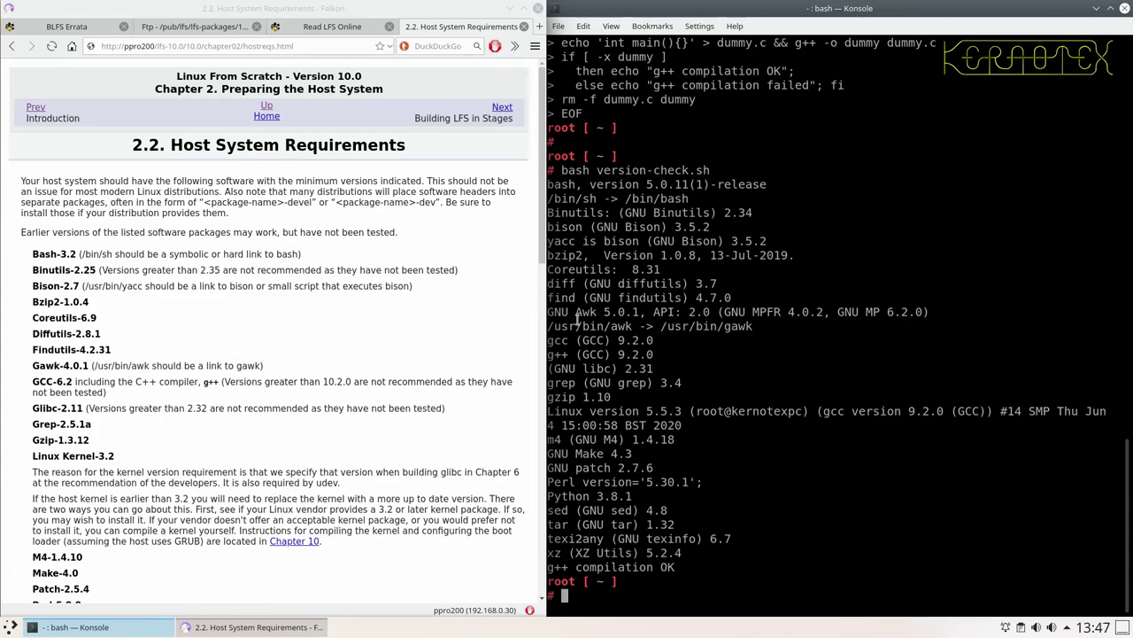
scroll(257, 394, "down", 2)
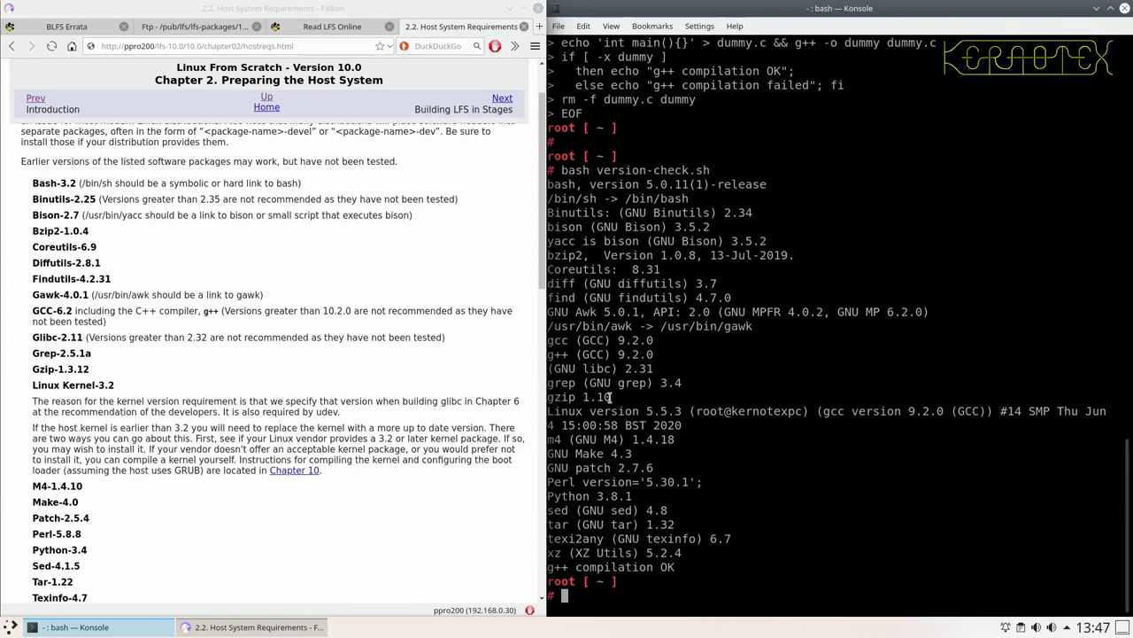
scroll(111, 316, "down", 2)
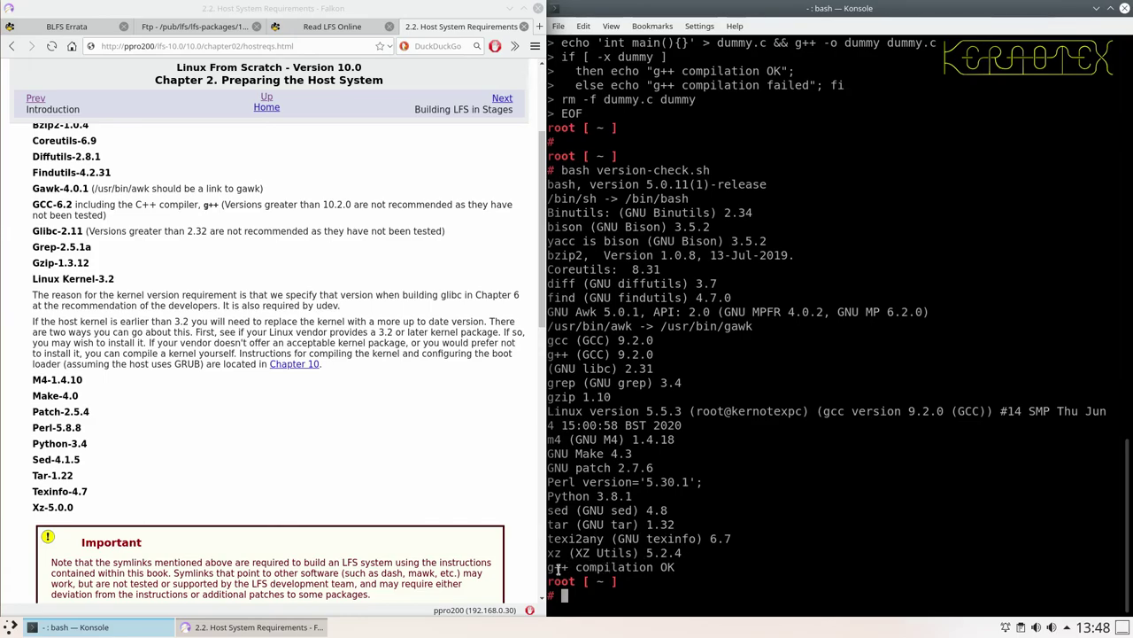
left_click_drag(557, 568, 638, 569)
scroll(312, 458, "down", 3)
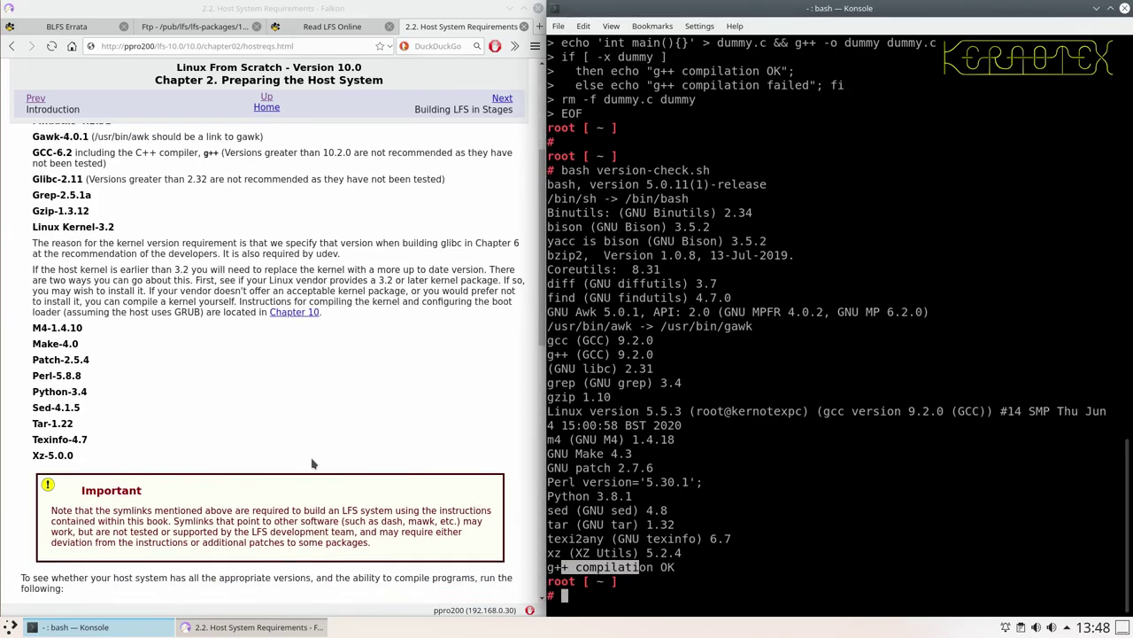
scroll(311, 457, "down", 12)
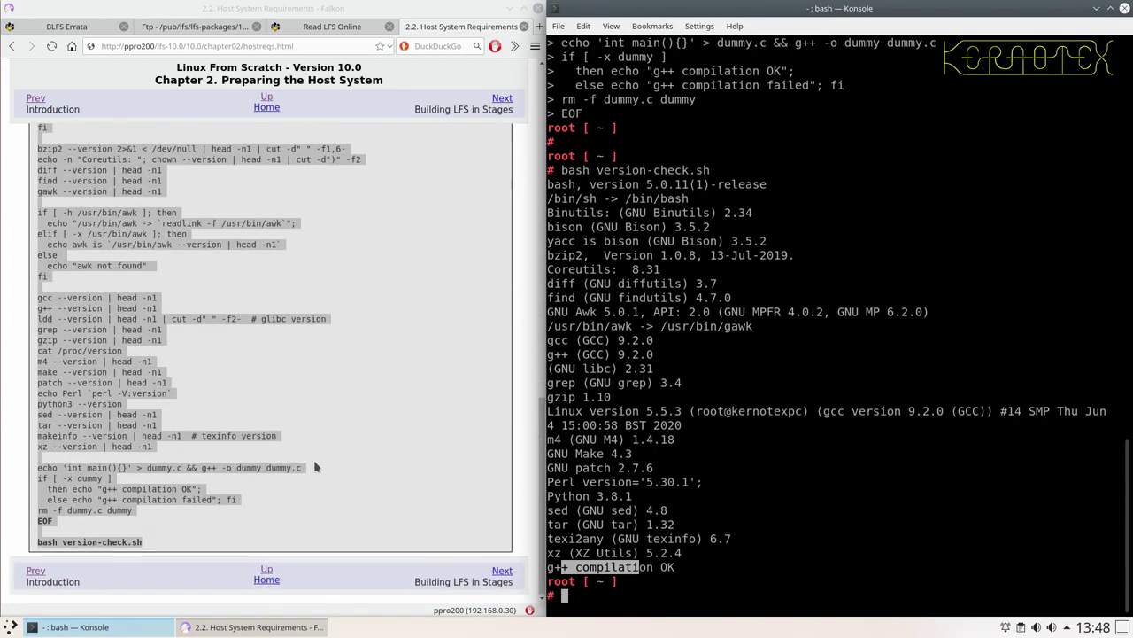
- Continue through sections 2.3, Building LFS in Stages, and 2.4, Creating a New Partition, to 2.5, Creating a File System on the Partition
left_click(512, 580)
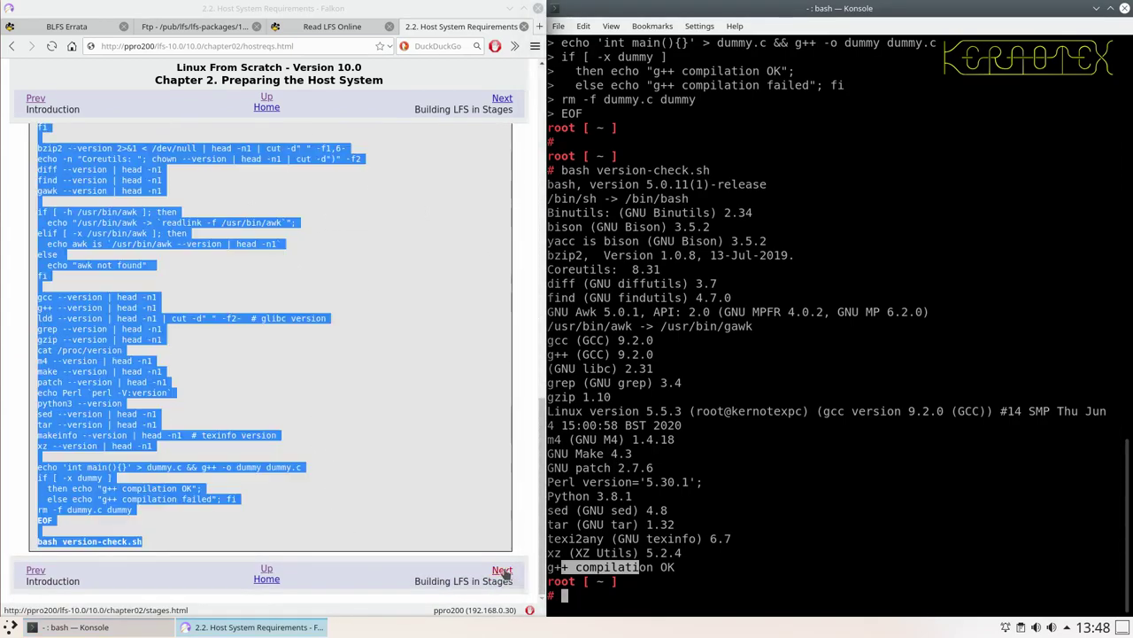
scroll(450, 525, "down", 1)
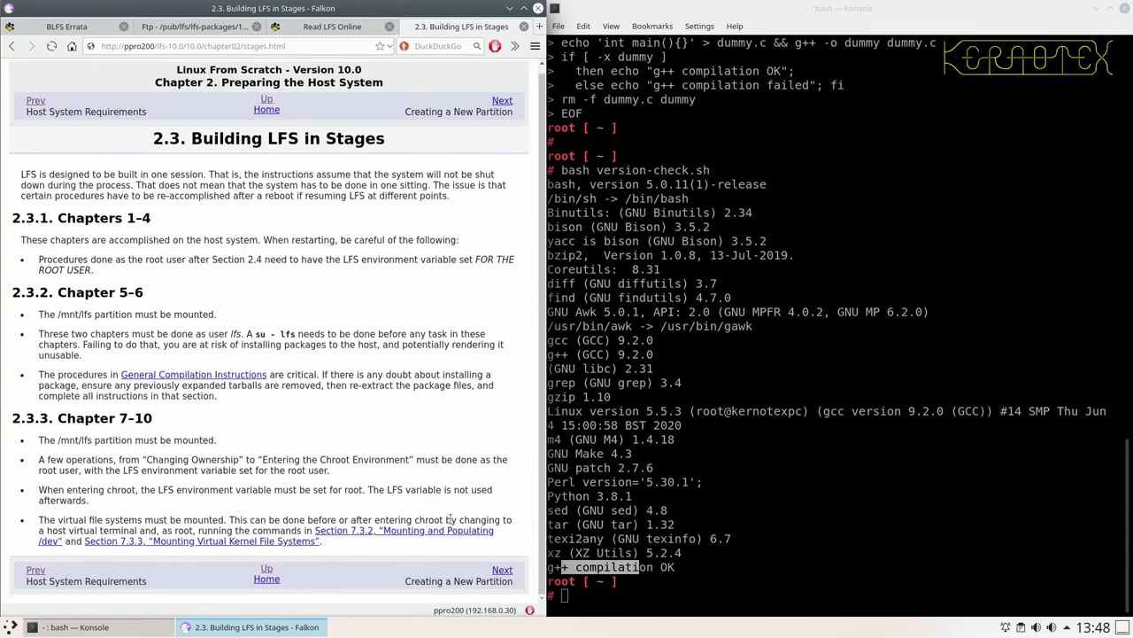
left_click(502, 571)
scroll(481, 553, "down", 5)
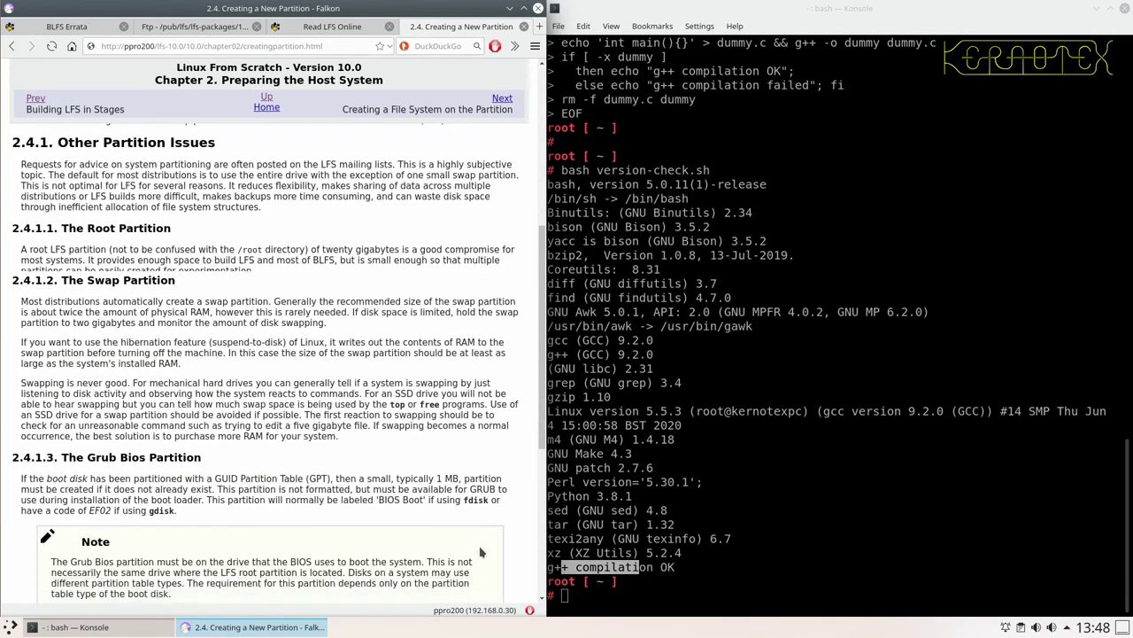
scroll(481, 552, "down", 3)
scroll(481, 551, "down", 1)
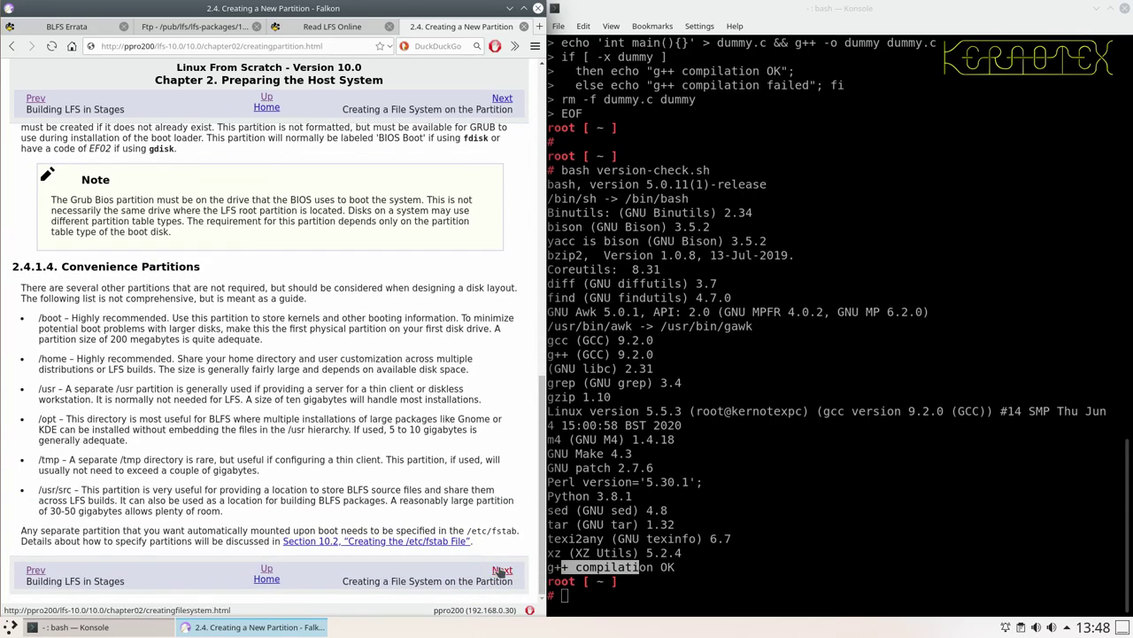
left_click(502, 571)
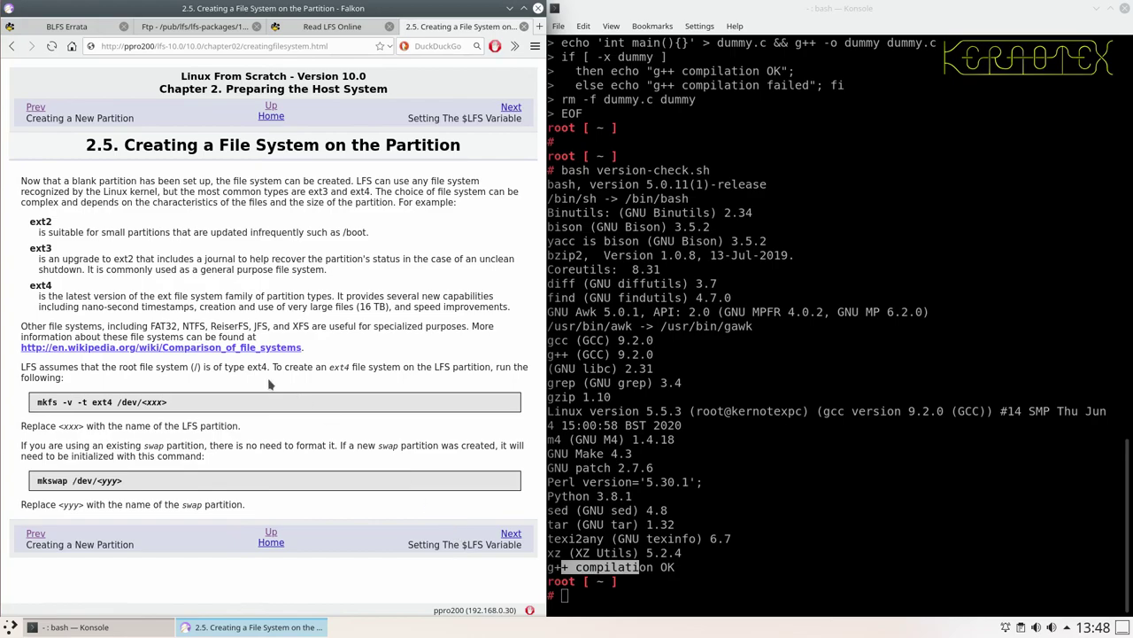
- Force a file system check of the LFS partition in the root terminal with e2fsck -f /dev/sda10
left_click(717, 406)
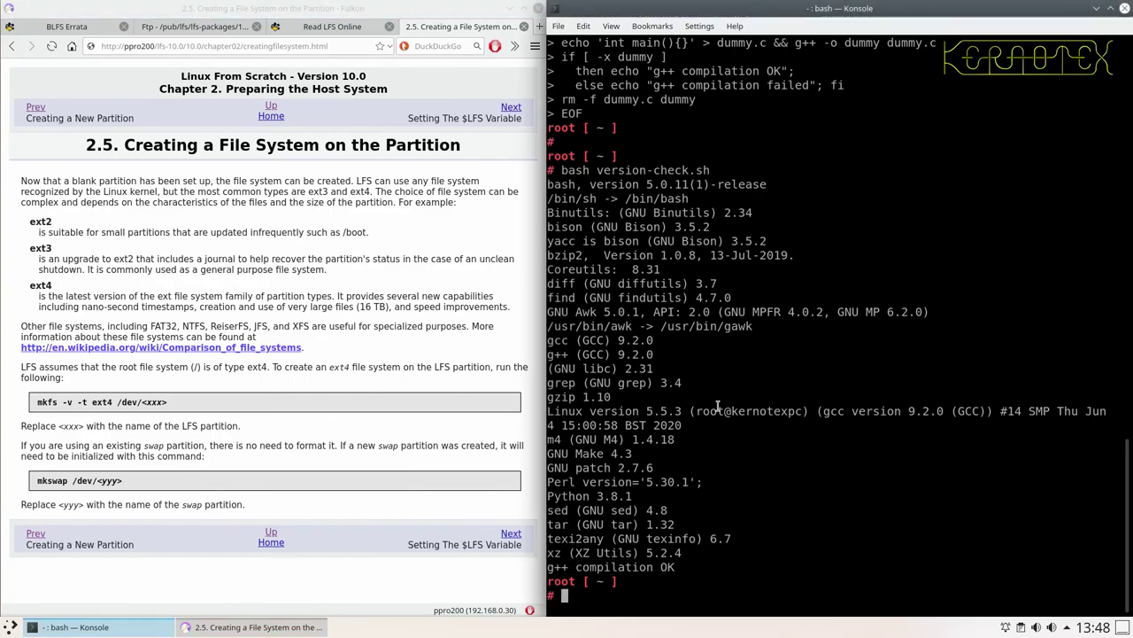
type("e2fsck -f /dev/sda10")
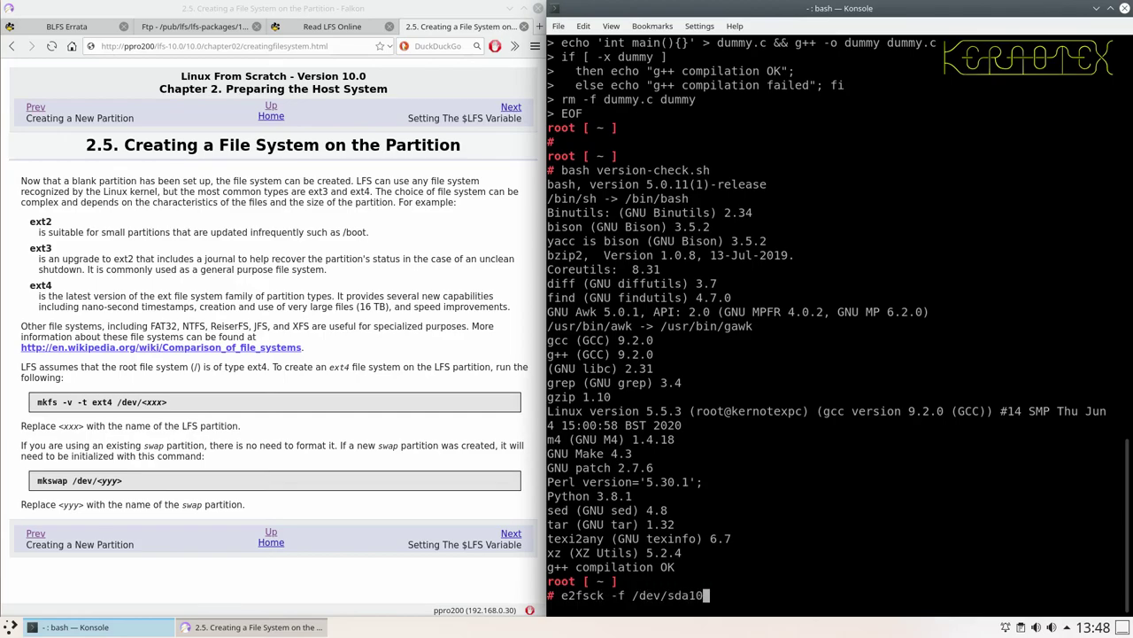
key("Return")
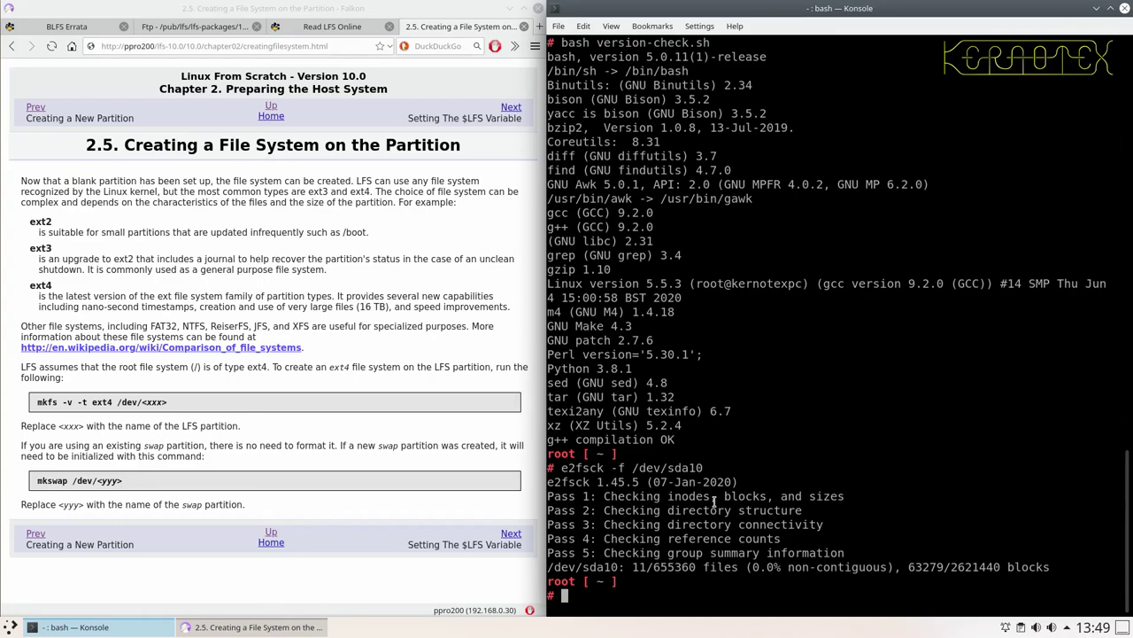
- Check the /dev/sda8 swap entry in the output of fdisk -l /dev/sda and cat /etc/fstab, and continue to section 2.6, Setting The $LFS Variable
type("fdisk -l /dev/sda")
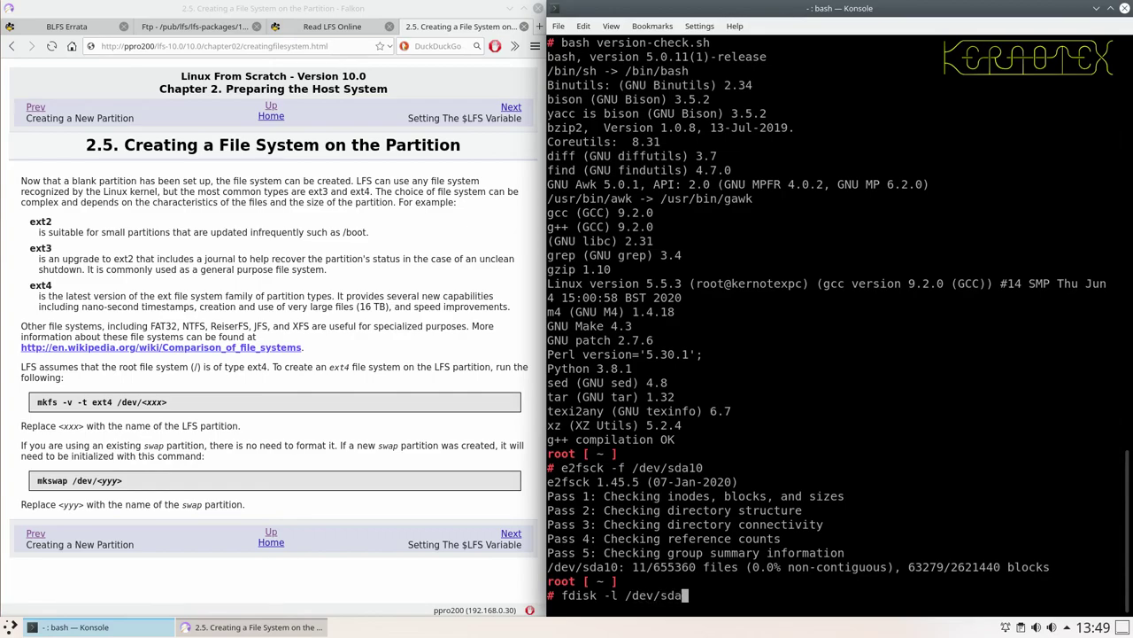
key("Return")
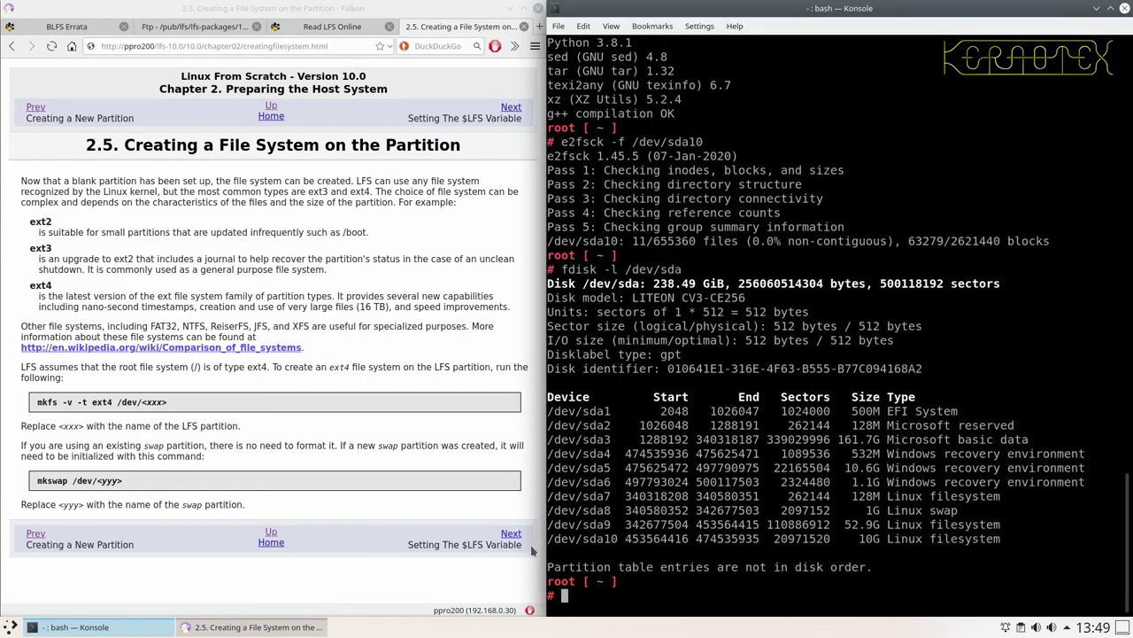
left_click_drag(550, 511, 613, 503)
type("cat /etc/fstab")
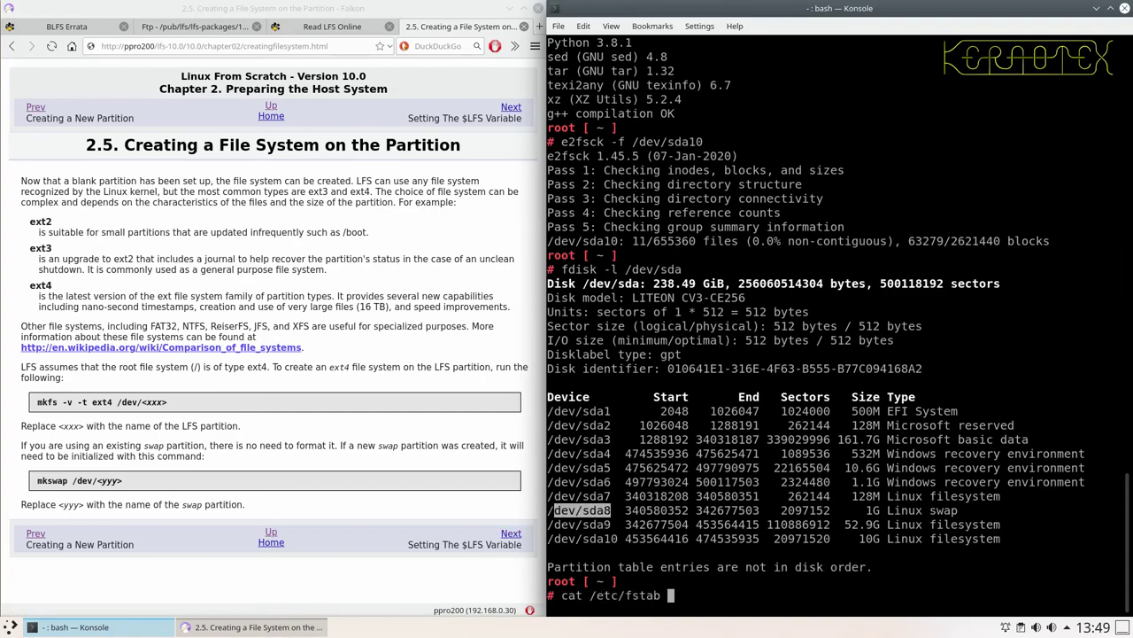
key("Return")
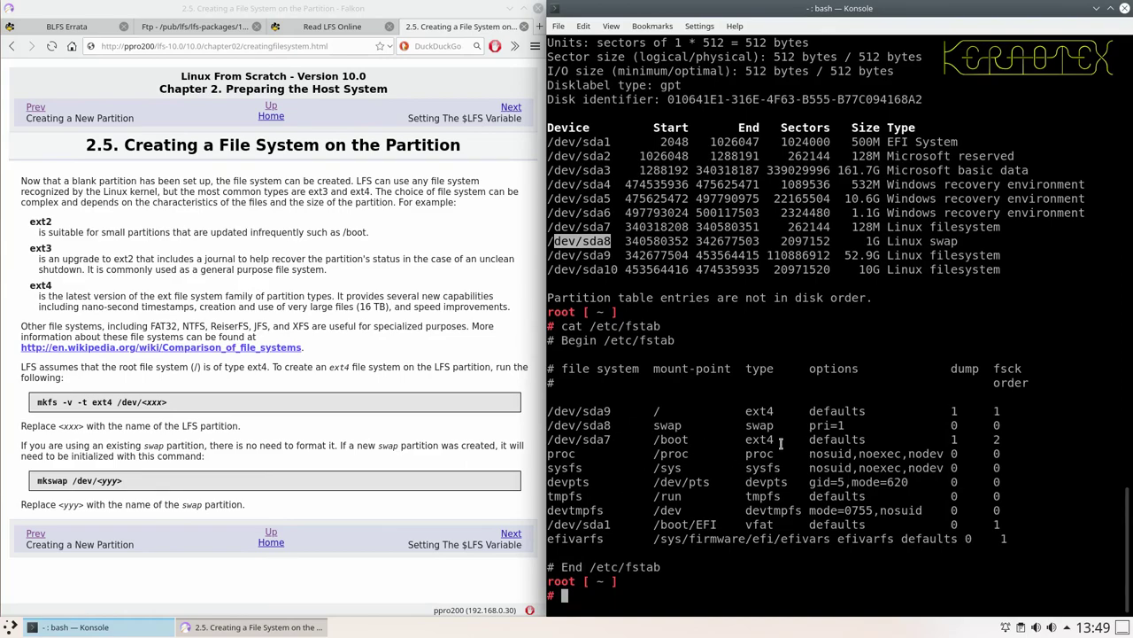
left_click_drag(570, 426, 1009, 424)
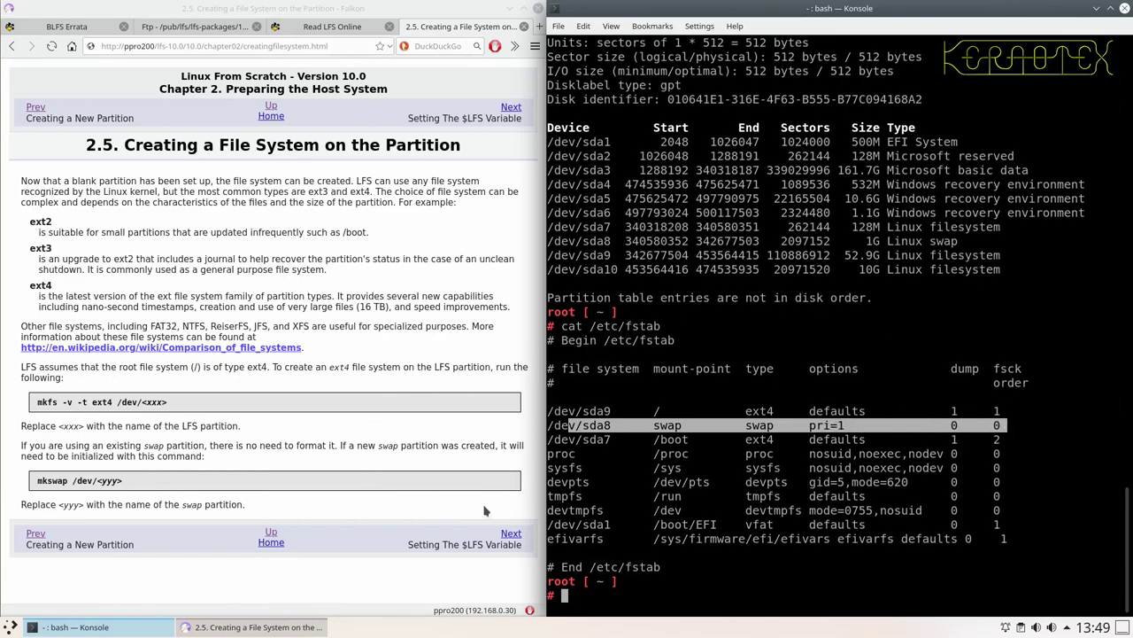
left_click(511, 533)
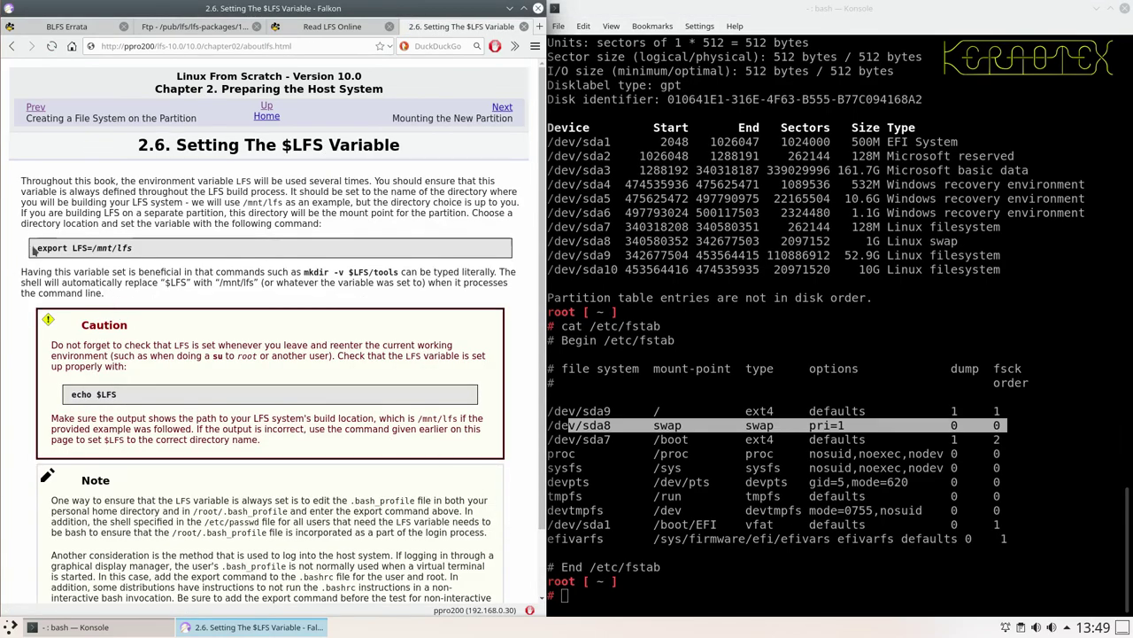
left_click_drag(36, 248, 89, 248)
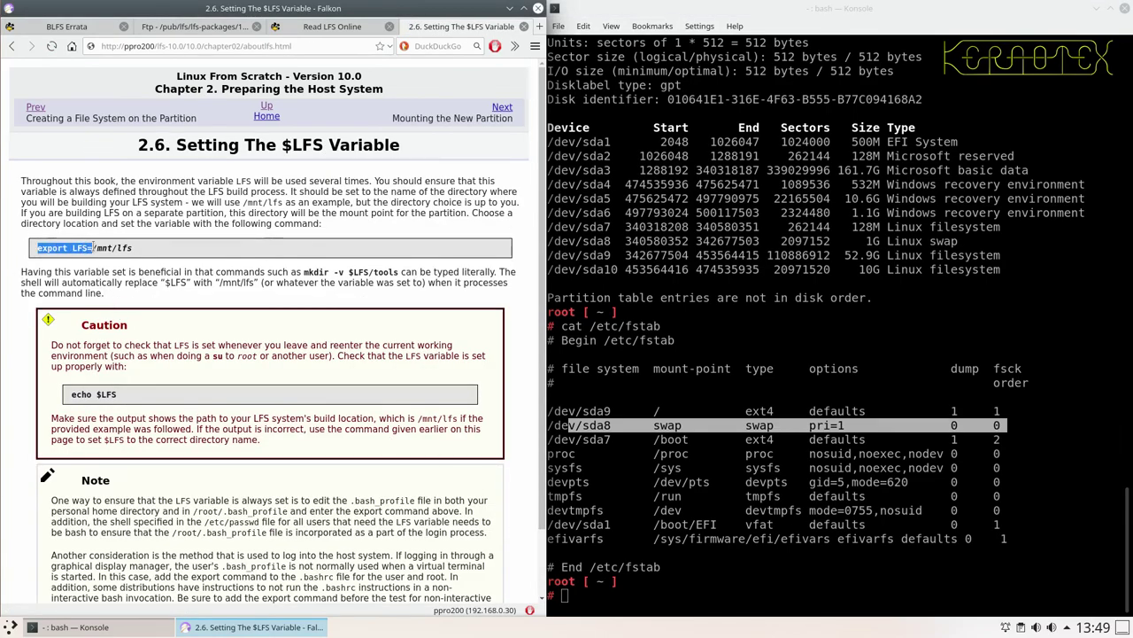
middle_click(751, 301)
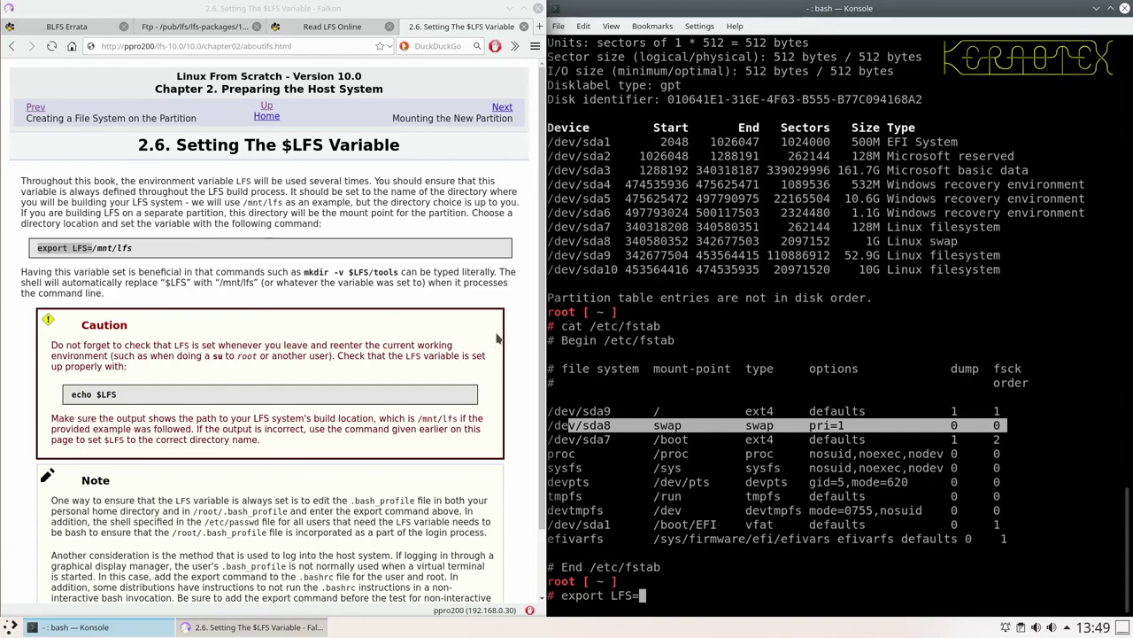
key("BackSpace")
key("BackSpace")
key("BackSpace")
key("BackSpace")
key("BackSpace")
key("BackSpace")
key("BackSpace")
key("BackSpace")
key("BackSpace")
key("BackSpace")
key("BackSpace")
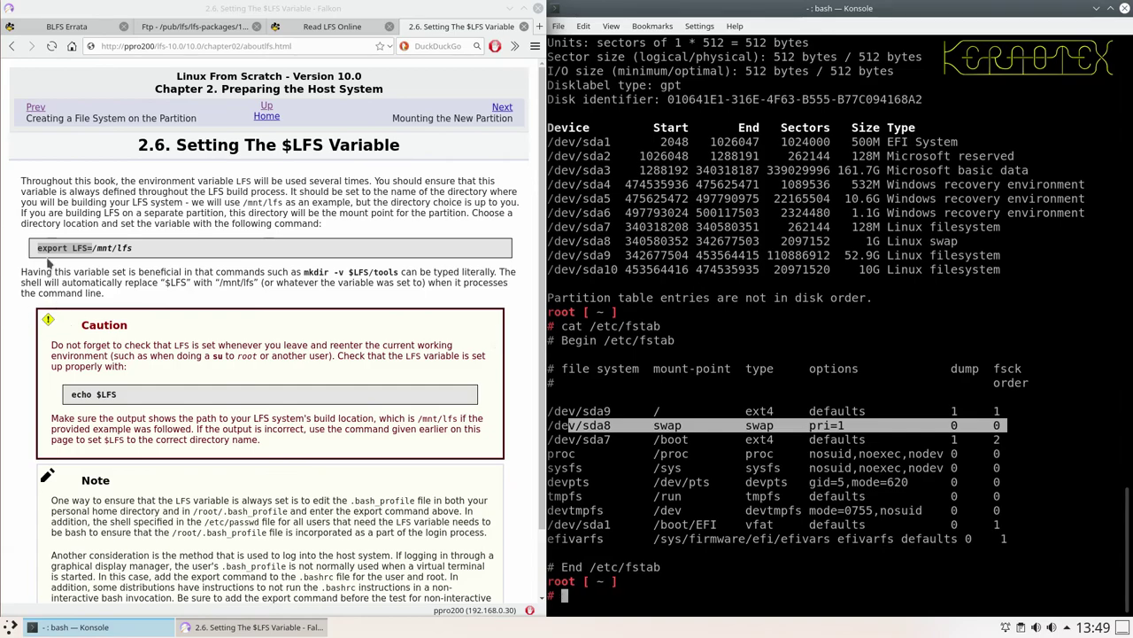
- Copy export LFS=/mnt/lfs from the book into the root terminal and run it, and check the variable with echo $LFS
left_click(39, 247)
left_click_drag(35, 251, 142, 259)
middle_click(680, 329)
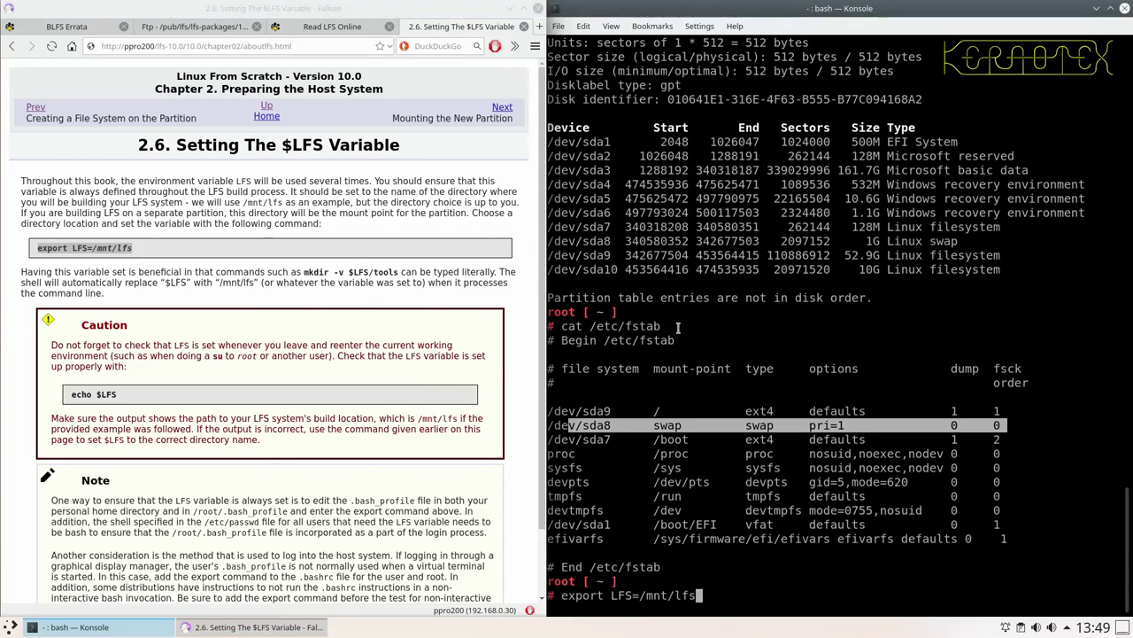
key("Return")
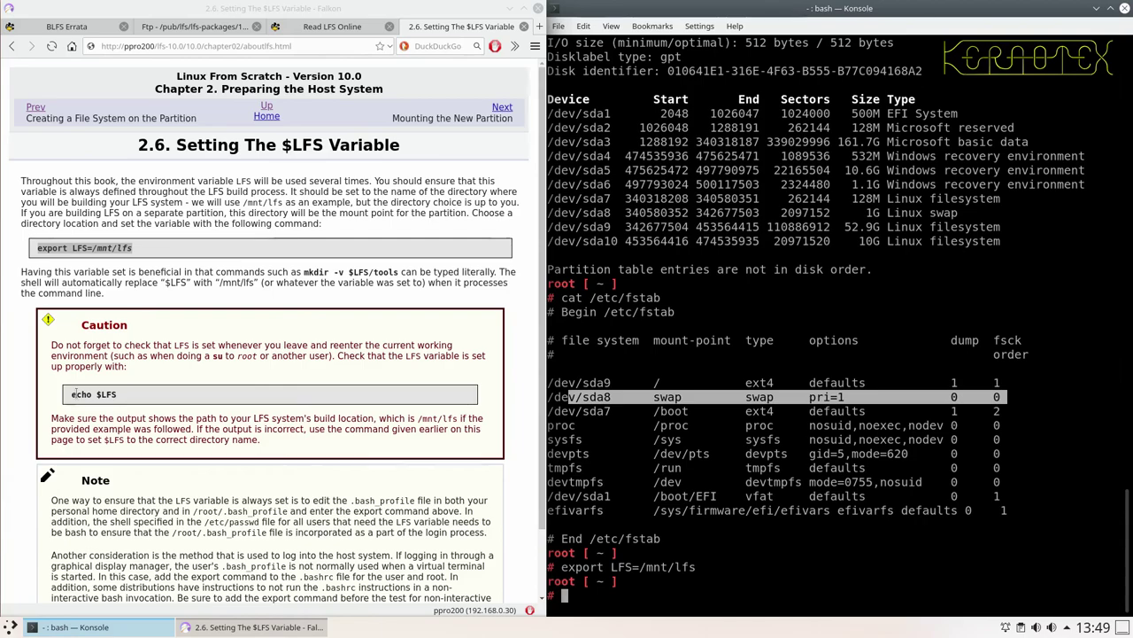
left_click_drag(73, 394, 272, 400)
middle_click(777, 383)
key("Return")
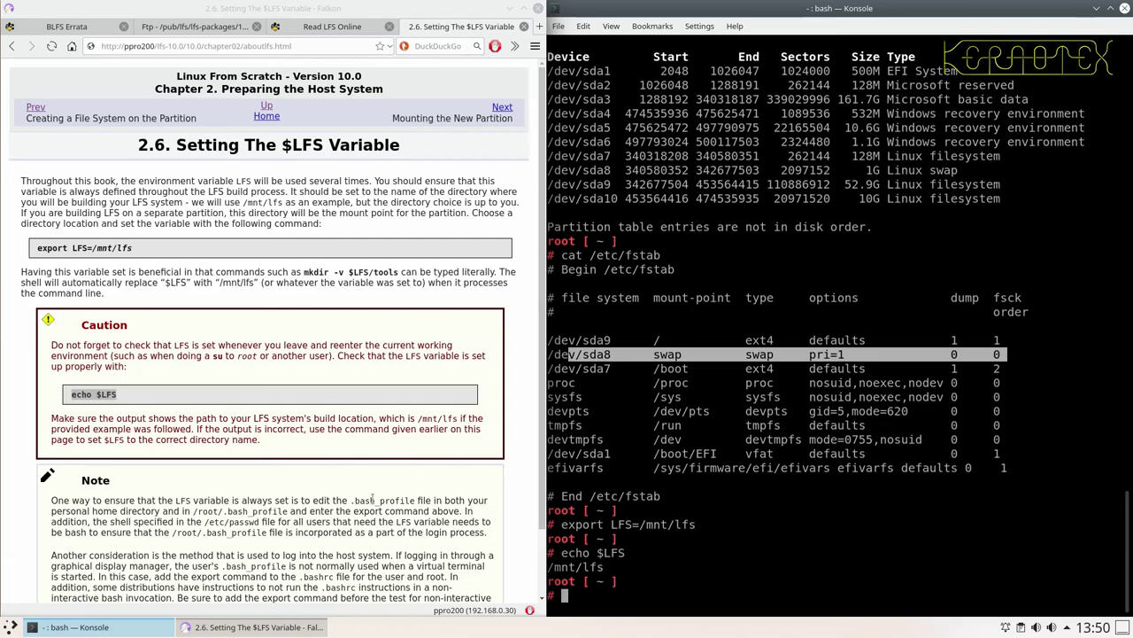
- Continue to section 2.7, Mounting the New Partition, and create the mount point with the book's mkdir -pv $LFS command
scroll(373, 480, "down", 2)
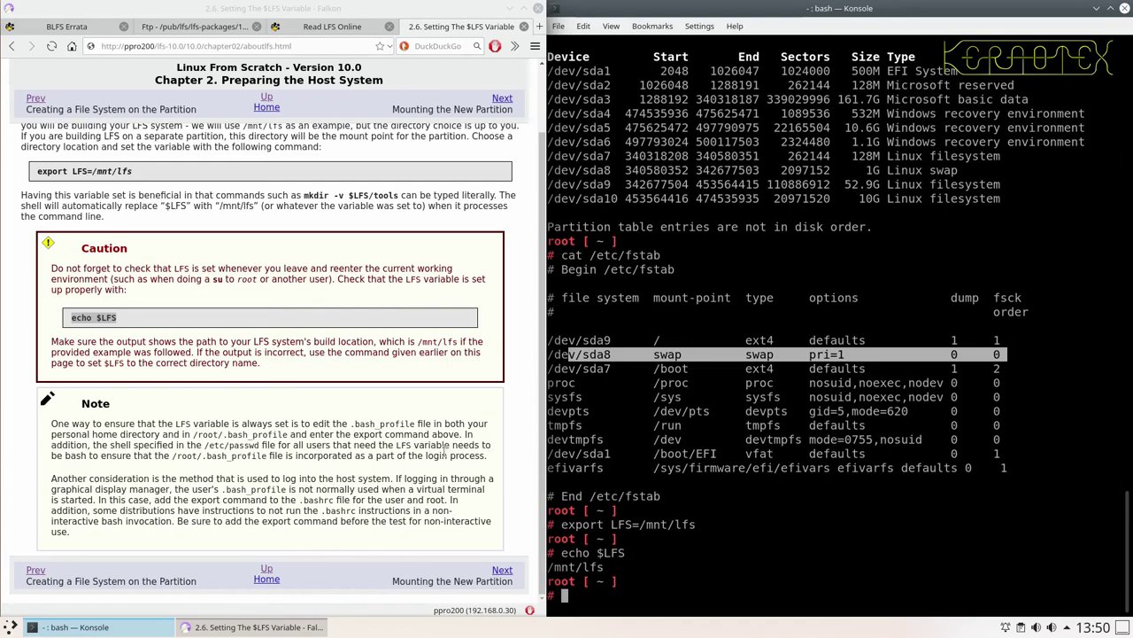
left_click(502, 572)
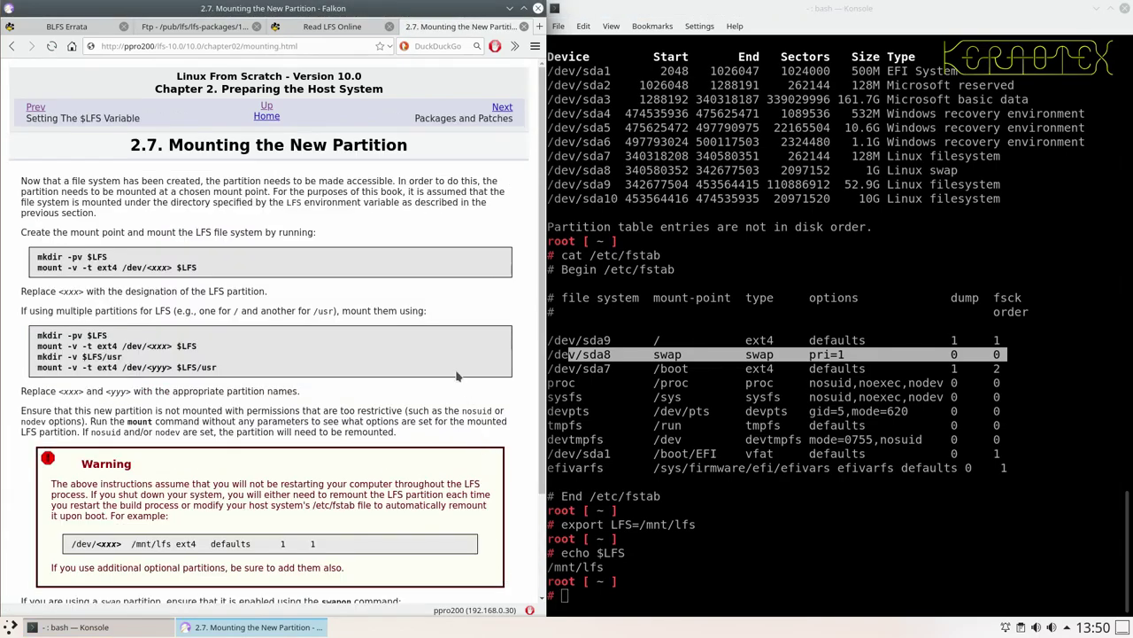
left_click_drag(36, 263, 109, 258)
middle_click(724, 348)
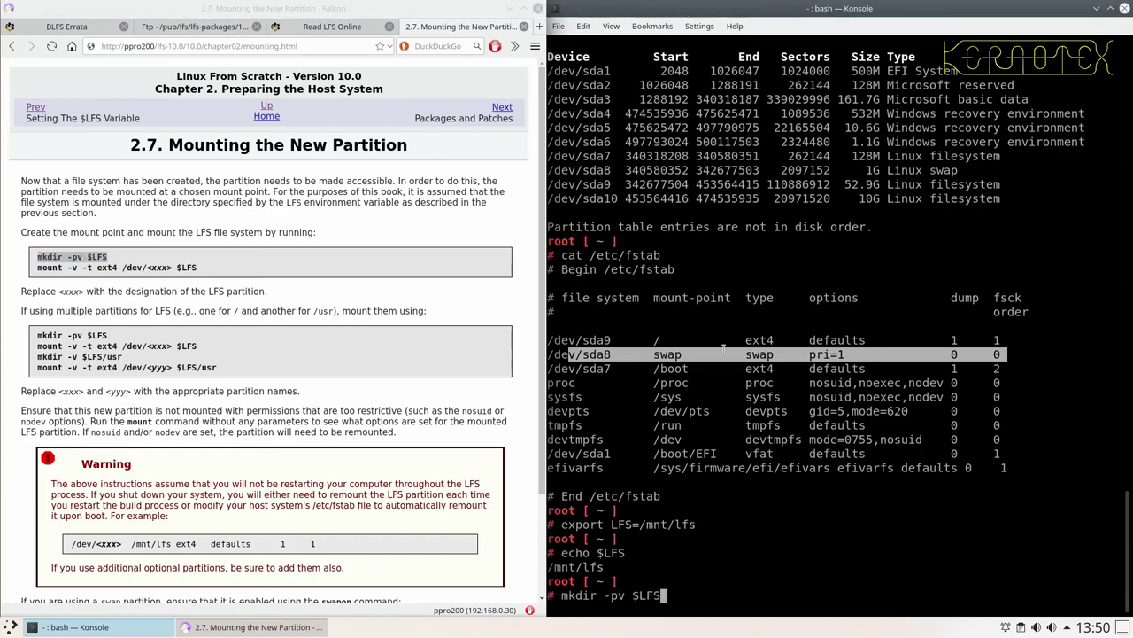
key("Return")
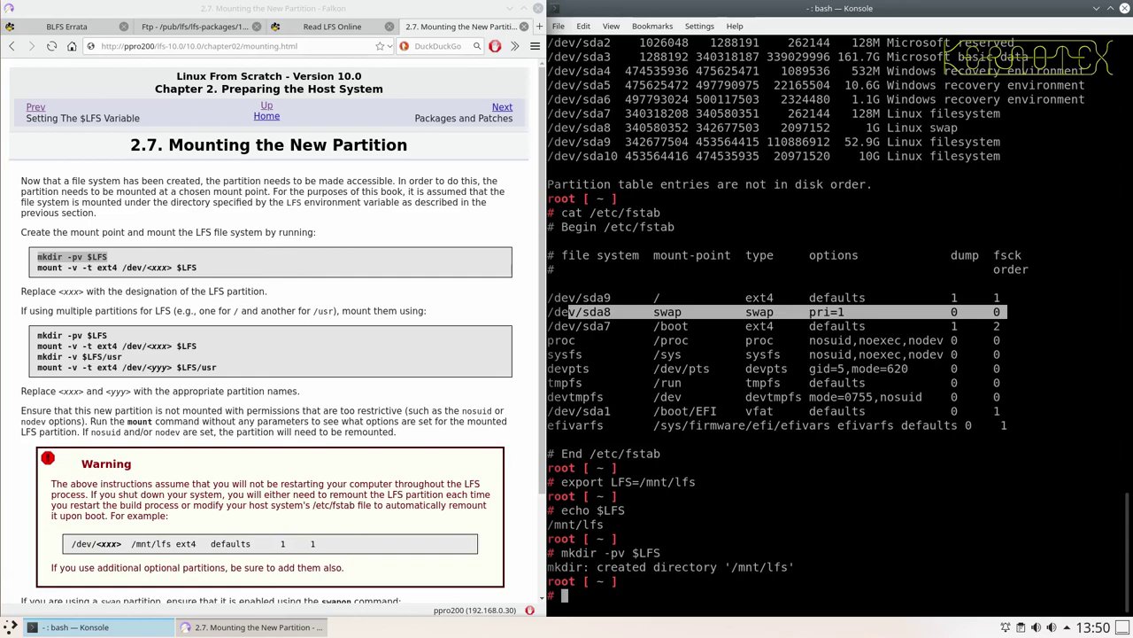
- Mount the LFS partition with mount -v -t ext4 /dev/sda10 $LFS, adapted from the book, and check the mounted file systems with df -h
double_click(50, 268)
left_click_drag(97, 266, 204, 270)
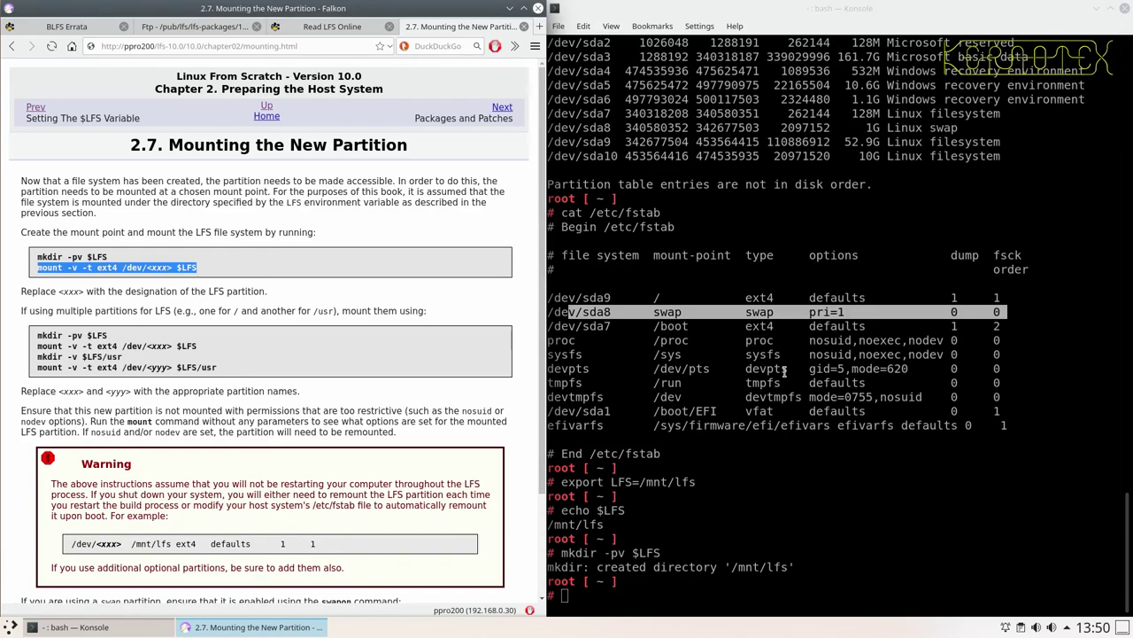
middle_click(752, 364)
key("Left")
key("Left")
key("Left")
key("Left")
key("Left")
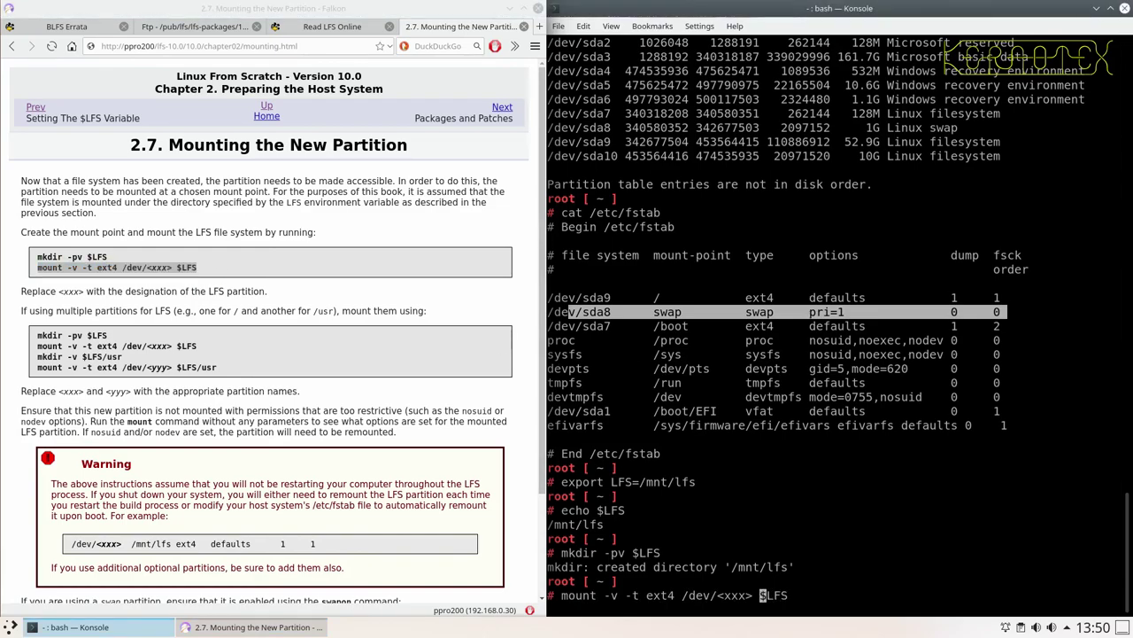
key("BackSpace")
key("BackSpace")
key("BackSpace")
key("BackSpace")
key("BackSpace")
type("sda10")
key("Return")
type("df -h")
key("Return")
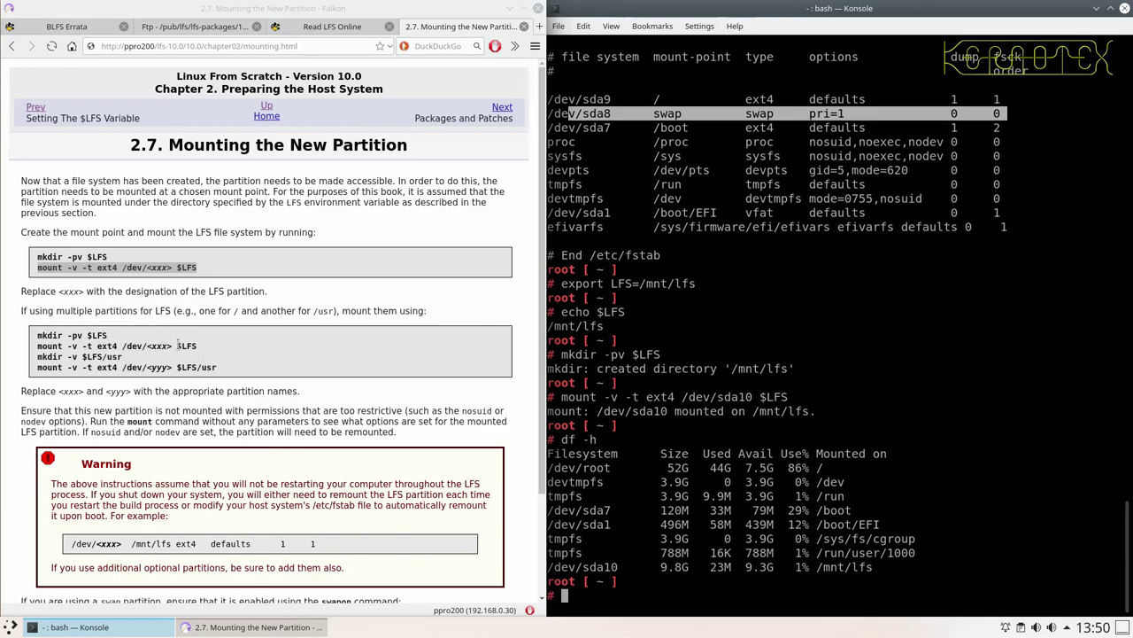
- Read the rest of section 2.7 and check that the swap partition is enabled with swapon
scroll(140, 346, "down", 3)
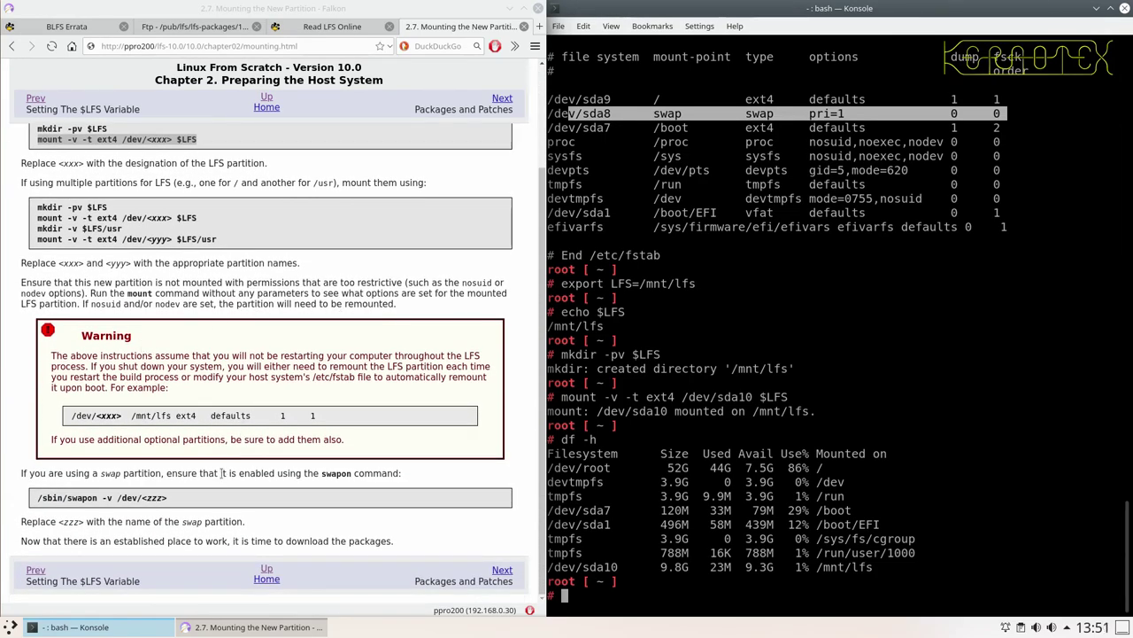
left_click(730, 430)
type("swapon")
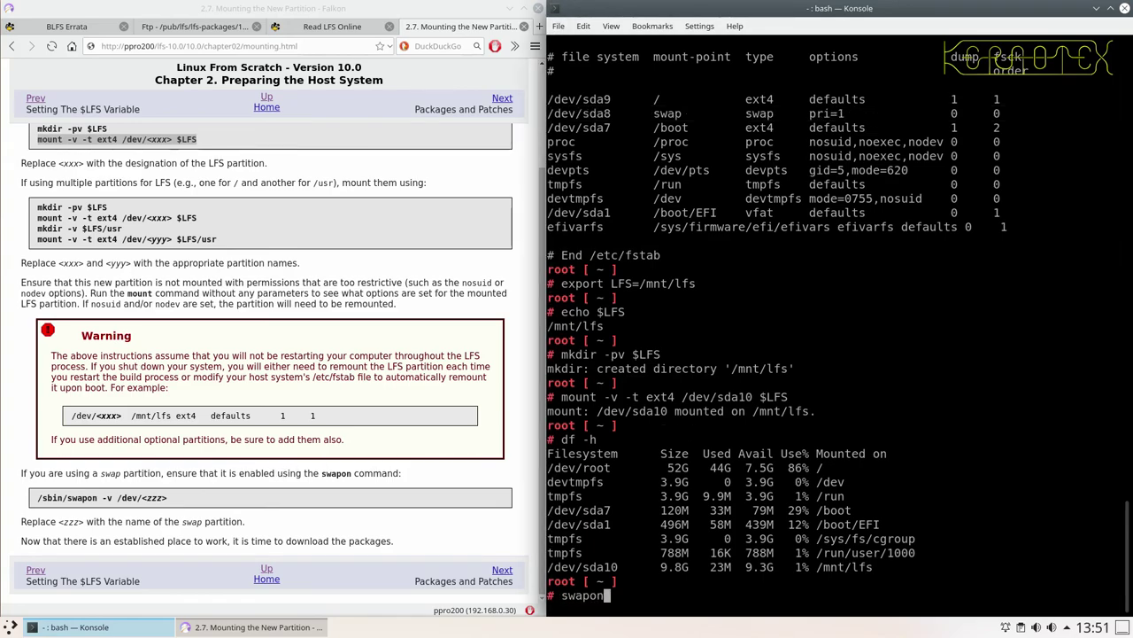
key("Return")
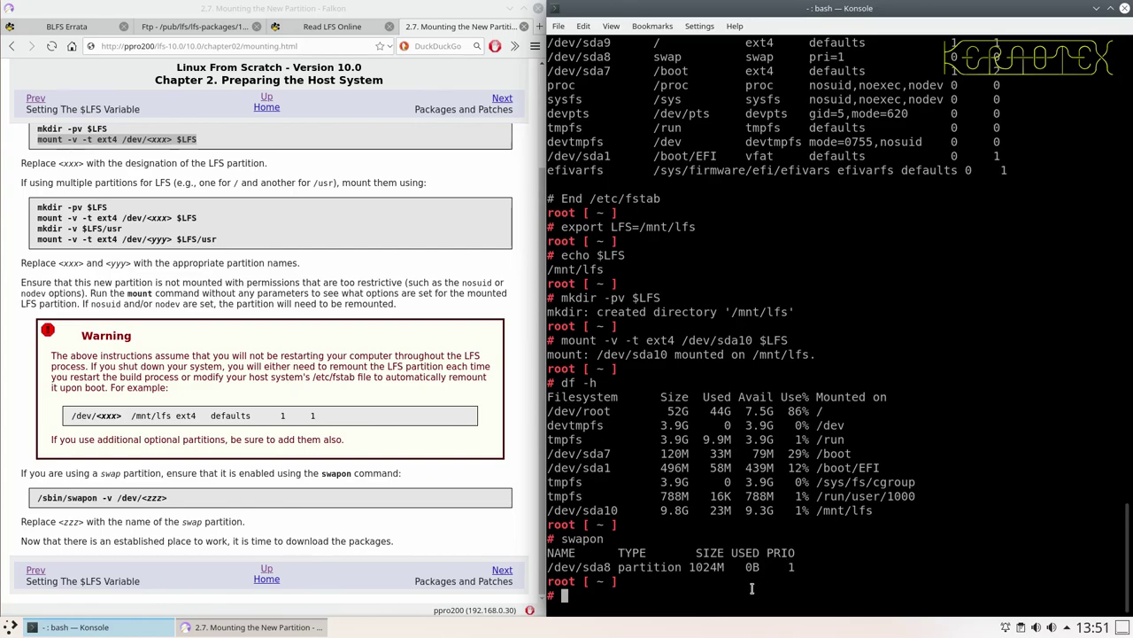